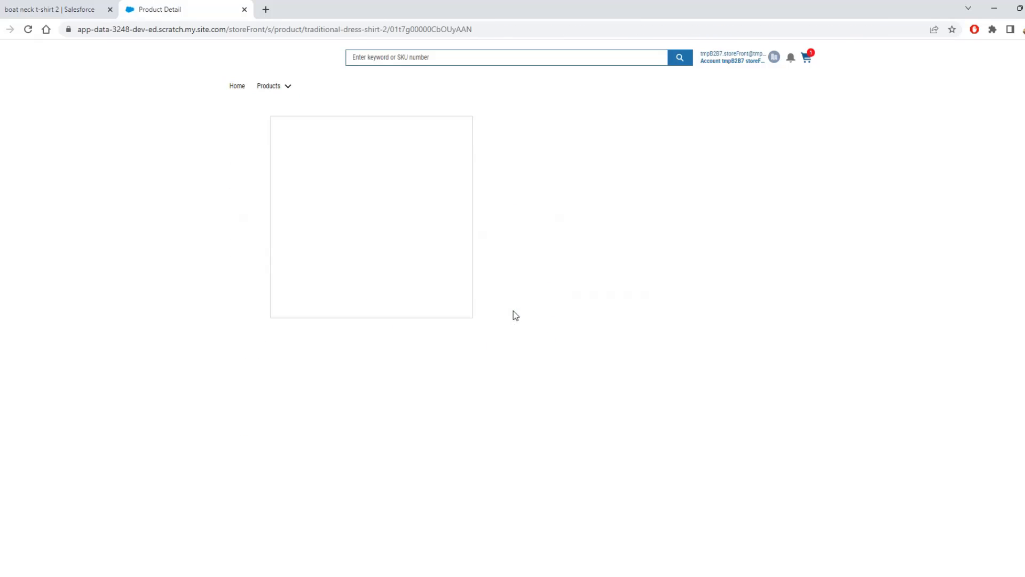
- Choose the color, size and wearing style options for the Traditional dress shirt 2 product
left_click(553, 206)
left_click(548, 231)
left_click(548, 235)
left_click(548, 265)
left_click(549, 267)
left_click(554, 297)
- Browse all products in the store and go to the Tactel Shorts category
left_click(266, 87)
left_click(267, 110)
left_click(264, 86)
left_click(273, 155)
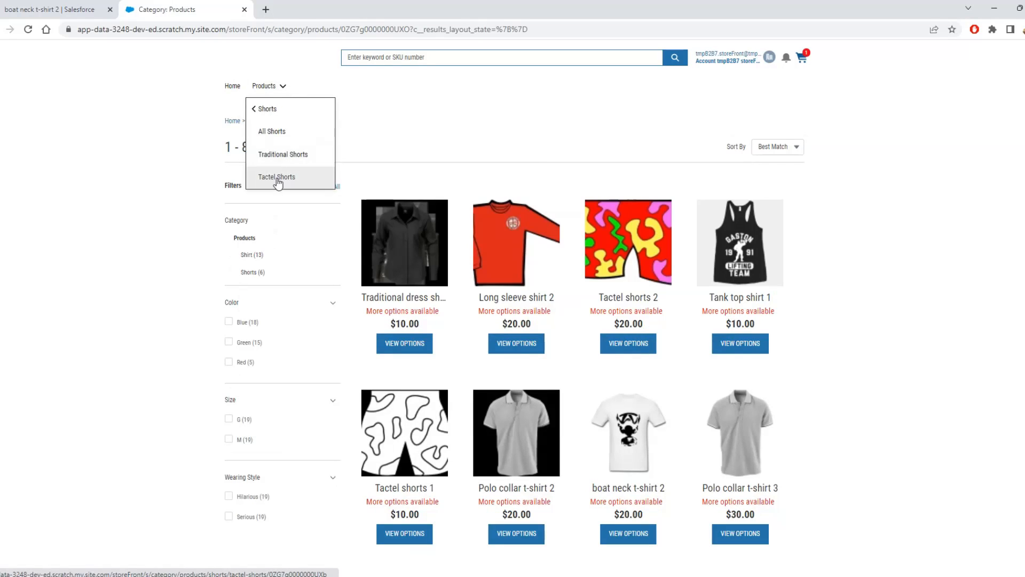
left_click(277, 178)
- Search the storefront for "blue"
left_click(400, 57)
type("blue")
key("Return")
- Show all products in the Shorts category and view the Tactel shorts 2 product
left_click(263, 88)
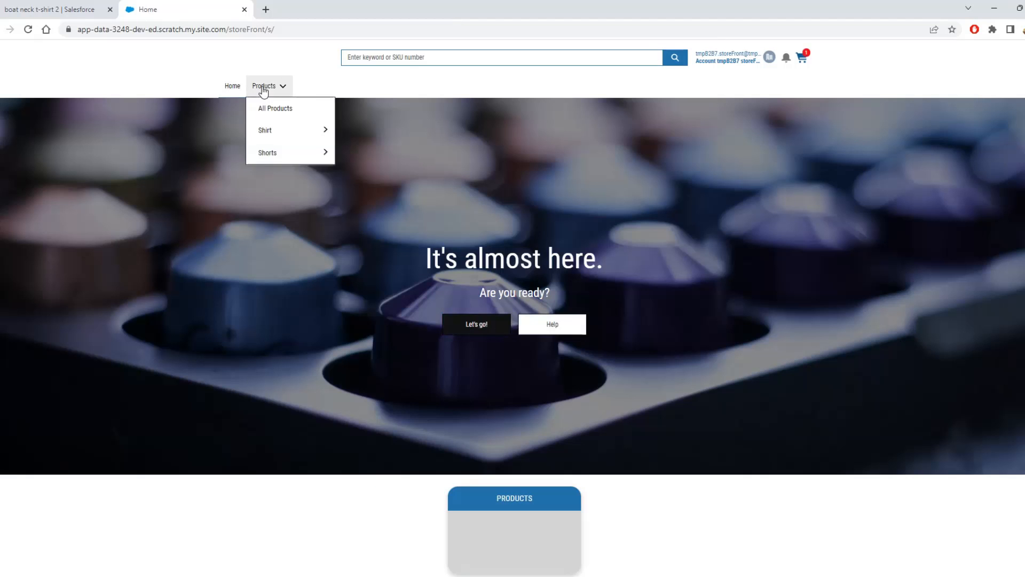
left_click(273, 154)
left_click(270, 131)
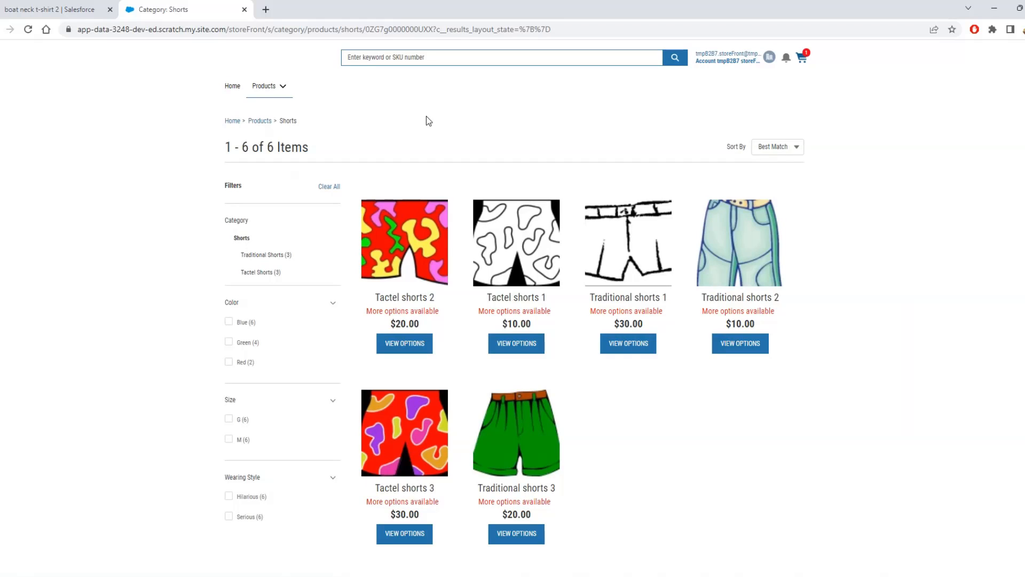
left_click(395, 315)
- Choose color Green, size M and wearing style Serious for Tactel shorts 2
left_click(545, 206)
left_click(542, 227)
left_click(542, 236)
left_click(537, 266)
left_click(542, 266)
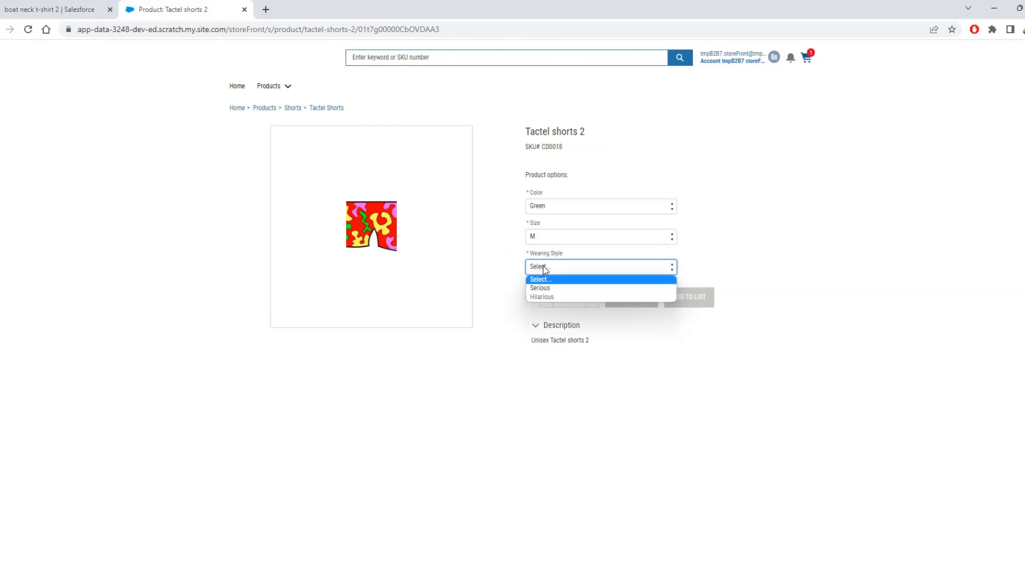
left_click(552, 287)
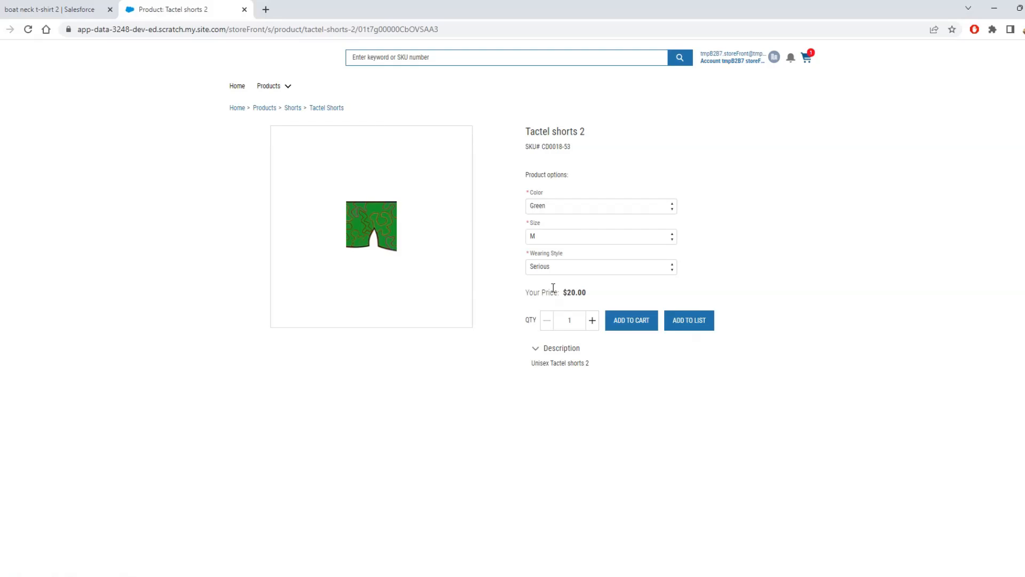
- Clear the wearing style and try other color, size and wearing style combinations for Tactel shorts 2
left_click(561, 211)
left_click(553, 266)
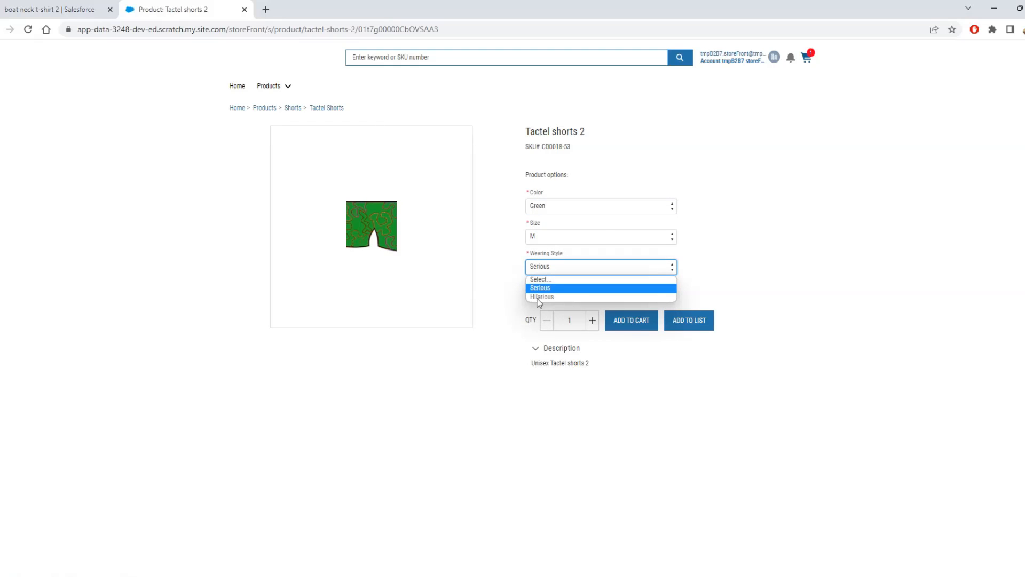
left_click(544, 280)
left_click(542, 236)
left_click(542, 248)
left_click(542, 210)
left_click(539, 236)
left_click(540, 236)
left_click(540, 254)
left_click(541, 265)
left_click(542, 275)
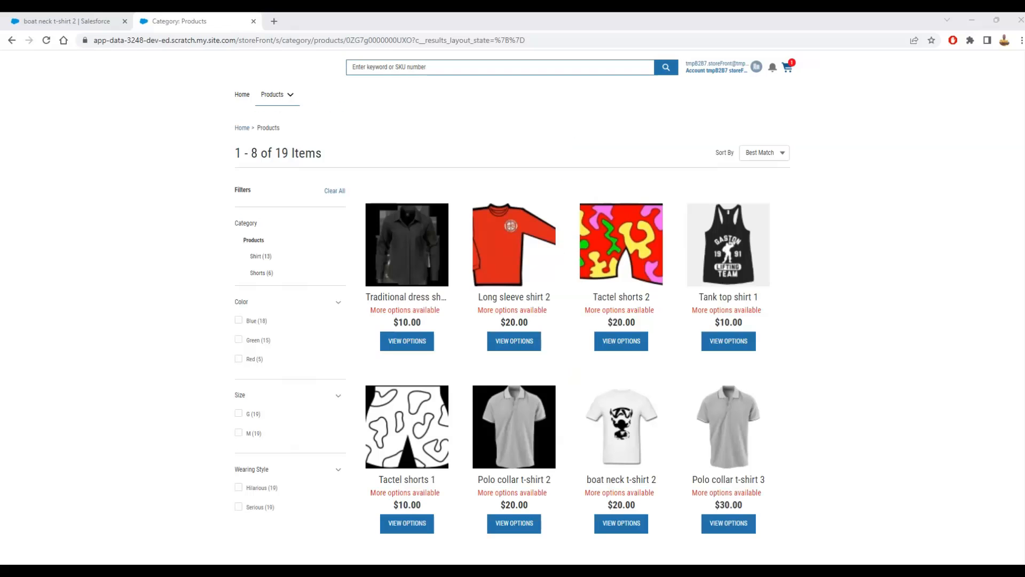
- Log out of the storefront and open the storeFront store in the Salesforce Commerce administration
left_click(721, 68)
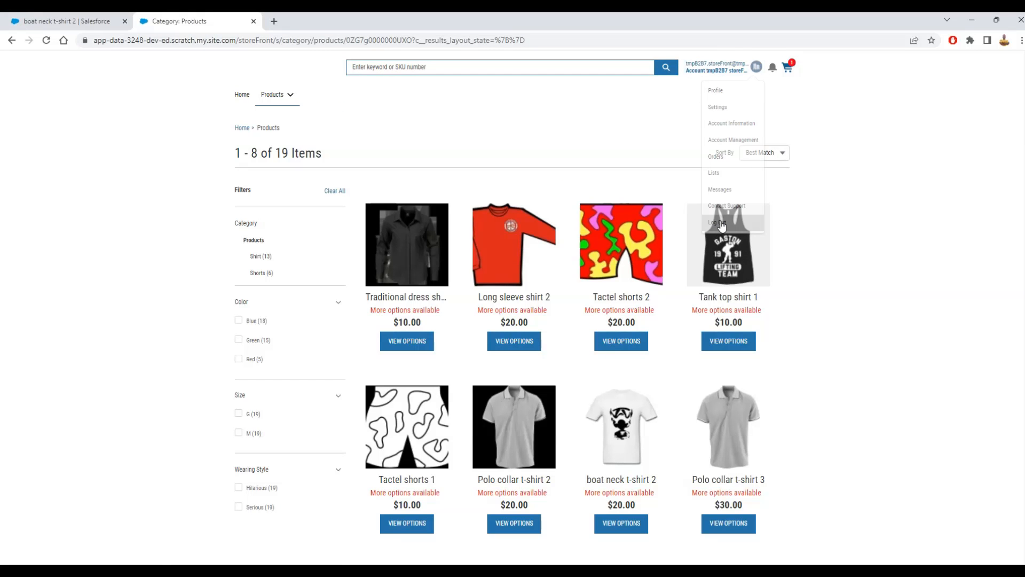
left_click(720, 223)
left_click(404, 85)
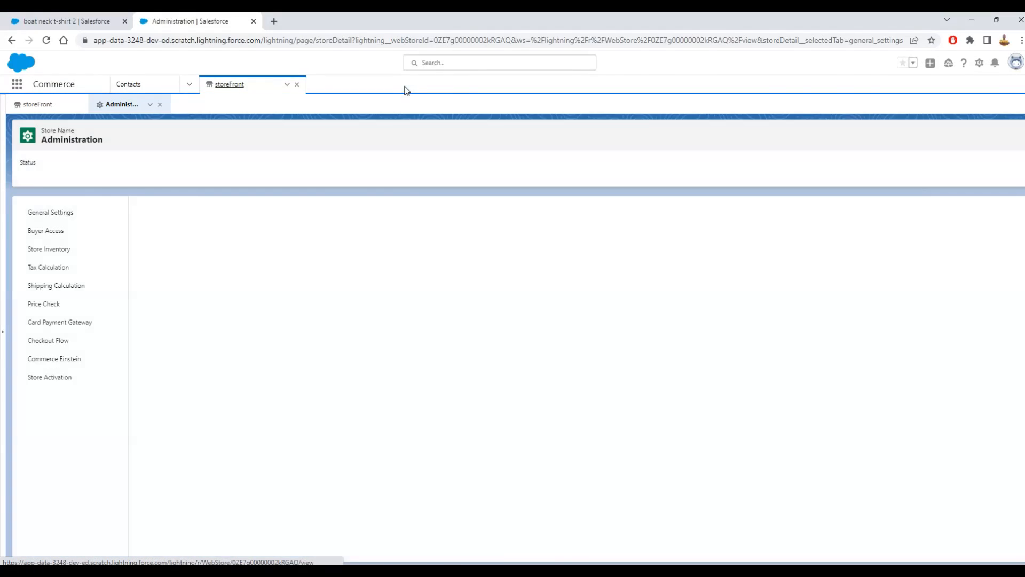
scroll(319, 260, "down", 3)
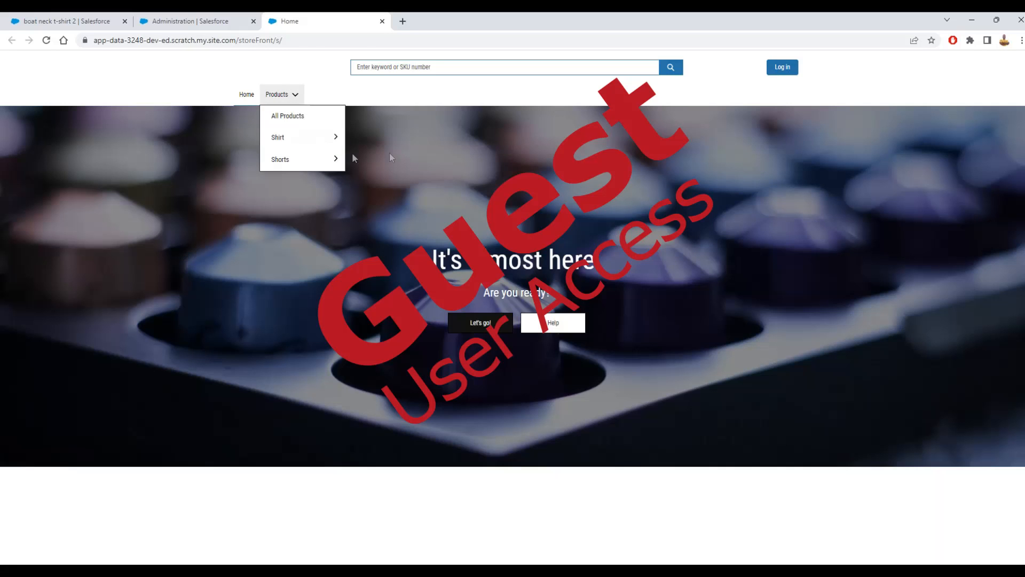
- As a guest in the storefront, browse all products and view the options of the traditional dress shirt
left_click(289, 116)
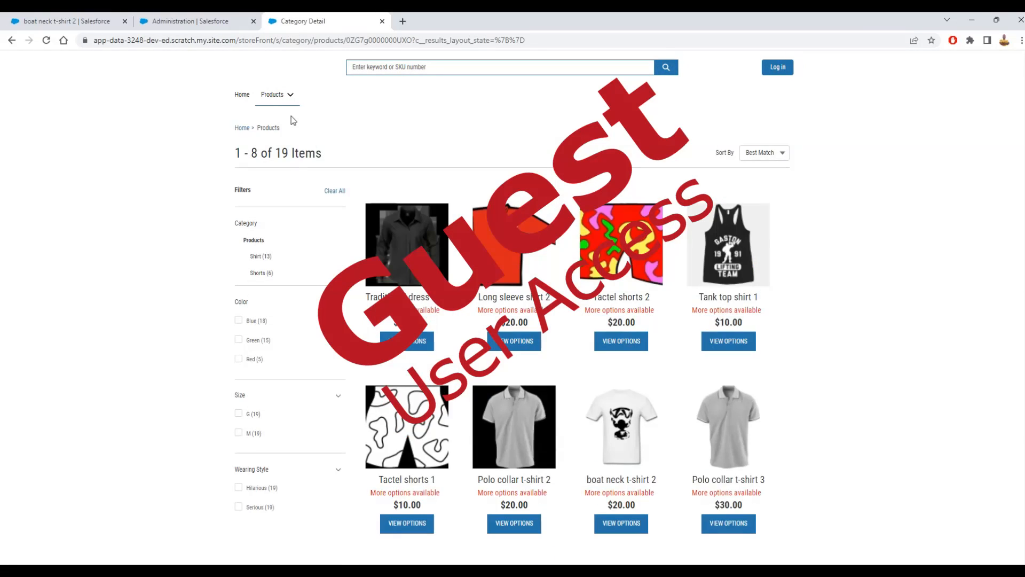
left_click(408, 342)
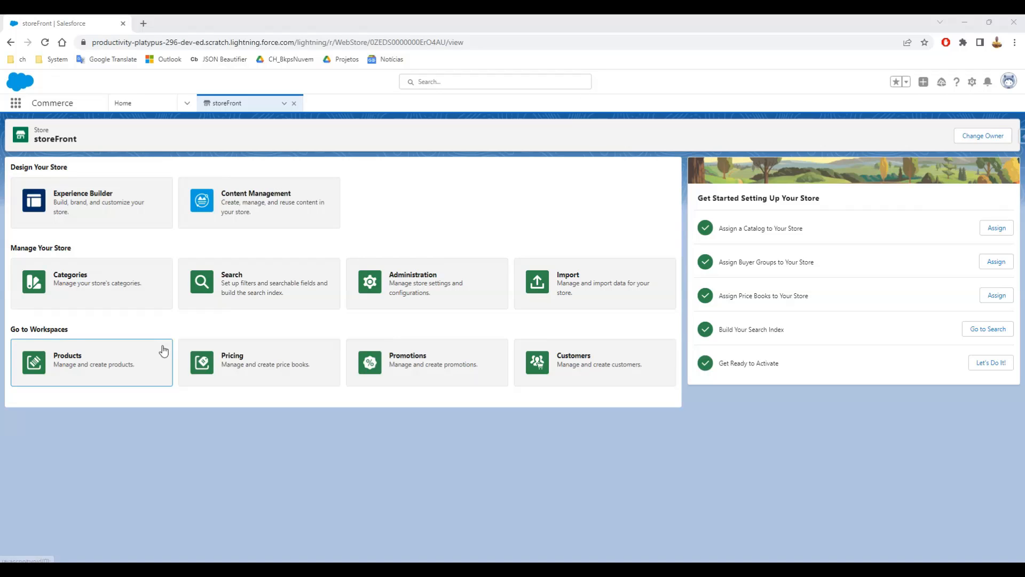
- Review the storeFront store's product list and its catalog categories
left_click(77, 365)
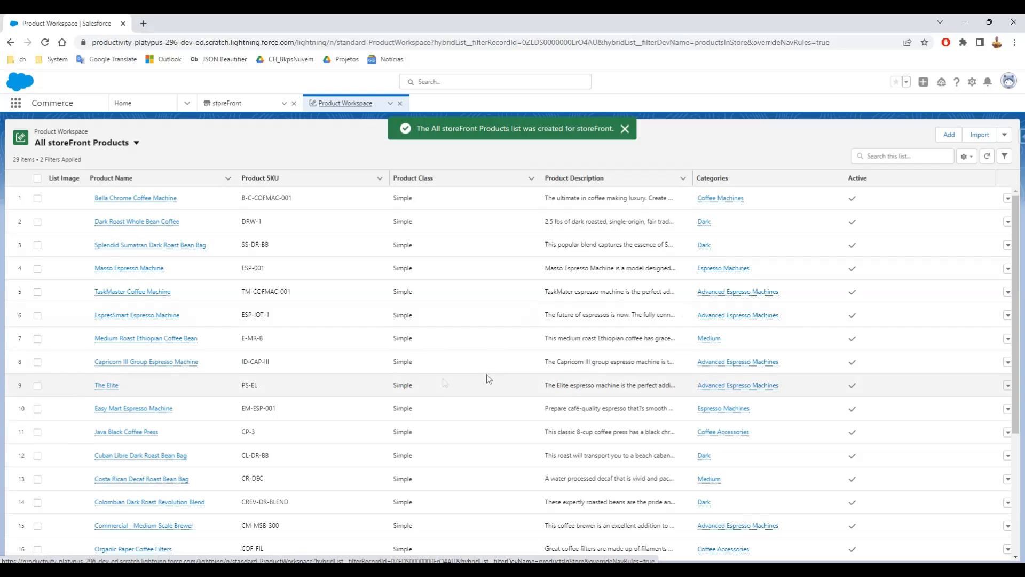
left_click(624, 130)
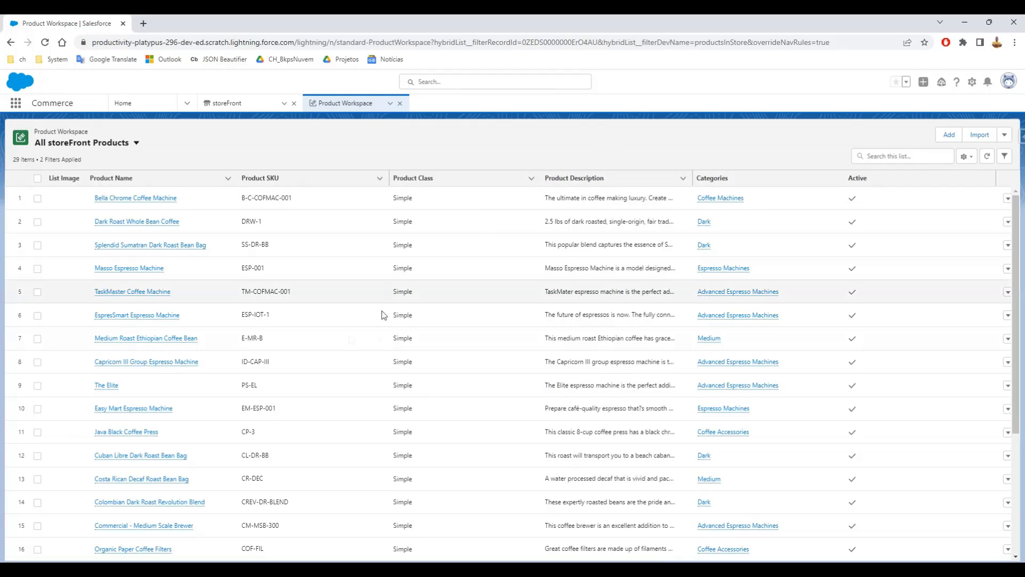
left_click(224, 104)
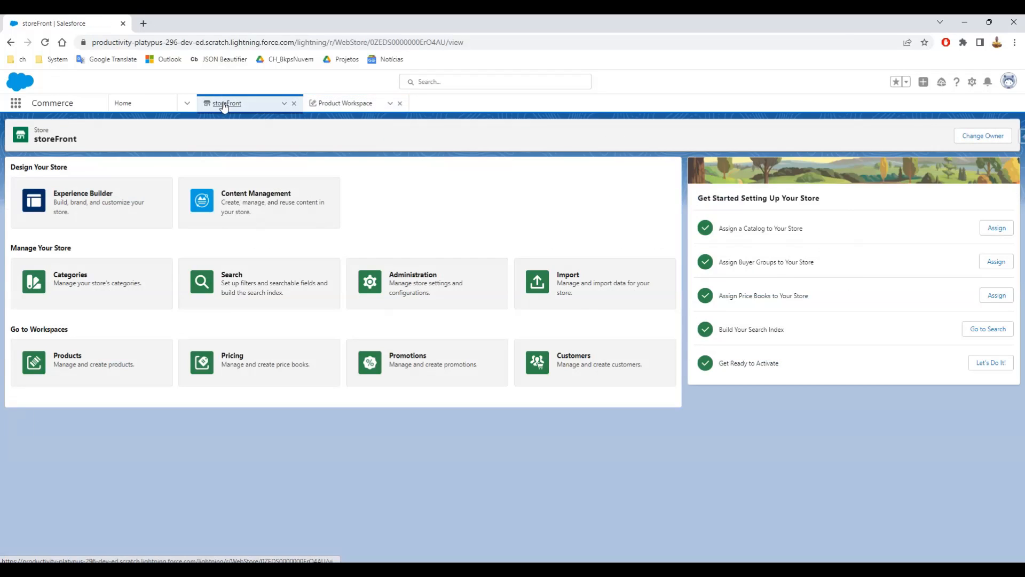
left_click(82, 288)
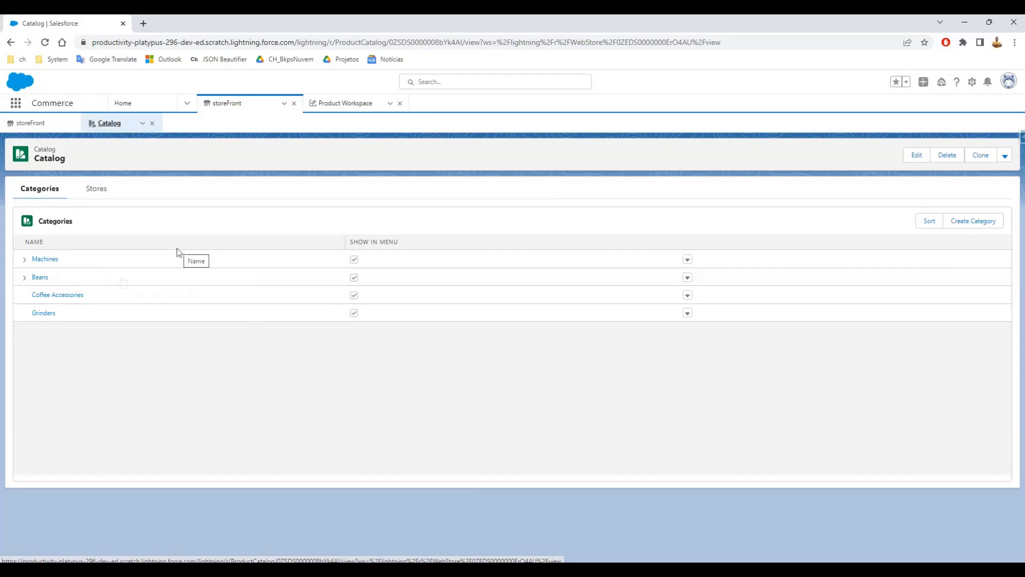
left_click(152, 124)
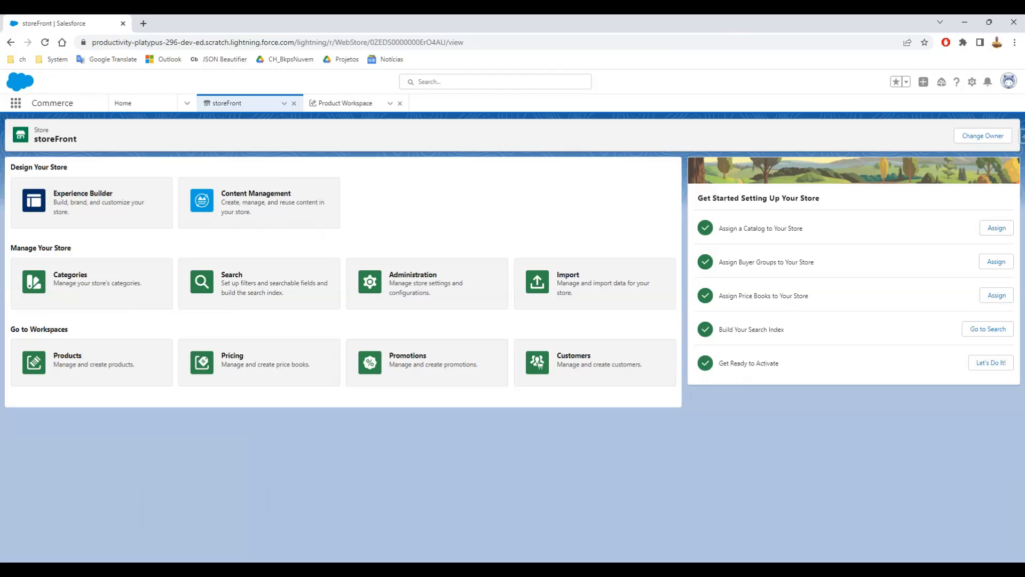
- Run scripts/apex/productDataCleaning.apex in the Visual Studio Code terminal to delete the store's products and categories, and return to the browser
key("Return")
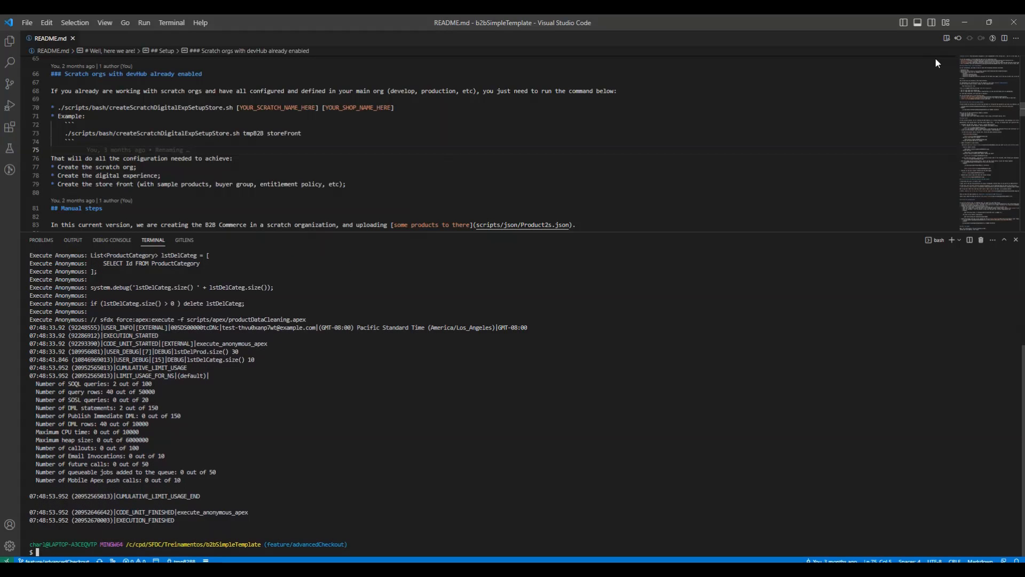
left_click(966, 23)
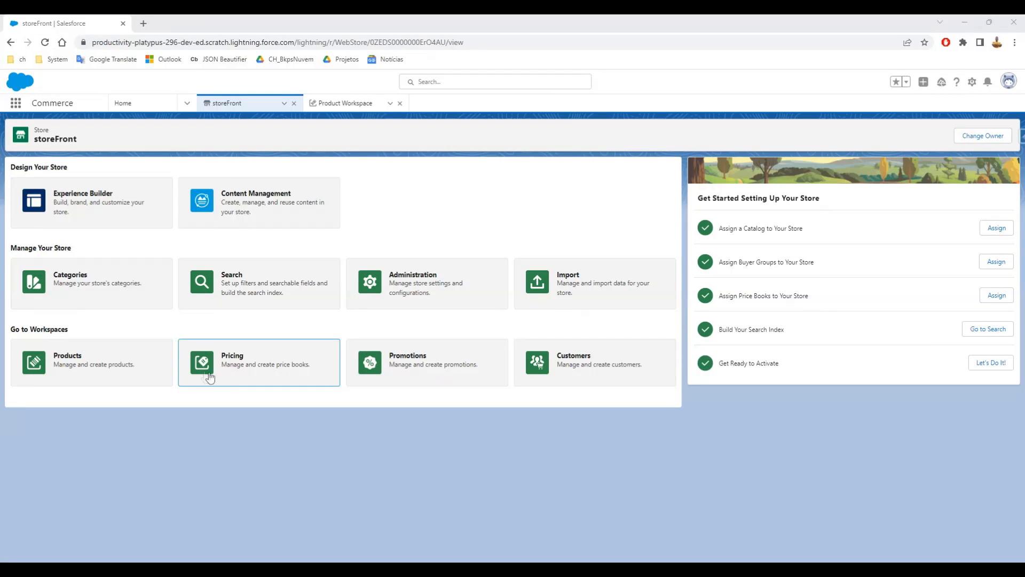
- Reload the storeFront product list and check the catalog's categories after the data cleaning
left_click(79, 368)
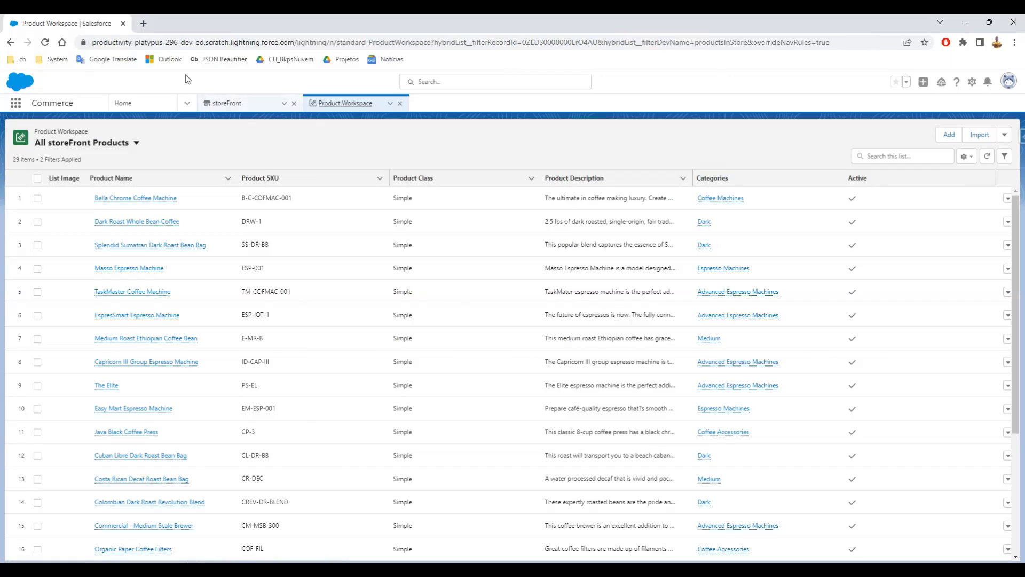
left_click(45, 43)
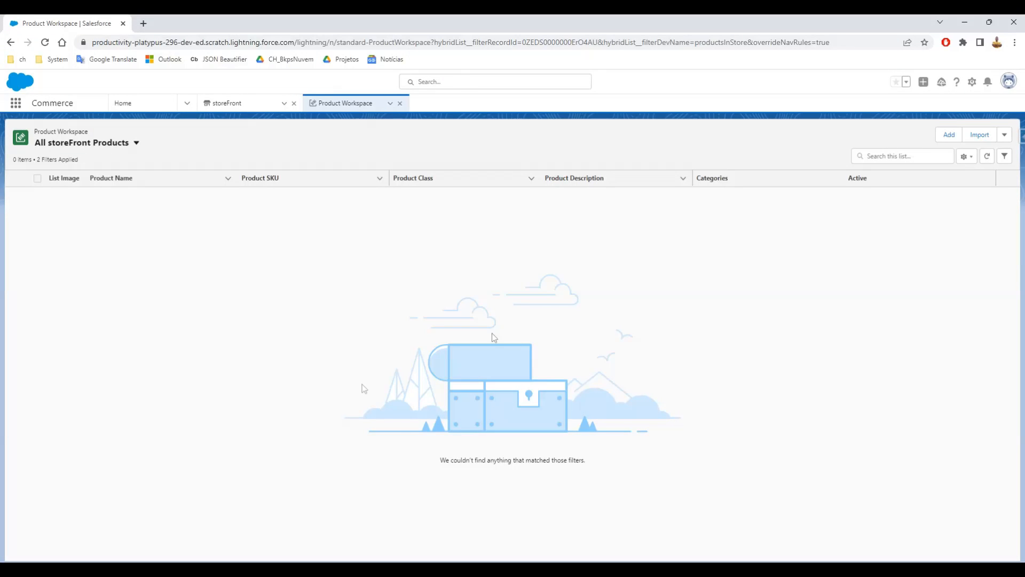
left_click(400, 103)
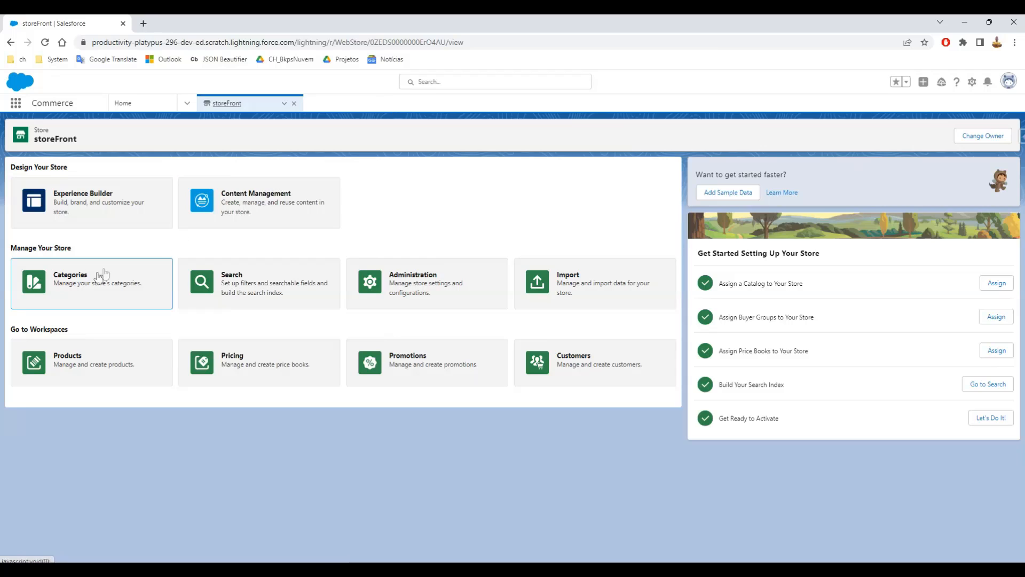
left_click(95, 275)
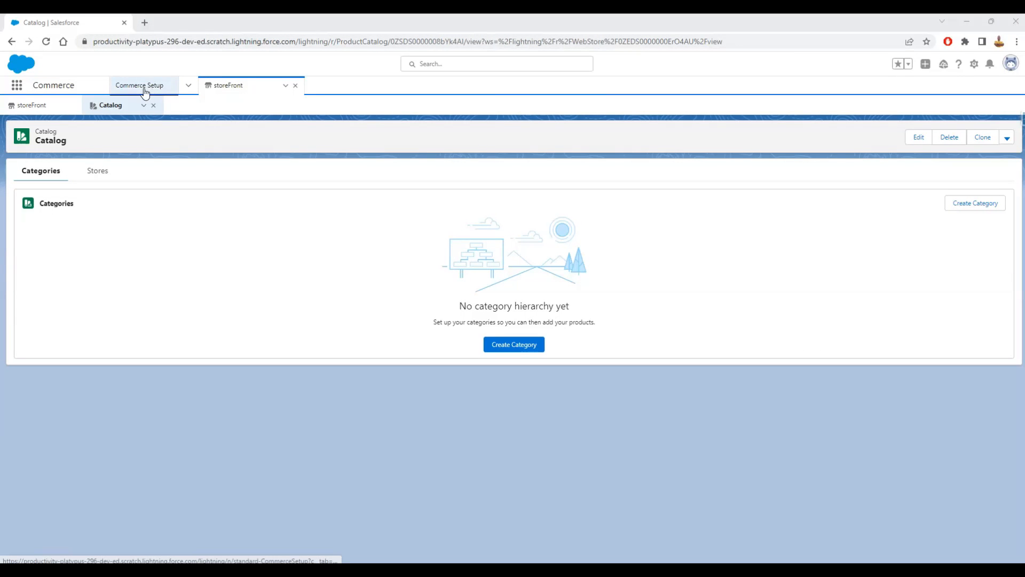
- Go to Commerce Setup to view the Variation Guided Setup
left_click(188, 86)
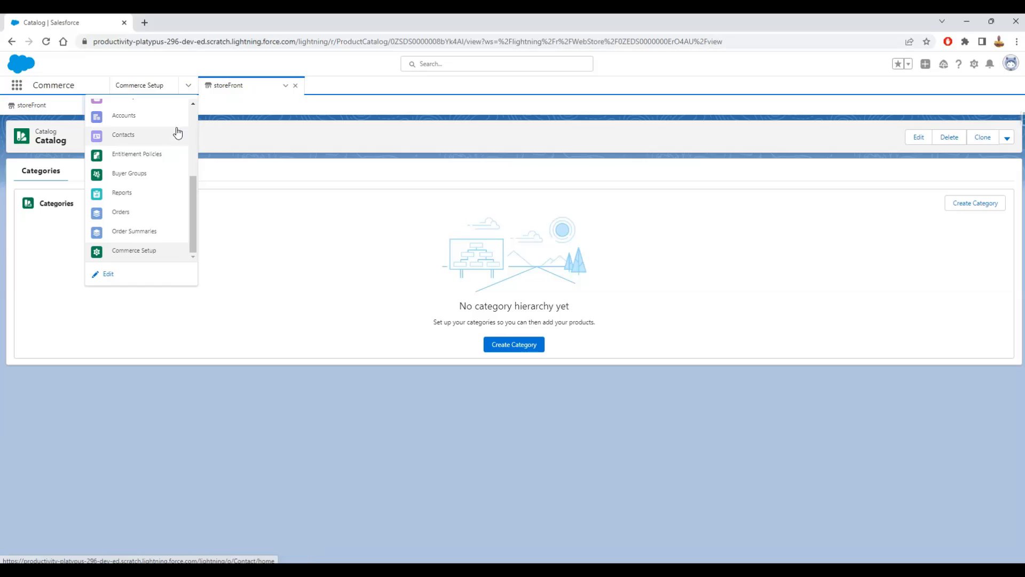
left_click(133, 252)
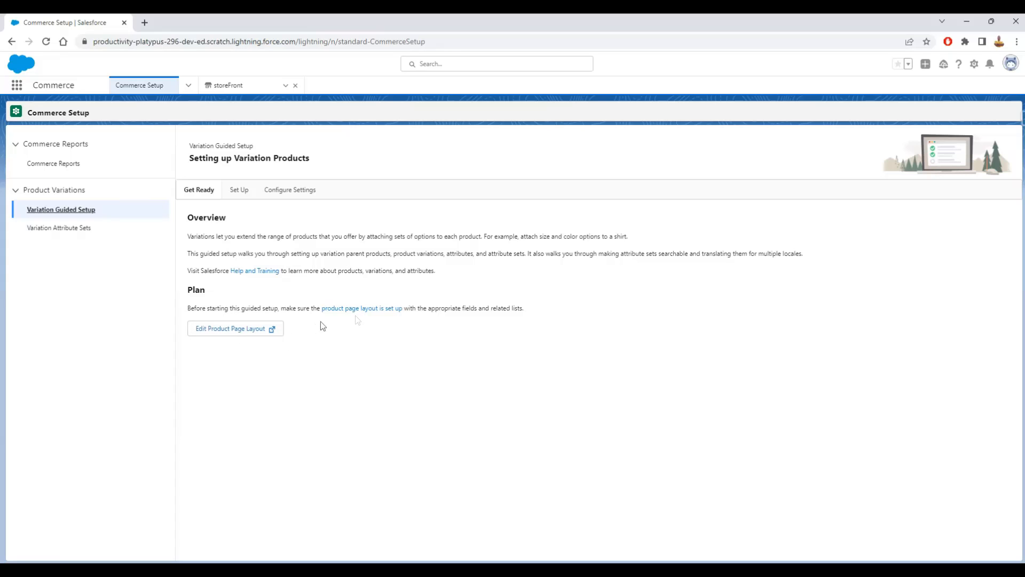
- Skim the B2B Commerce Set Up Guide linked for the product page layout, and close it
left_click(358, 309)
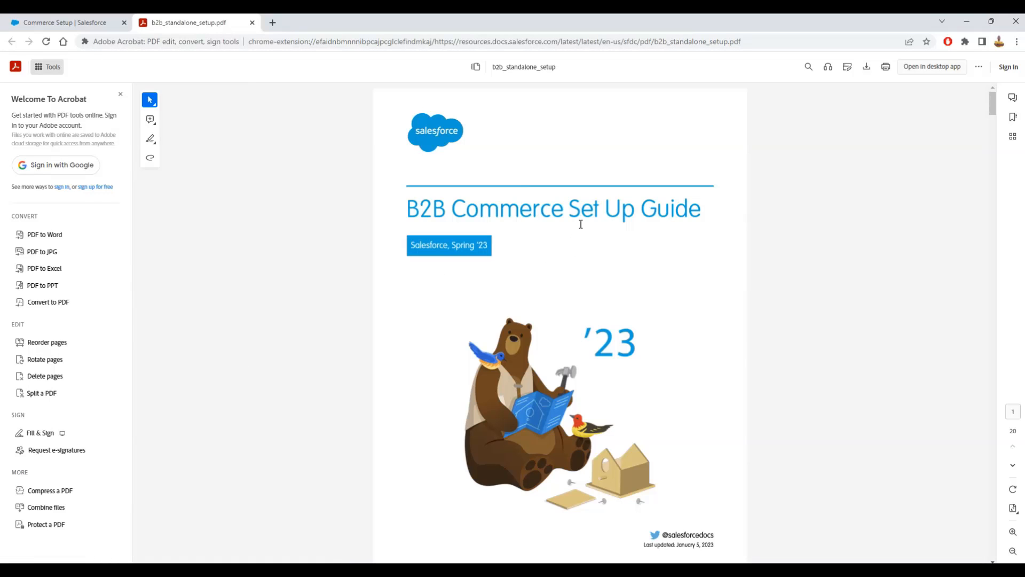
scroll(581, 224, "down", 20)
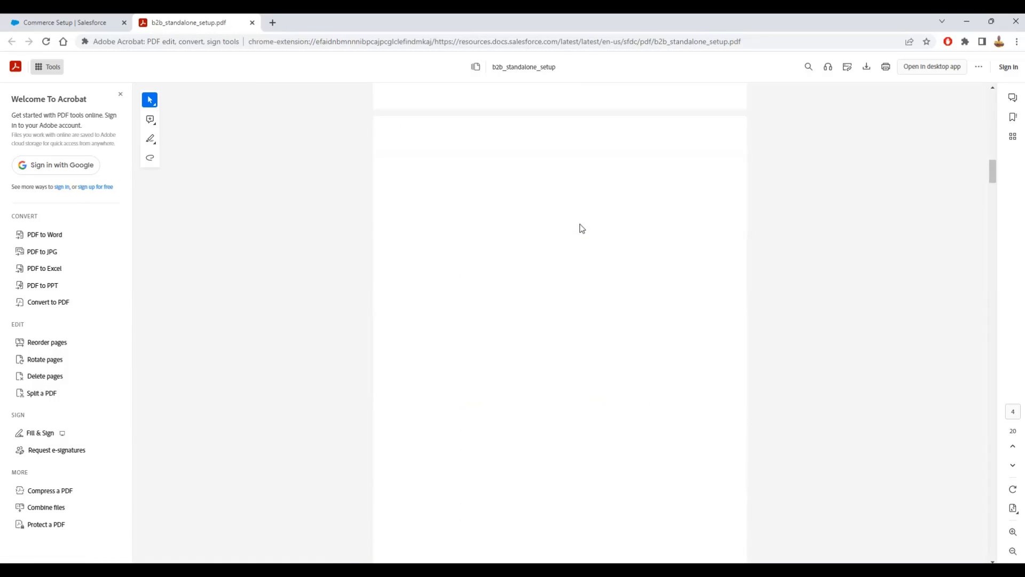
scroll(579, 224, "up", 20)
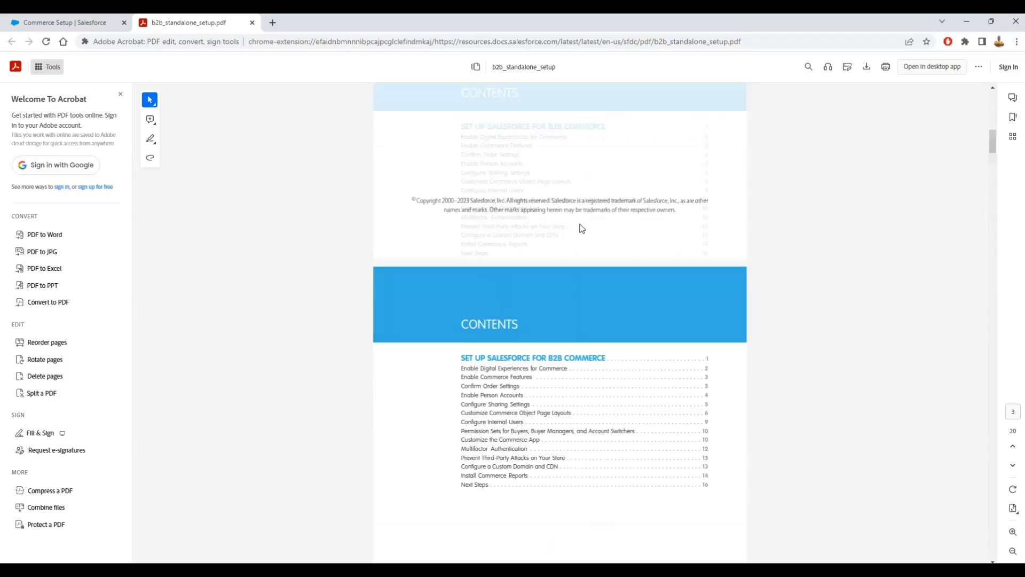
scroll(581, 228, "up", 5)
left_click(251, 23)
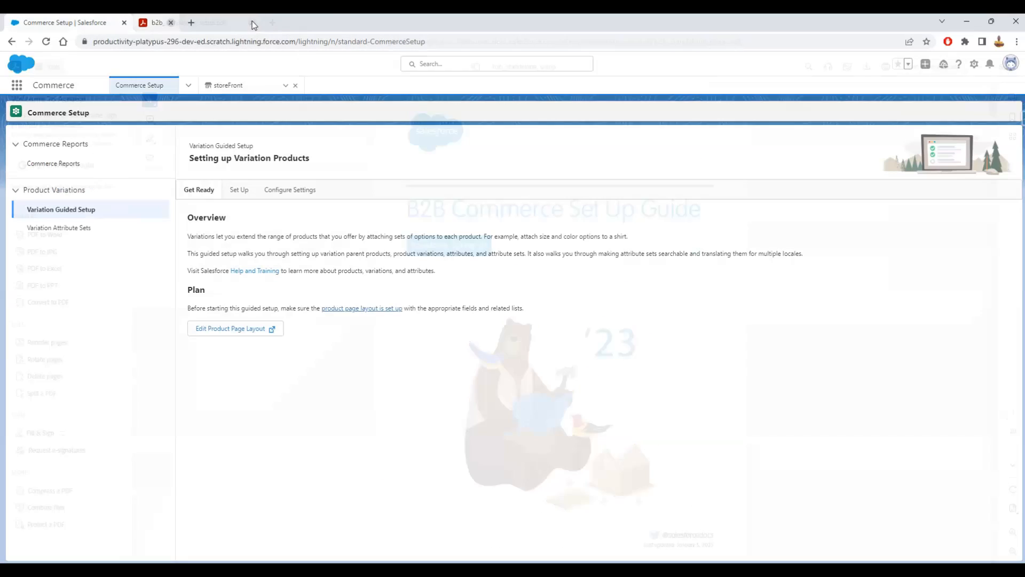
- Read the help article on adding product variations and attributes with guided setup, and close it
left_click(255, 270)
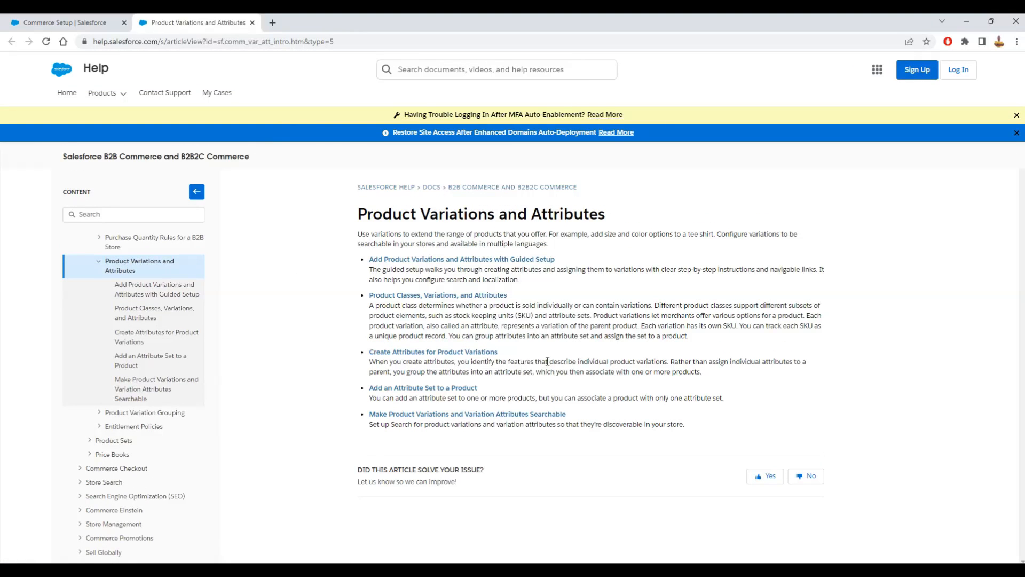
left_click(451, 260)
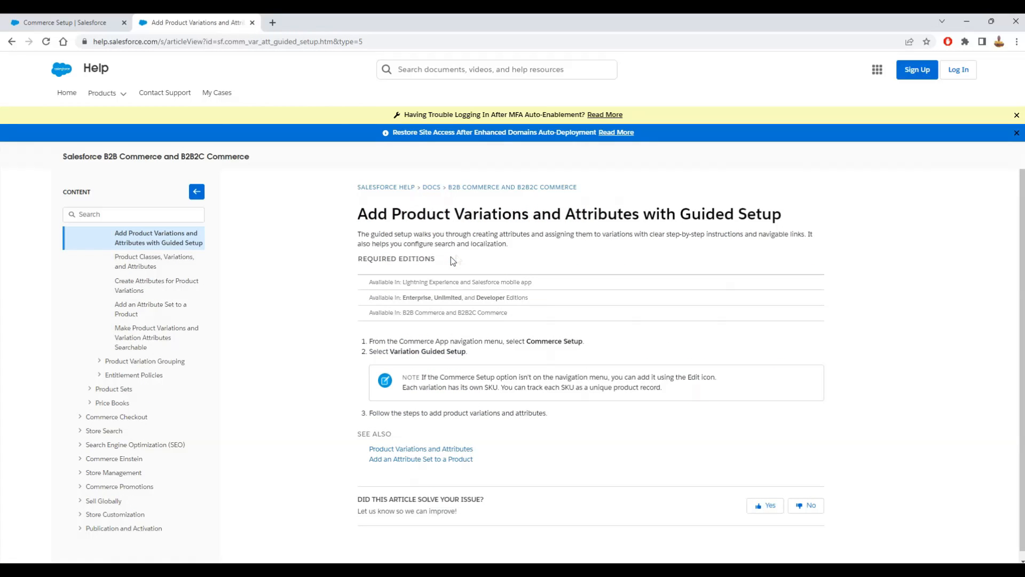
left_click_drag(394, 354, 475, 355)
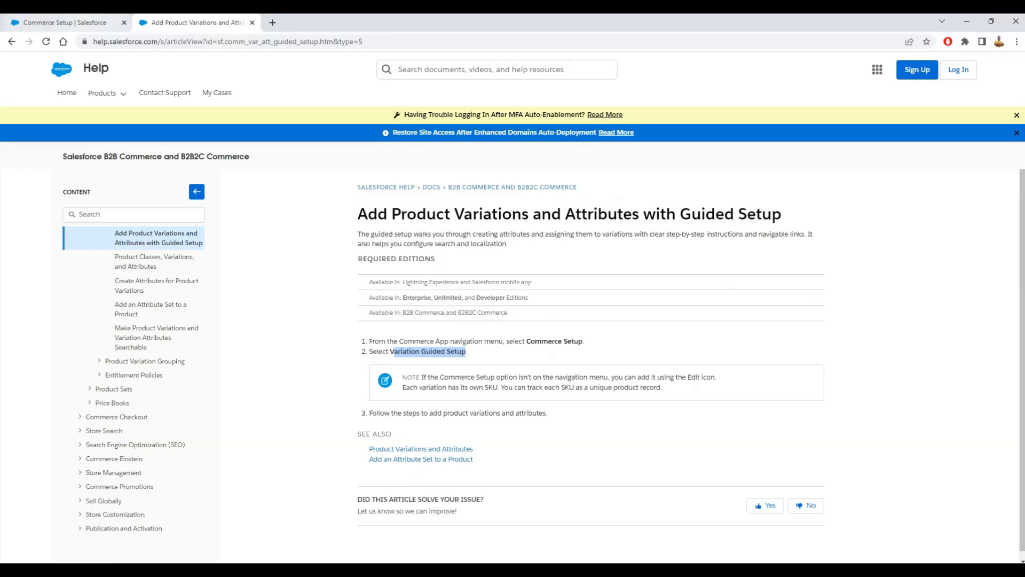
left_click(64, 23)
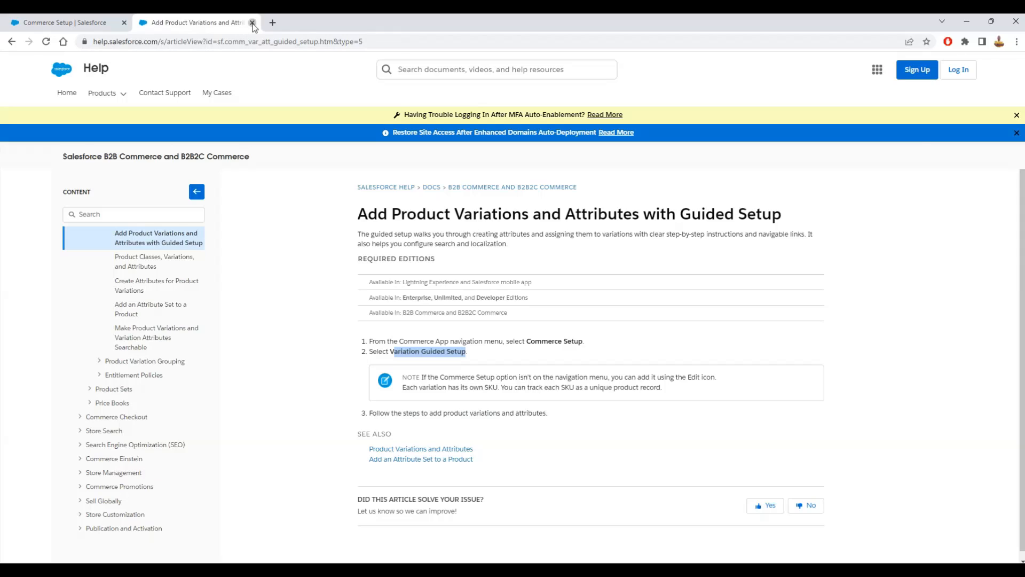
left_click(252, 23)
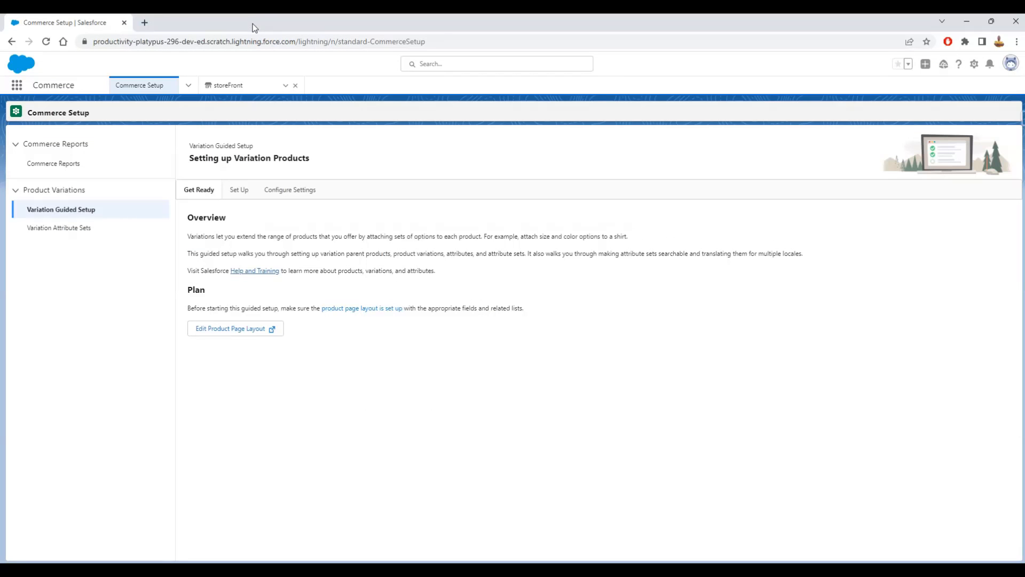
- Inspect the SKU and class fields in the Product object's Product Layout from the guided setup, and close it
left_click(225, 329)
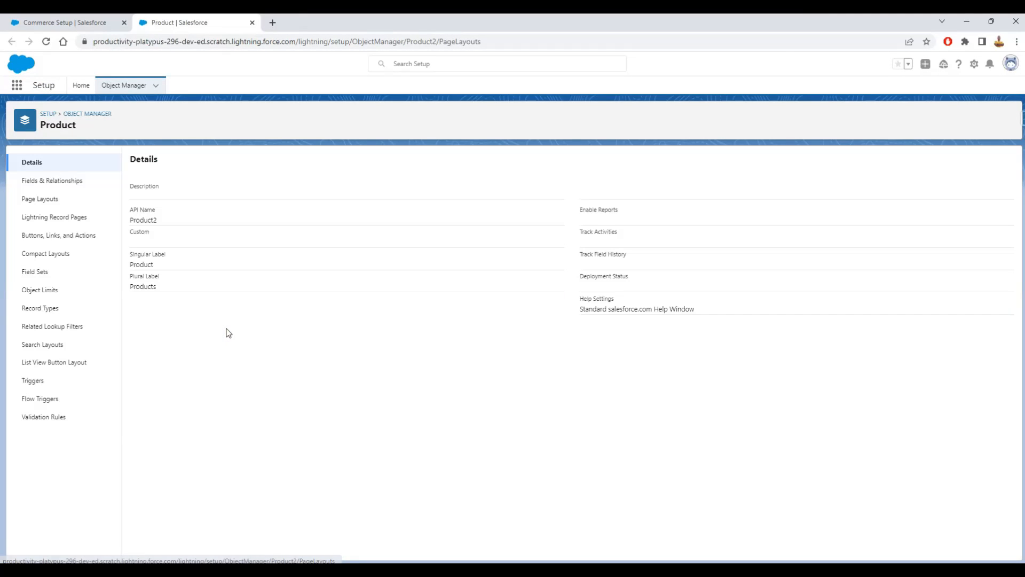
left_click(56, 199)
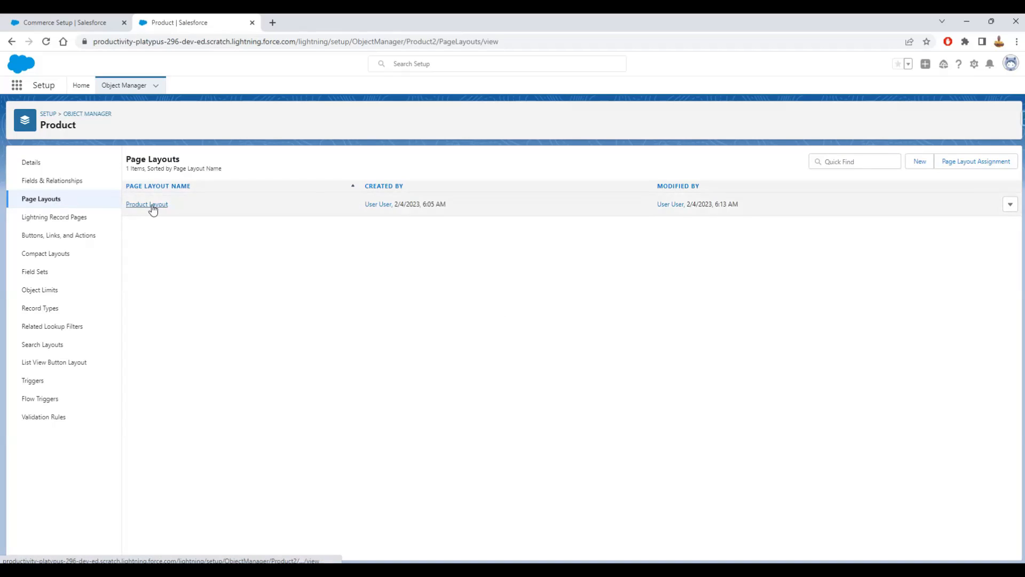
left_click(152, 205)
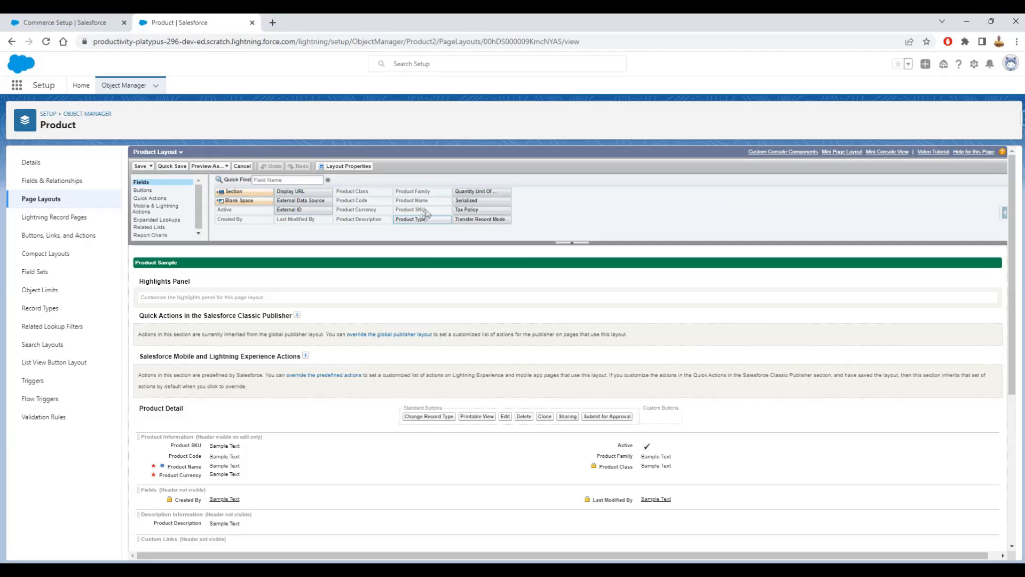
mouse_move(425, 209)
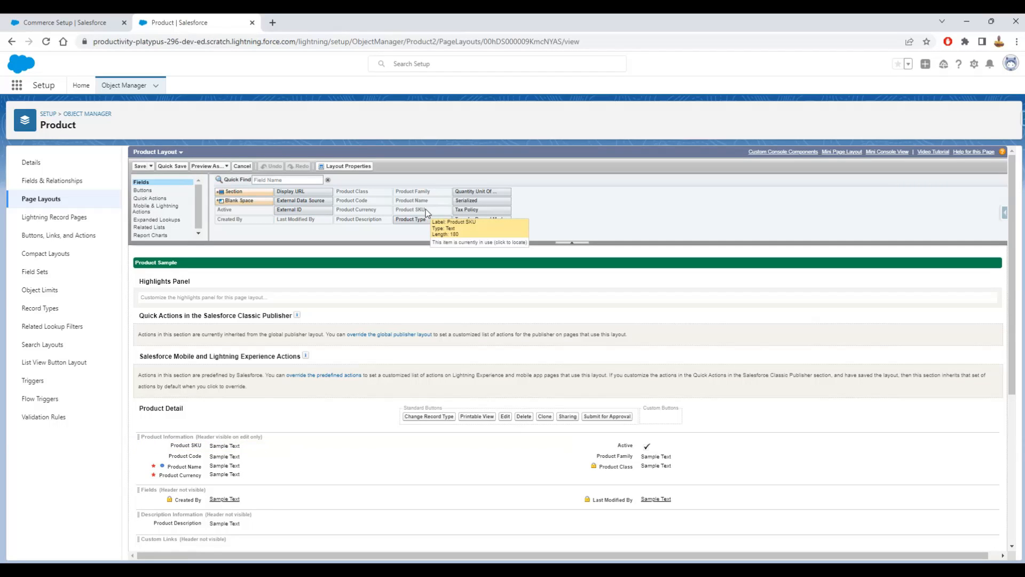
mouse_move(370, 193)
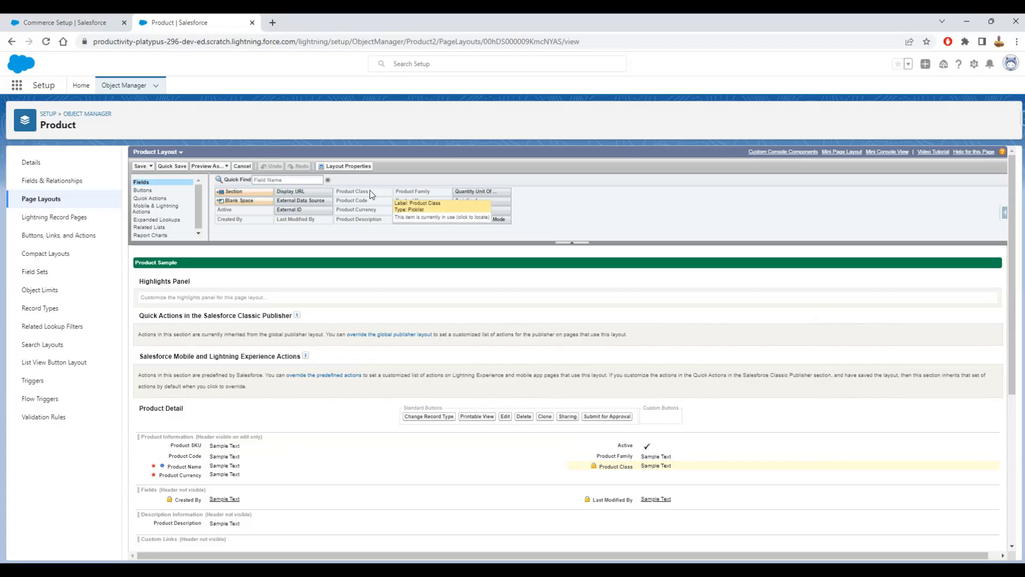
left_click(251, 22)
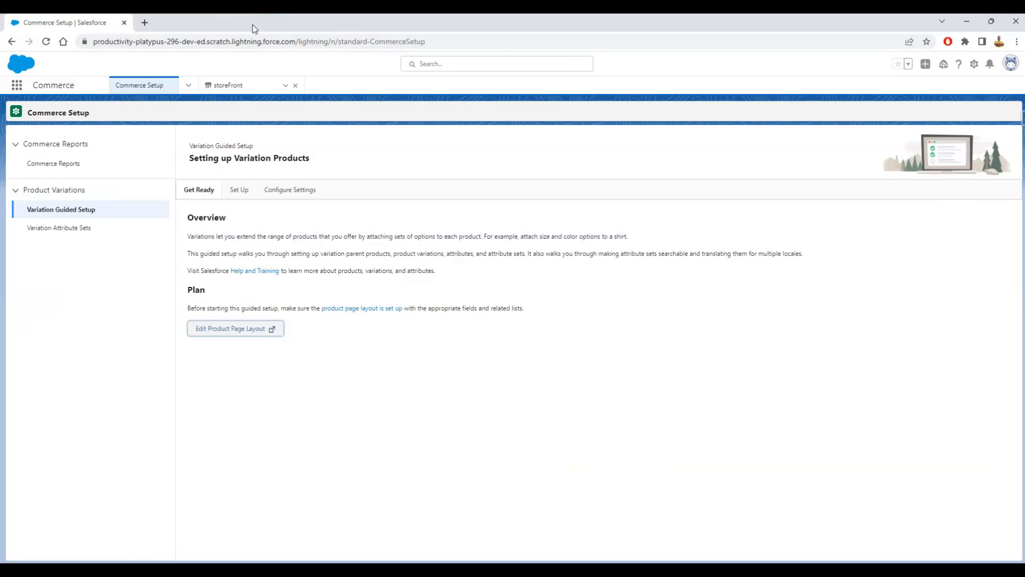
- In the guided setup, visit the new custom field page, mark both attribute creation tasks as done, and collapse that section
left_click(240, 193)
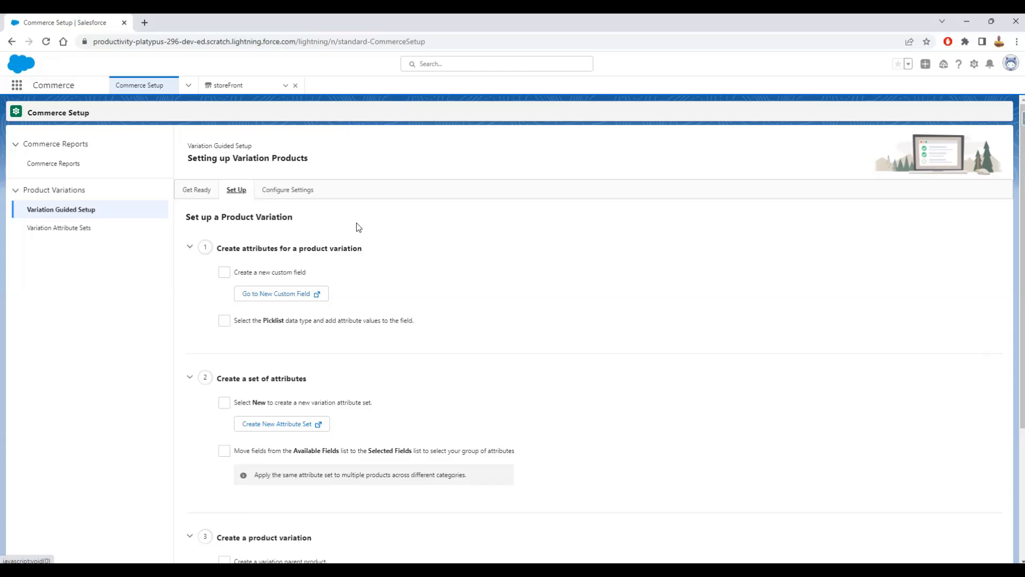
left_click(277, 295)
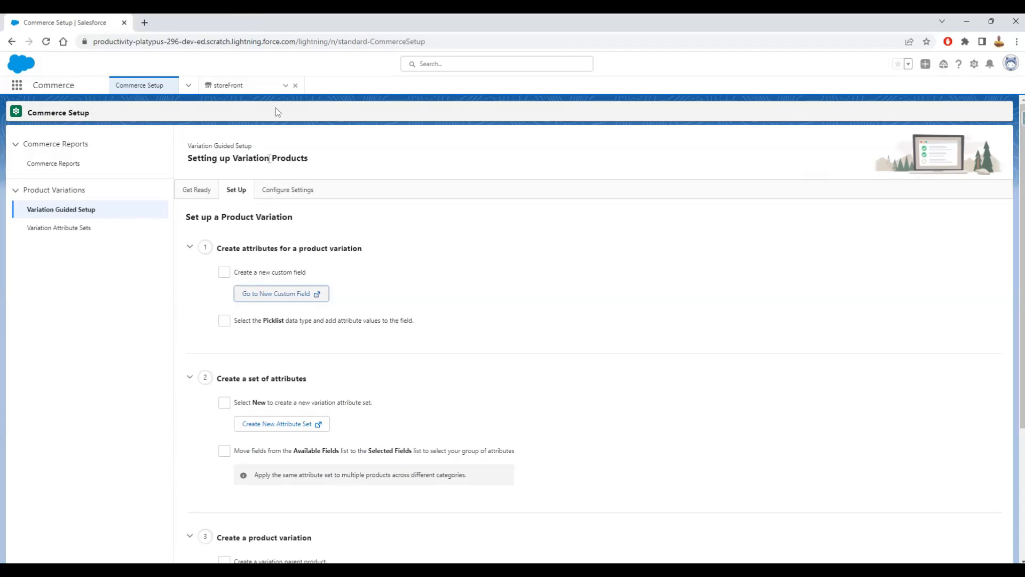
left_click(224, 273)
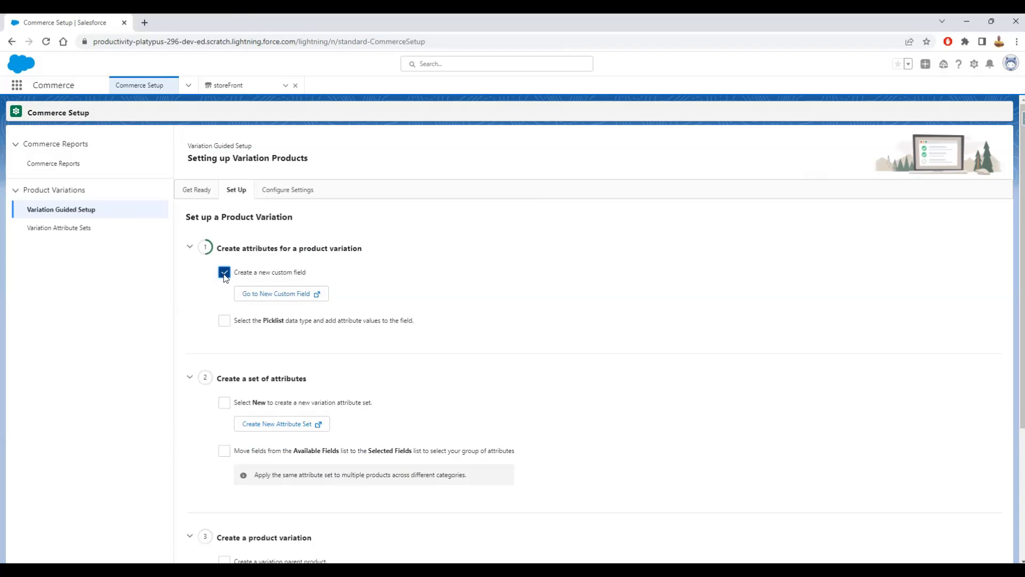
left_click(224, 321)
left_click(188, 249)
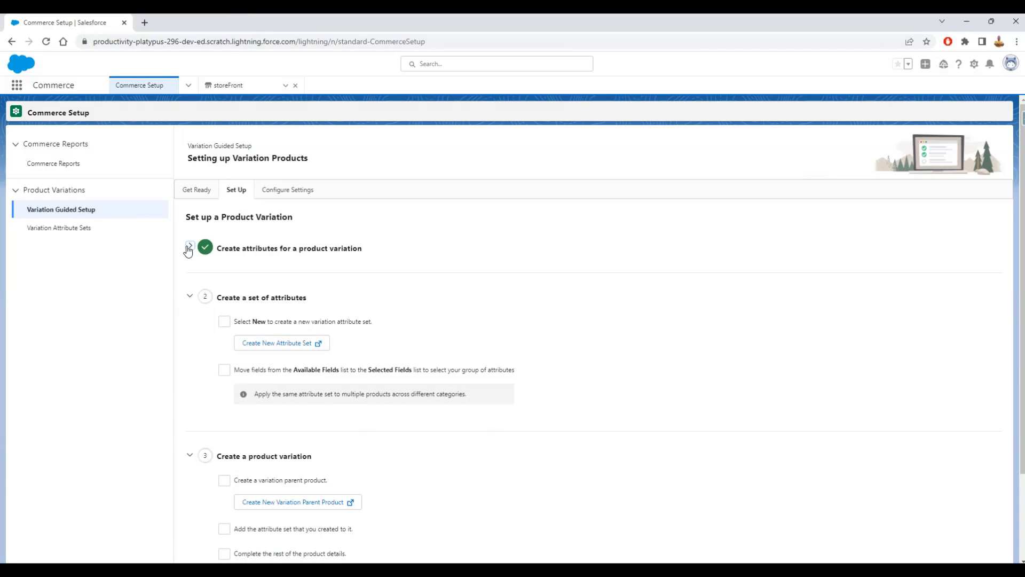
- Start a new variation attribute set named "Clothing options" with the description "Show the options related with clothing"
scroll(371, 251, "down", 2)
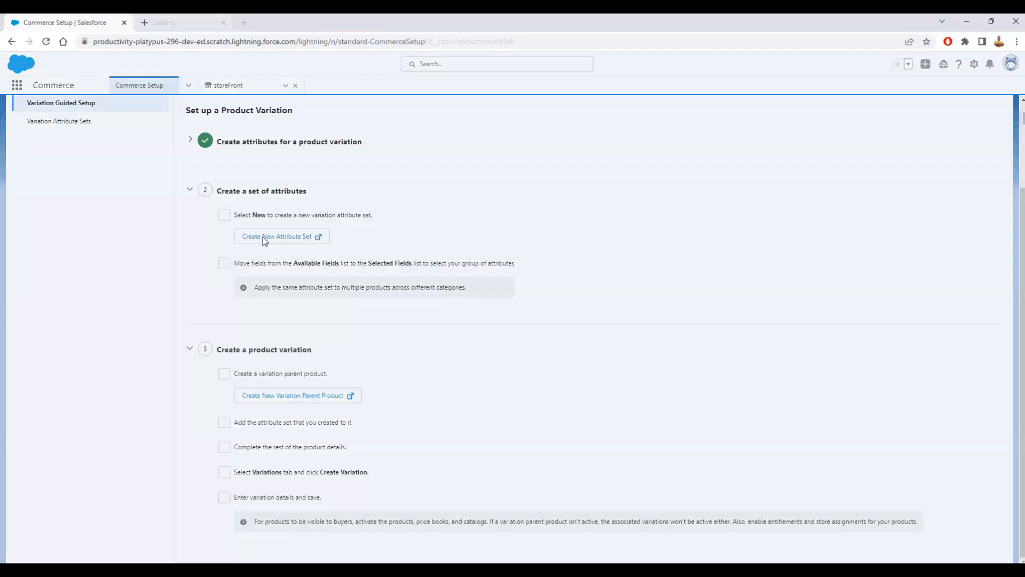
left_click(263, 236)
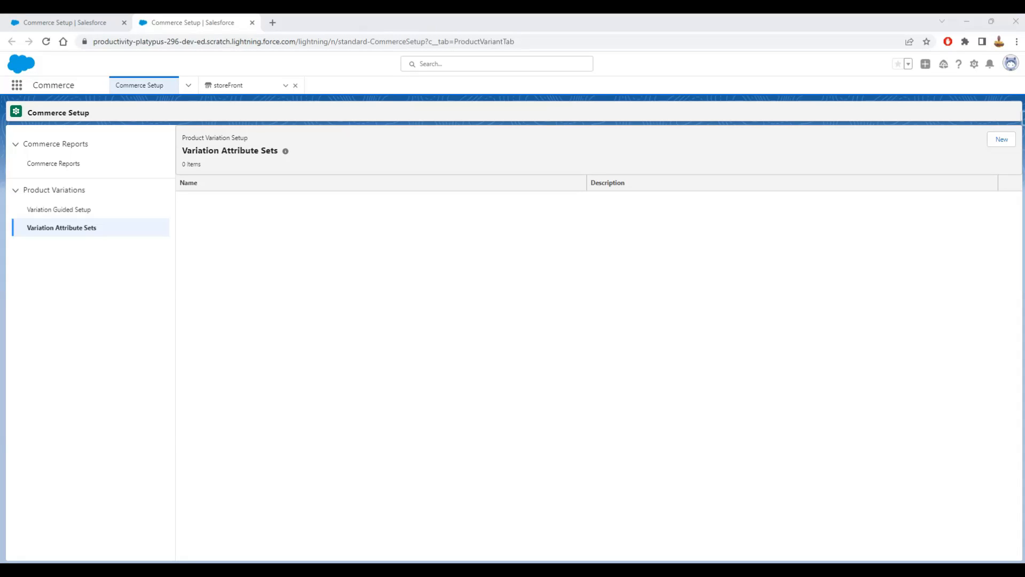
left_click(1001, 139)
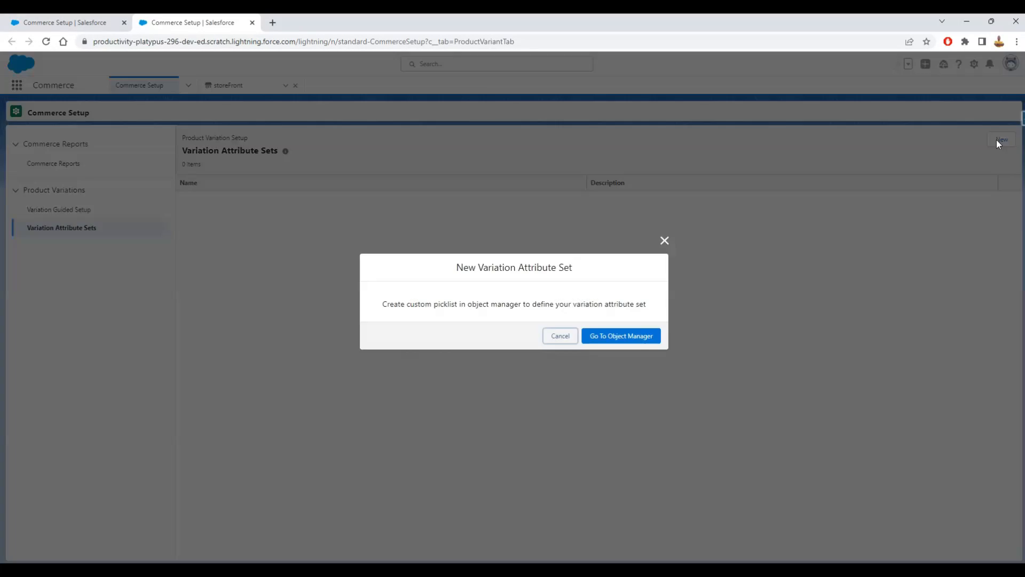
left_click(411, 231)
type("Clothing options")
left_click(405, 267)
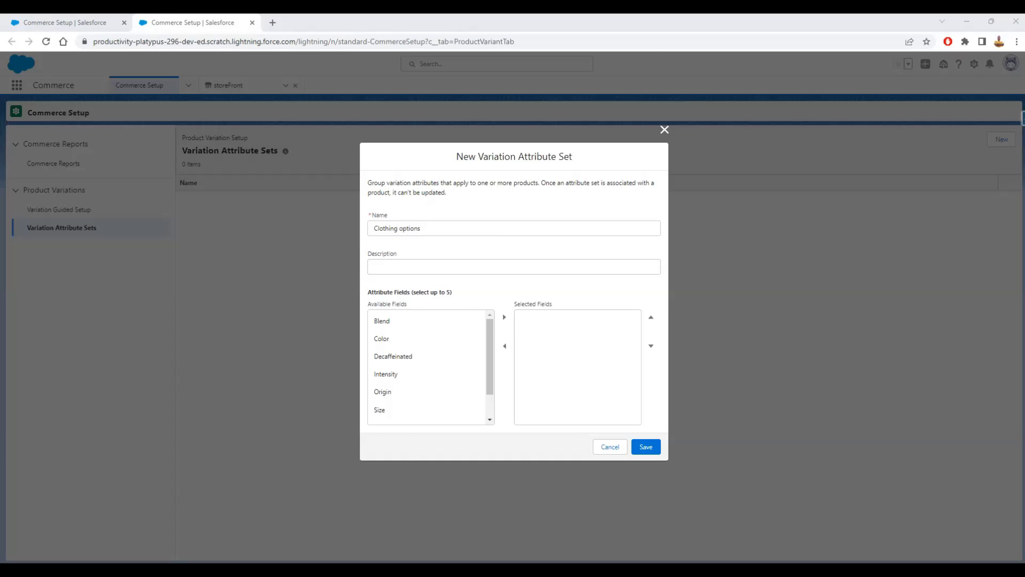
left_click(425, 261)
type("Show the options related with clothing")
- Add the Color, Size and Wearing Style fields to the attribute set, save it, and close the extra Commerce Setup page
left_click(430, 340)
left_click(504, 317)
left_click(421, 392)
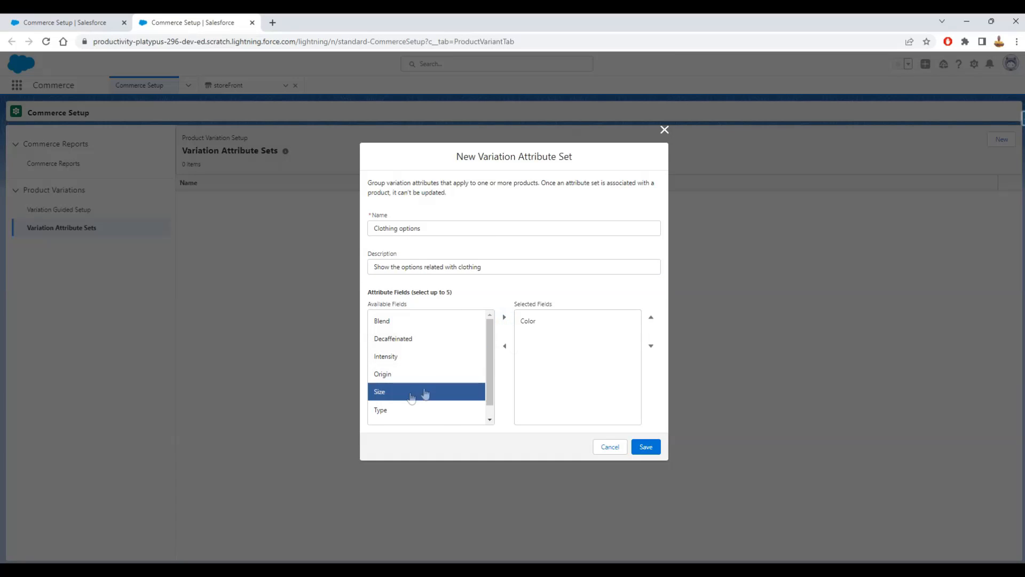
left_click(504, 317)
left_click(426, 410)
left_click(504, 317)
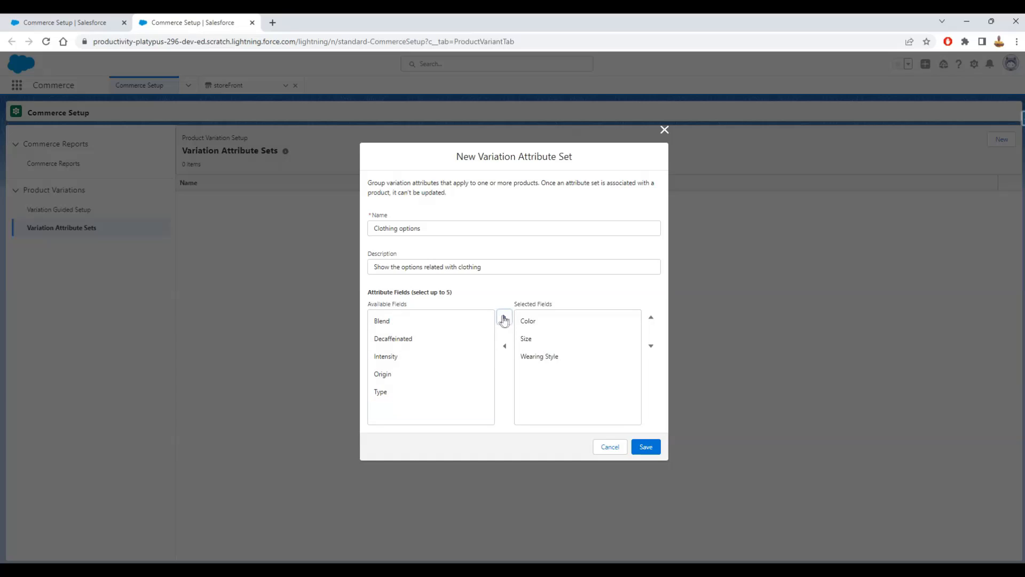
left_click(647, 447)
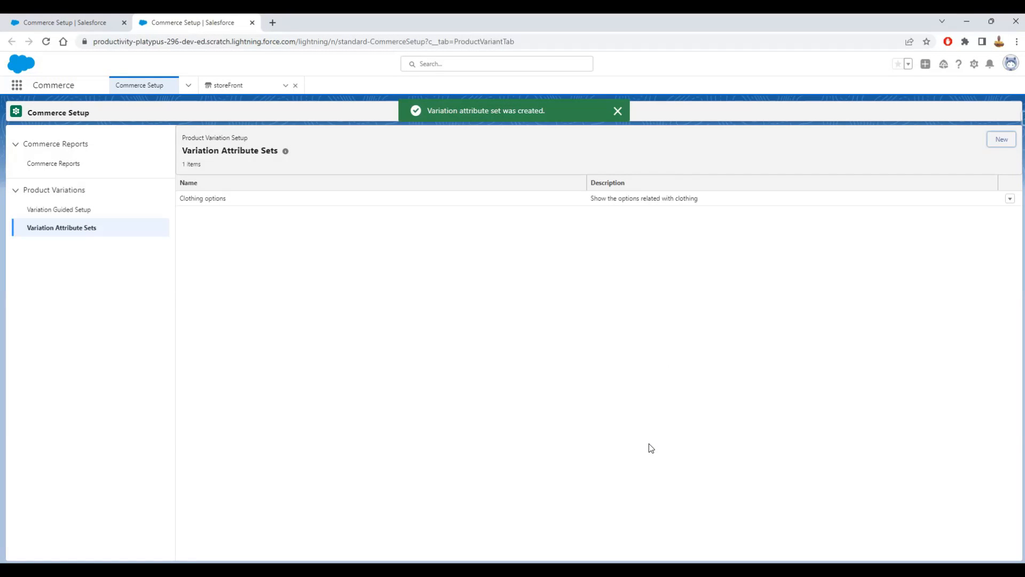
left_click(617, 110)
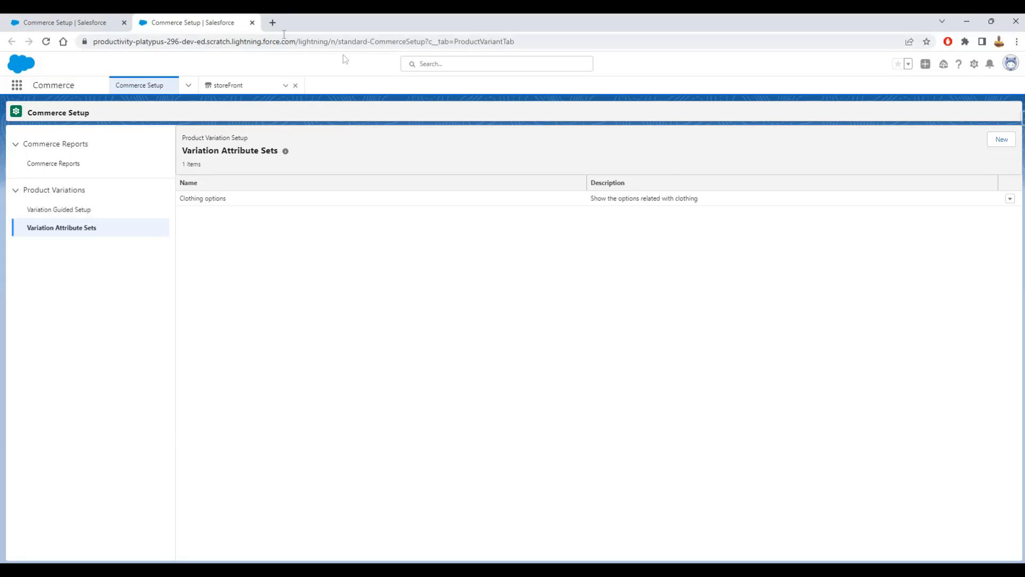
key("ctrl+w")
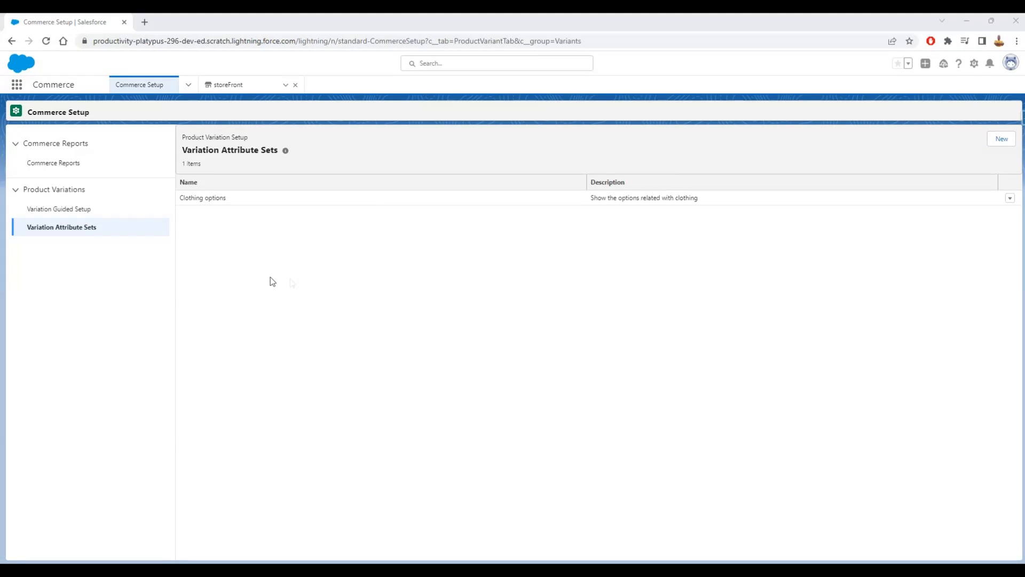
- Return to the set-up stage of the Variation Guided Setup and collapse the two completed attribute sections
left_click(60, 209)
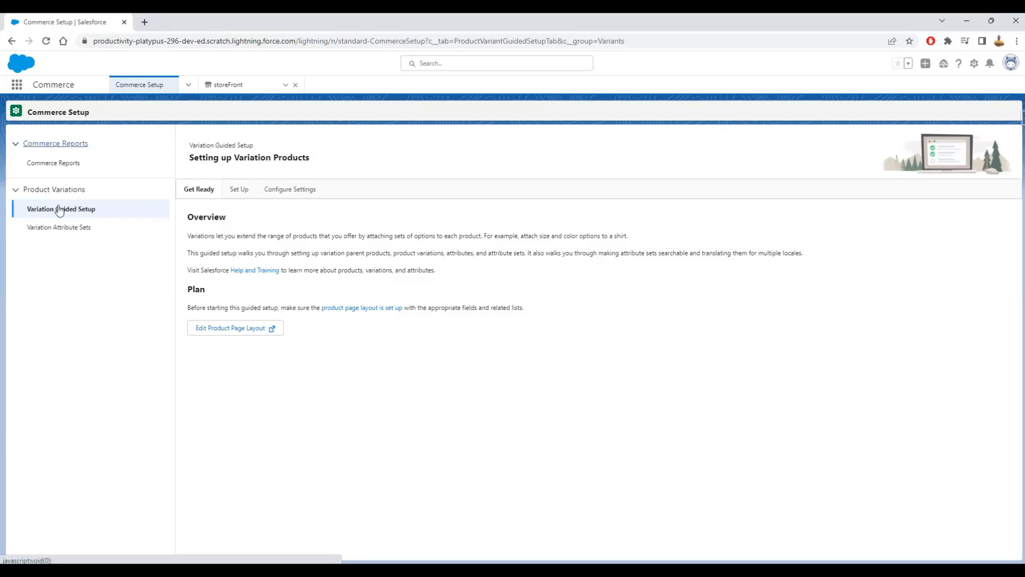
left_click(238, 191)
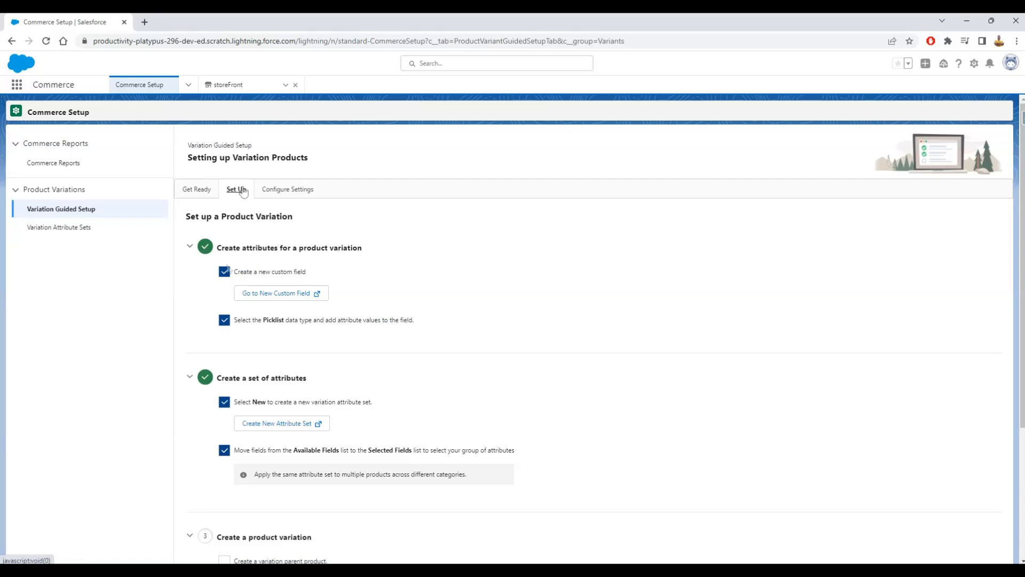
left_click(191, 247)
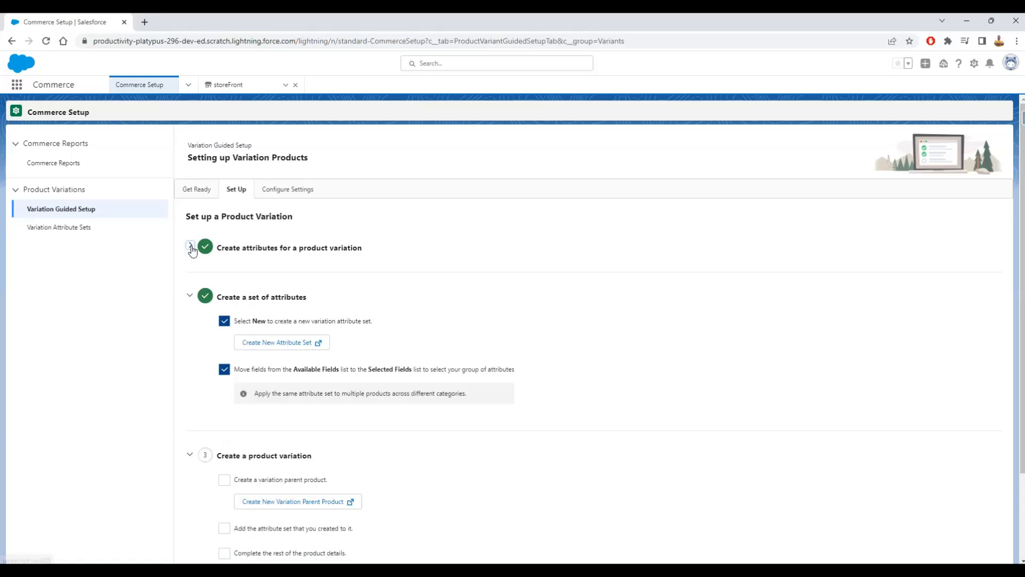
left_click(190, 295)
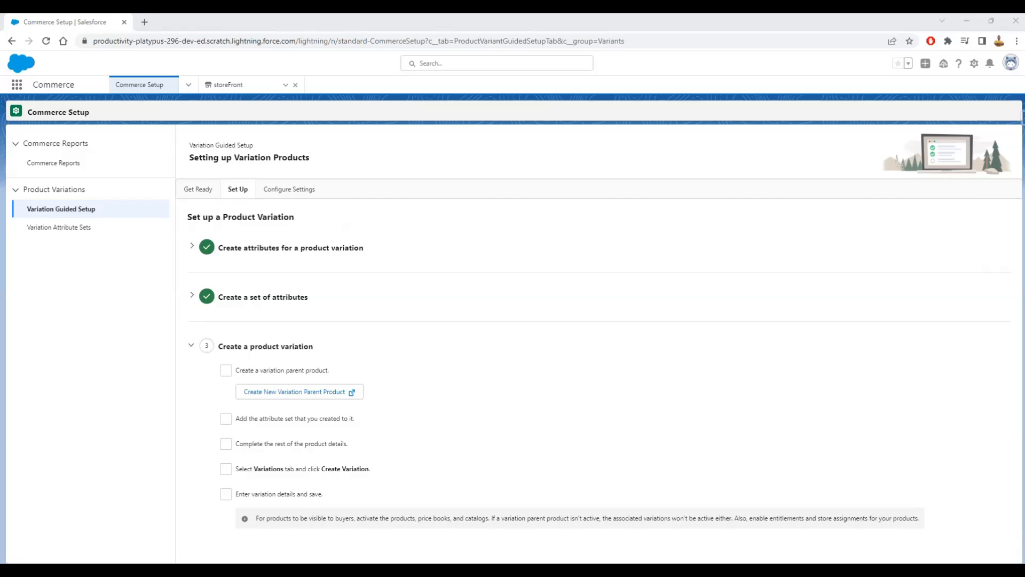
- Examine the header columns of the b2bProductVariation.xlsx Google spreadsheet, including the variation attribute names and values, and close it
left_click_drag(1024, 80, 522, 26)
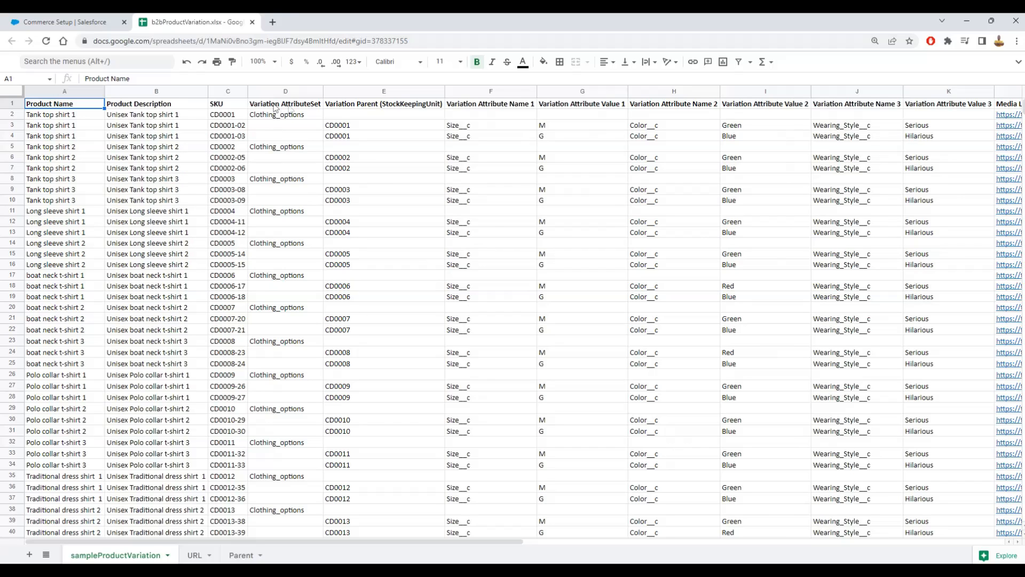
left_click(292, 105)
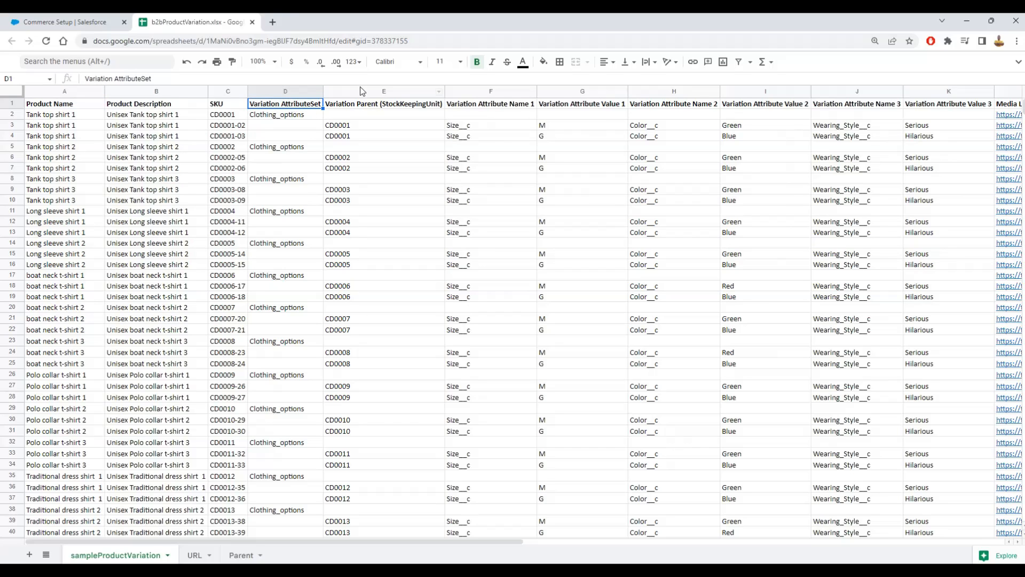
key("Right")
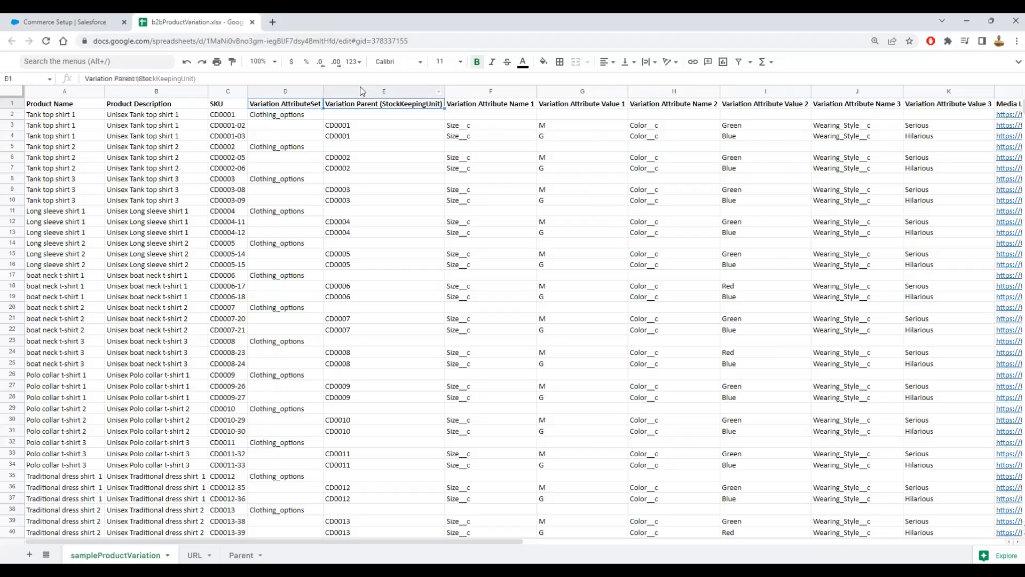
key("Right")
key("Left")
key("Right")
key("Right")
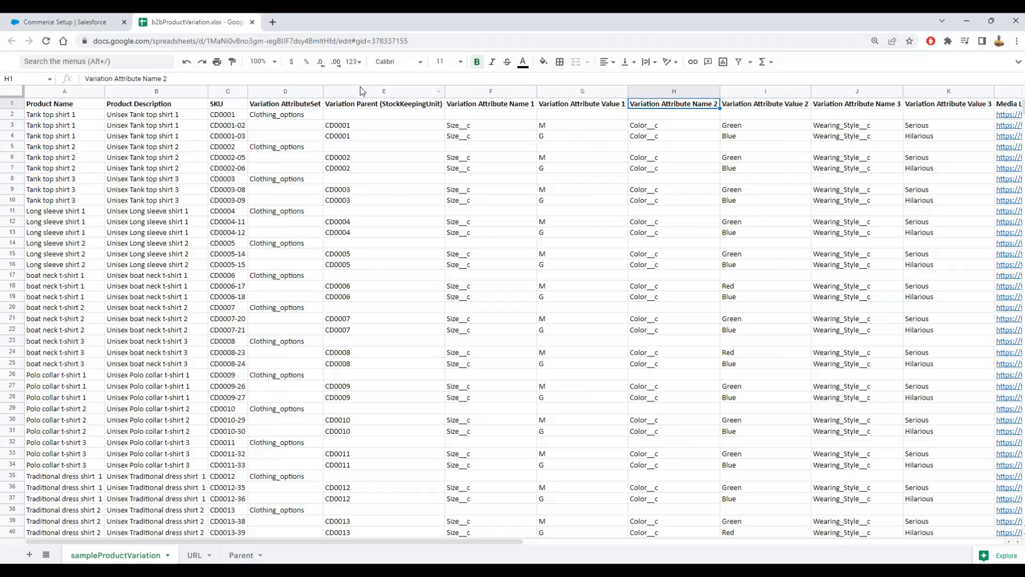
key("Right")
key("Right")
key("Right")
key("Right")
key("Right")
key("Right")
key("Right")
key("Left")
key("Left")
key("Left")
key("Right")
key("Left")
key("Right")
key("Right")
key("Right")
key("Right")
key("Right")
key("Right")
key("Left")
key("Left")
key("Left")
key("Left")
key("Left")
key("Left")
key("Left")
key("Left")
key("Left")
key("Left")
key("Left")
key("Left")
key("Left")
key("Left")
key("Left")
key("Left")
key("Left")
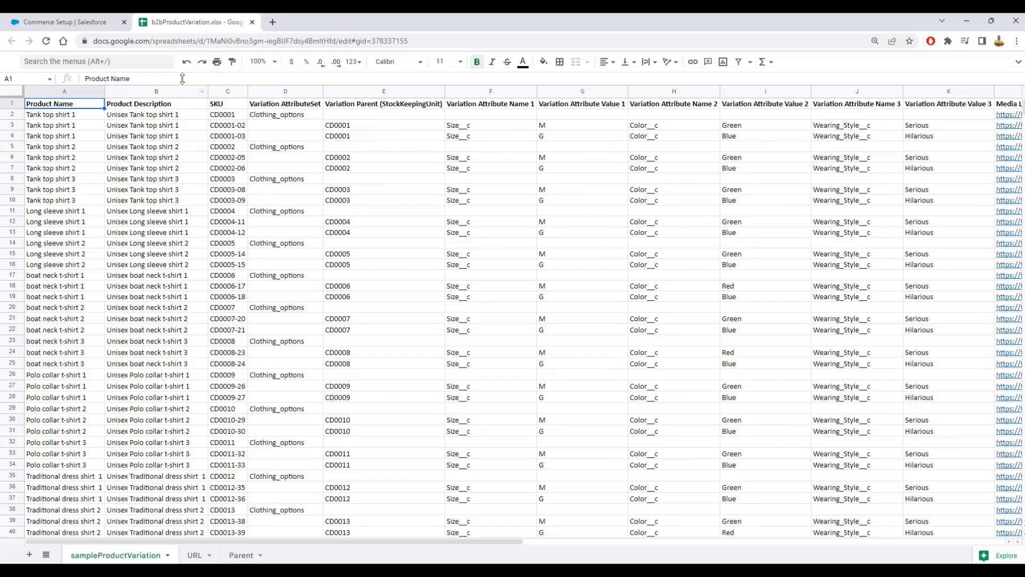
left_click(254, 23)
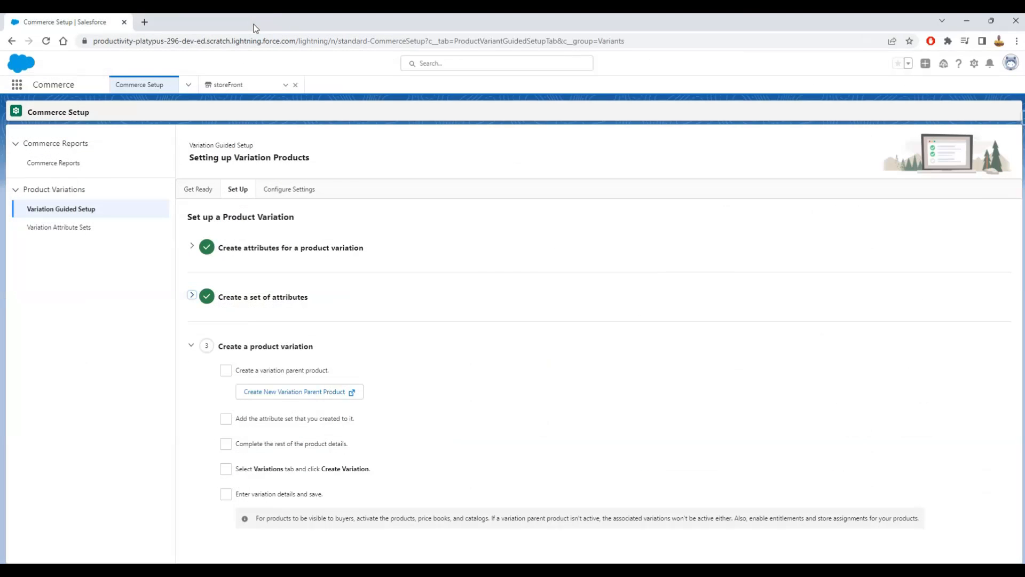
- Close the storeFront's catalog page and import b2bProductVariation.csv into the store
left_click(229, 87)
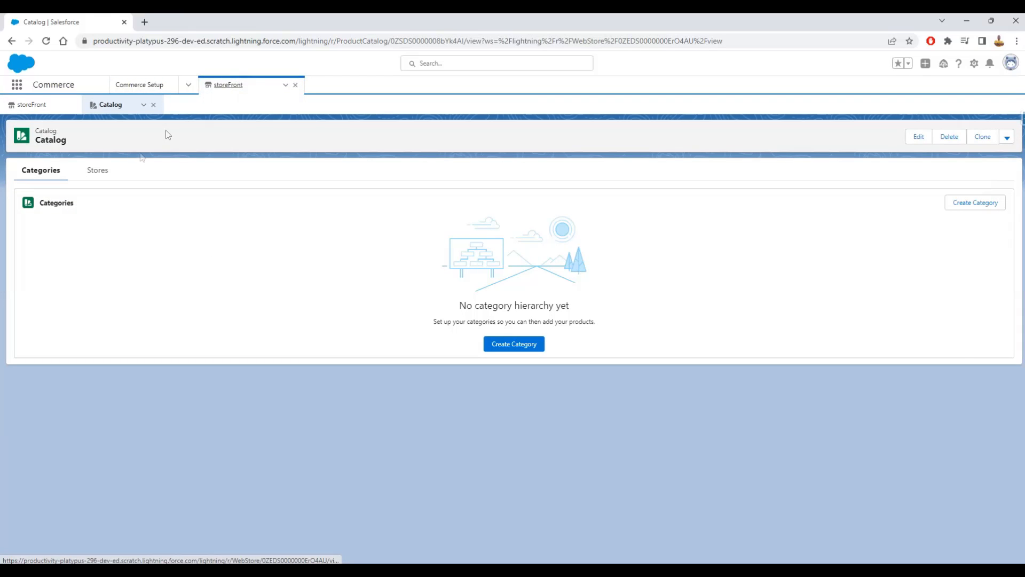
left_click(153, 105)
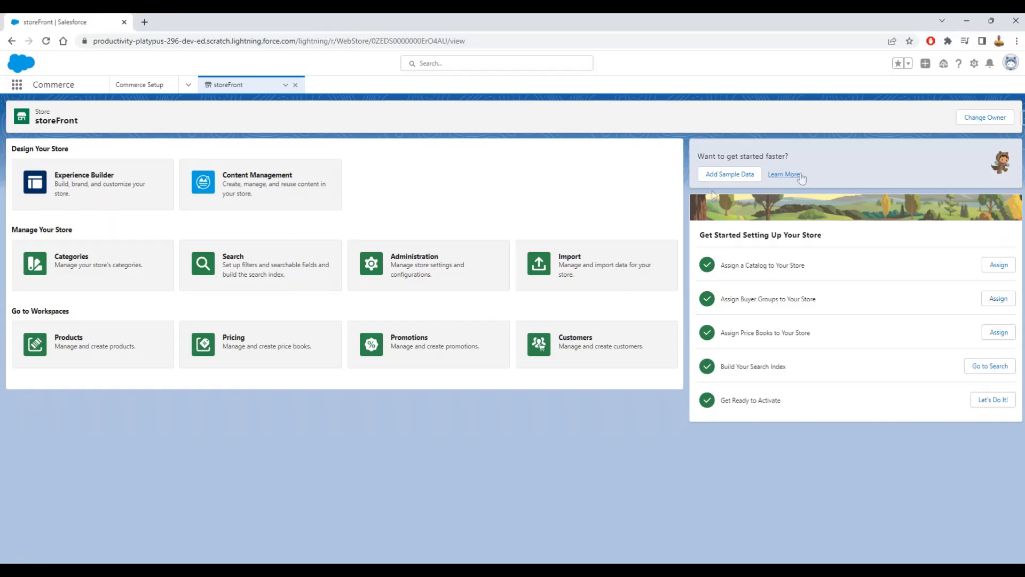
left_click(584, 275)
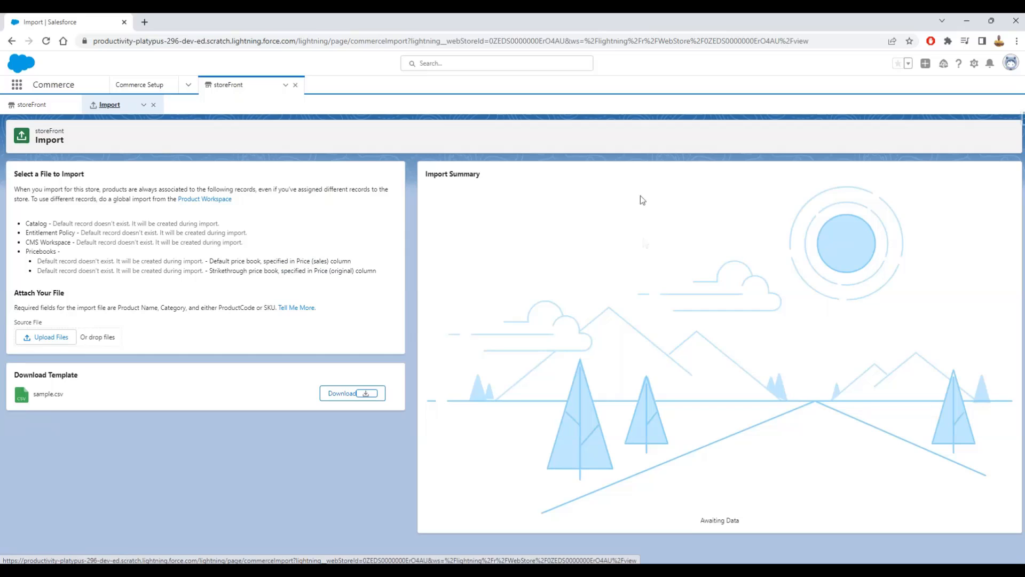
left_click(42, 341)
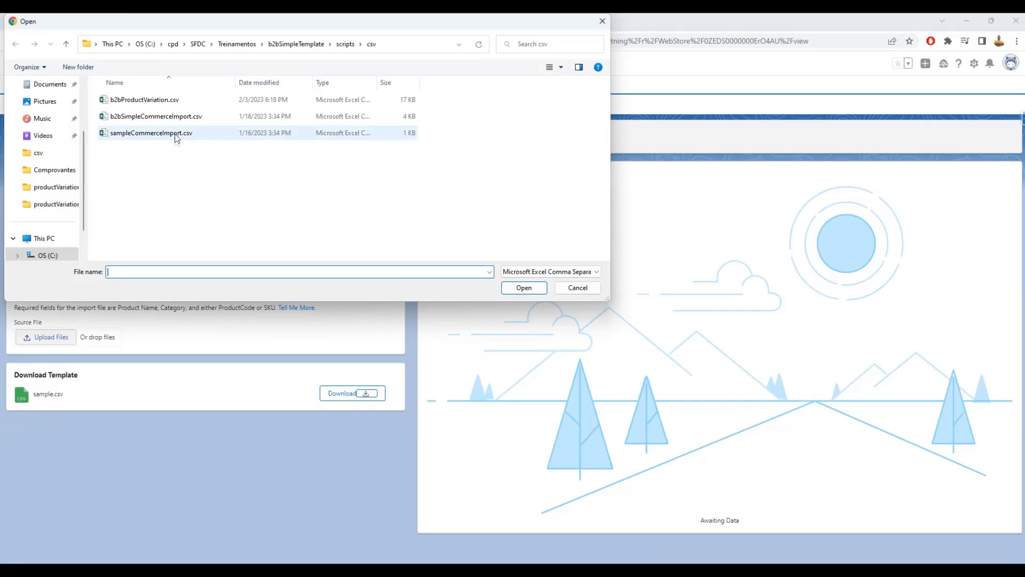
double_click(145, 105)
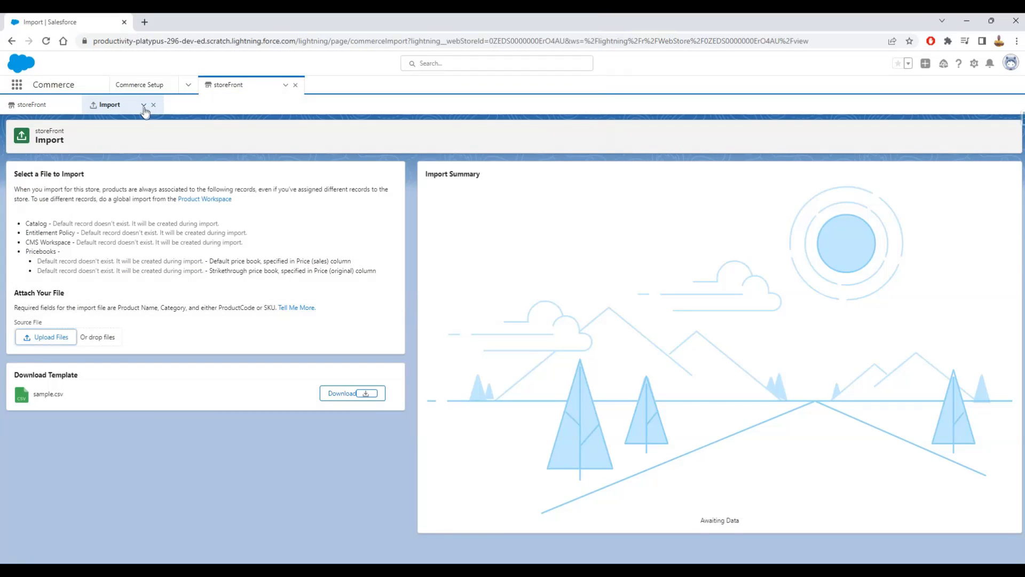
left_click(39, 326)
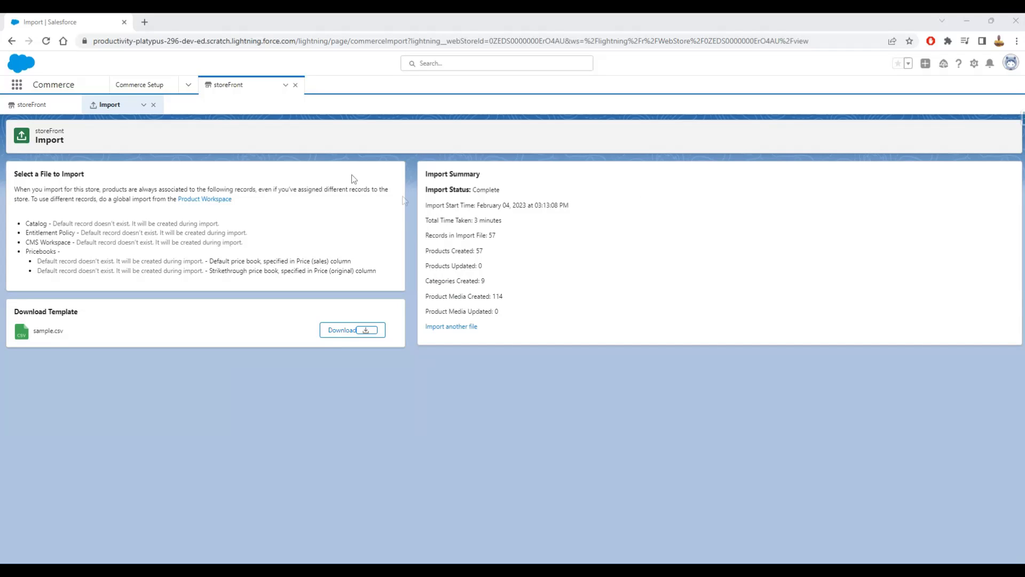
- Open the Product Workspace and check the product class of boat neck t-shirt 3 in the storeFront product list
left_click(188, 87)
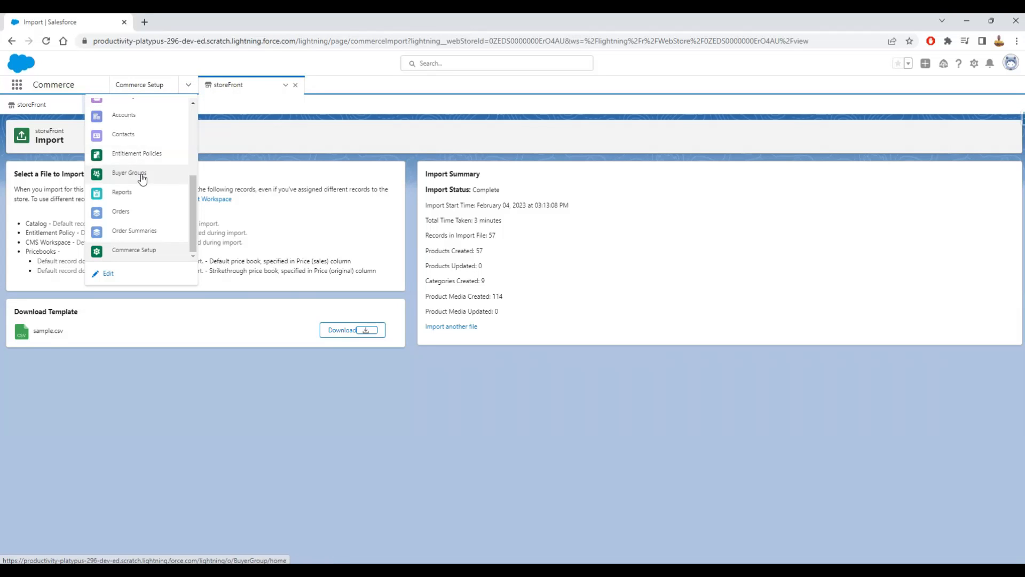
scroll(142, 179, "up", 3)
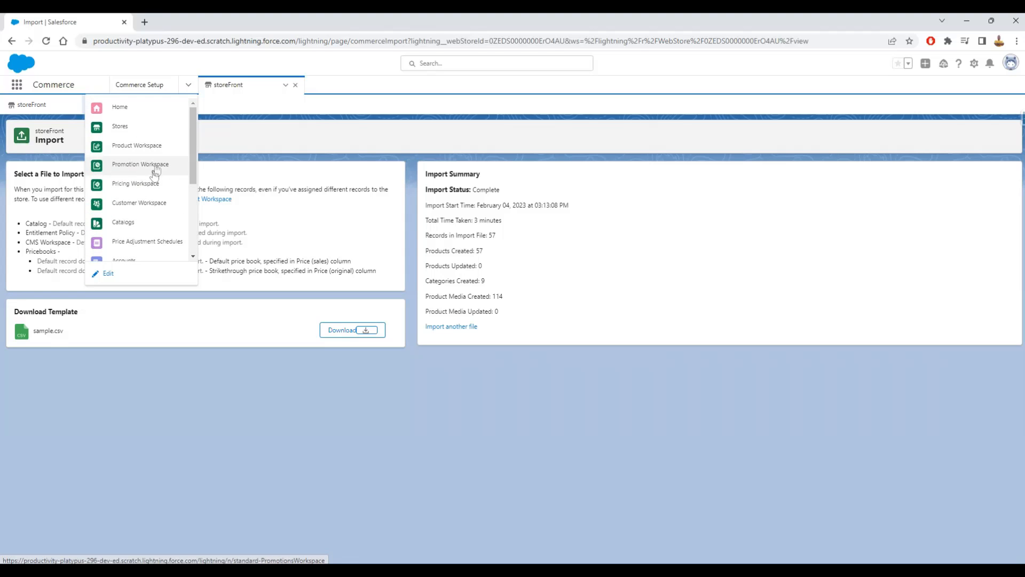
left_click(139, 153)
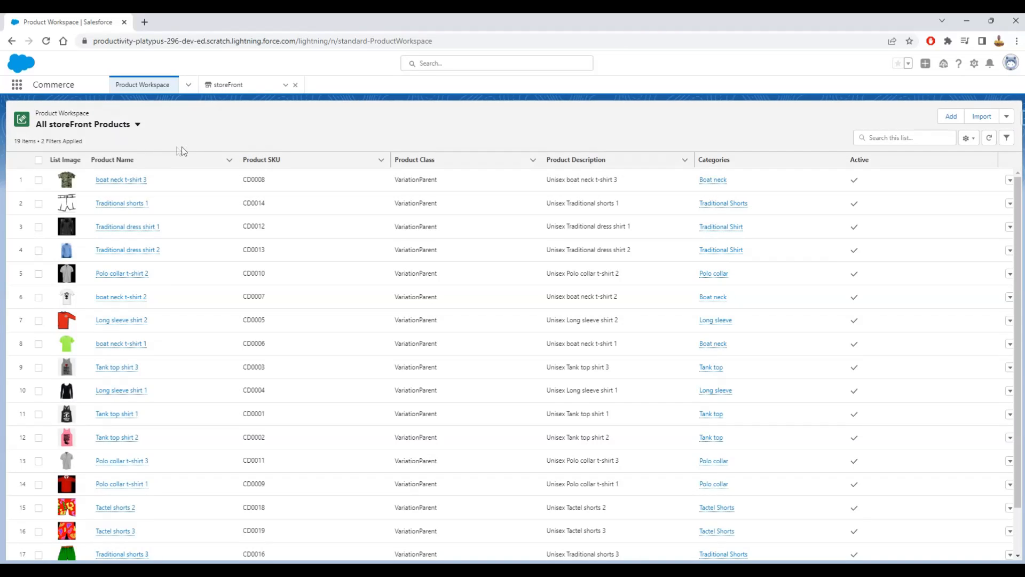
left_click_drag(443, 180, 395, 183)
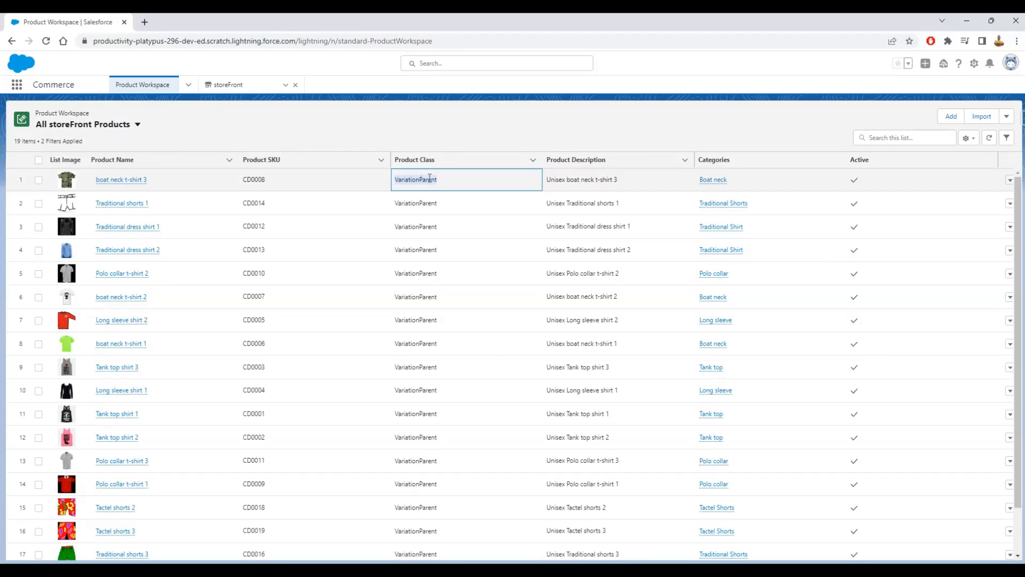
- Examine the variations, entitlement policies, categories and price books of boat neck t-shirt 3, and close the product
left_click(117, 182)
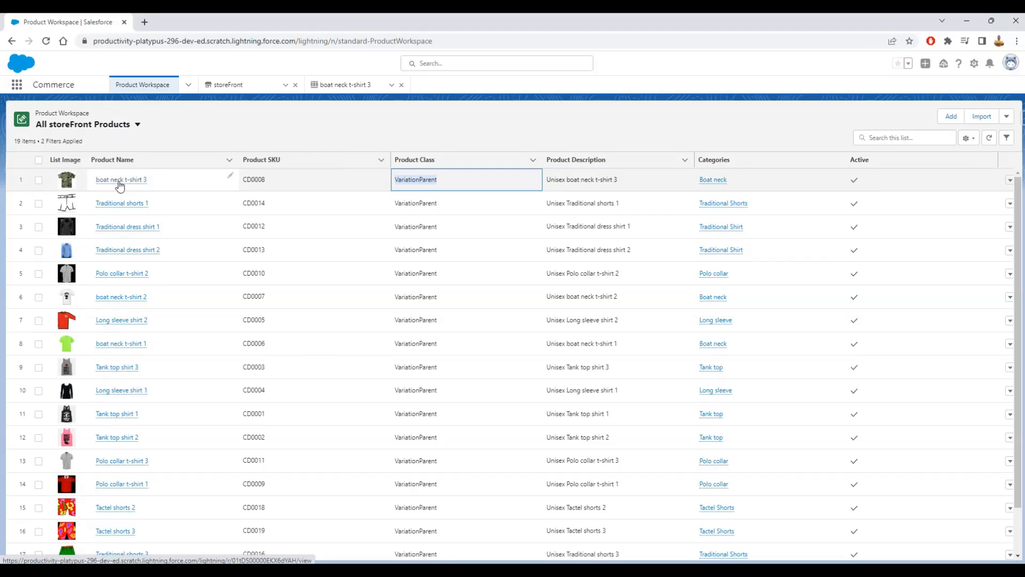
left_click(121, 182)
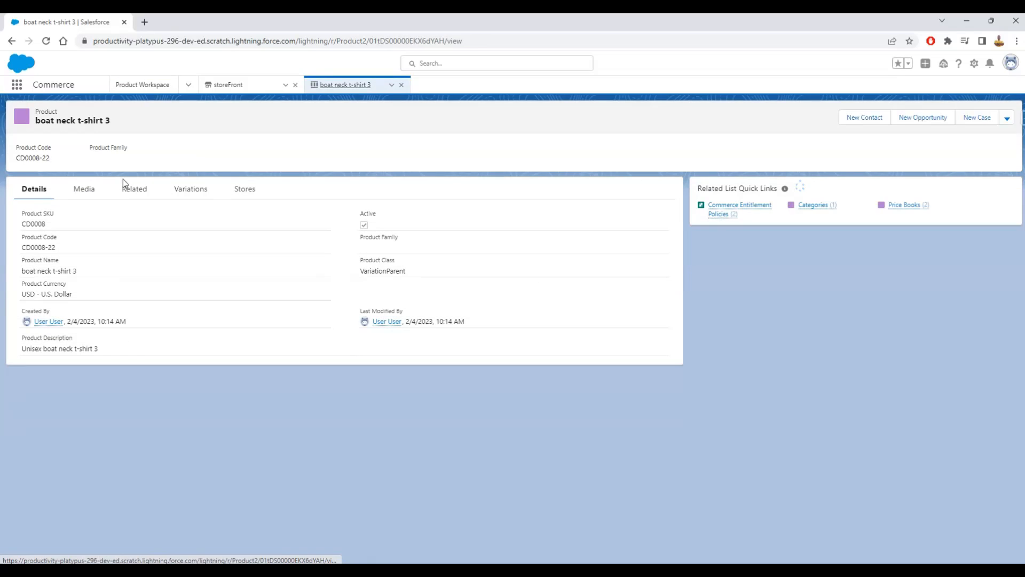
left_click(190, 195)
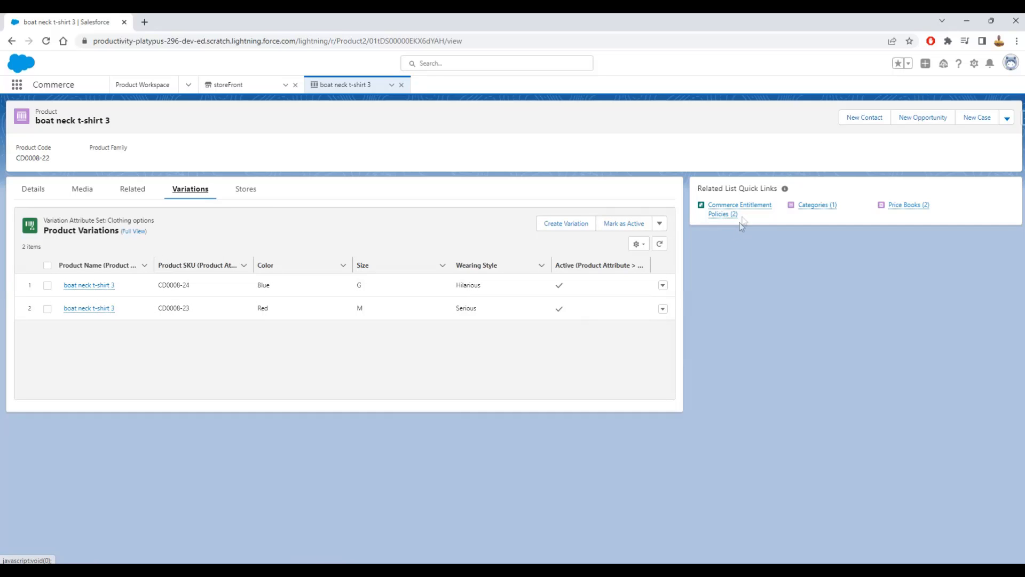
mouse_move(722, 215)
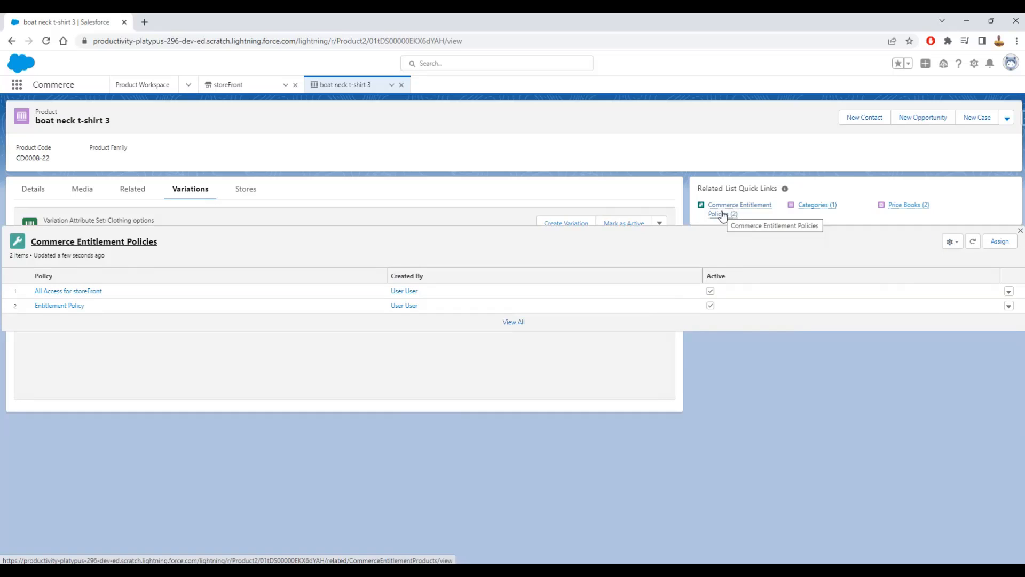
mouse_move(819, 207)
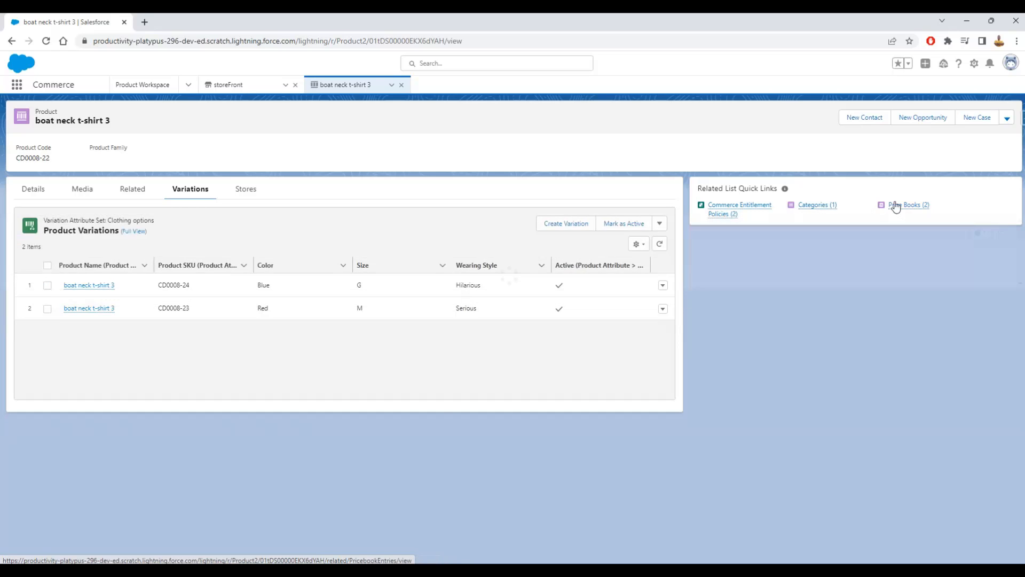
mouse_move(895, 206)
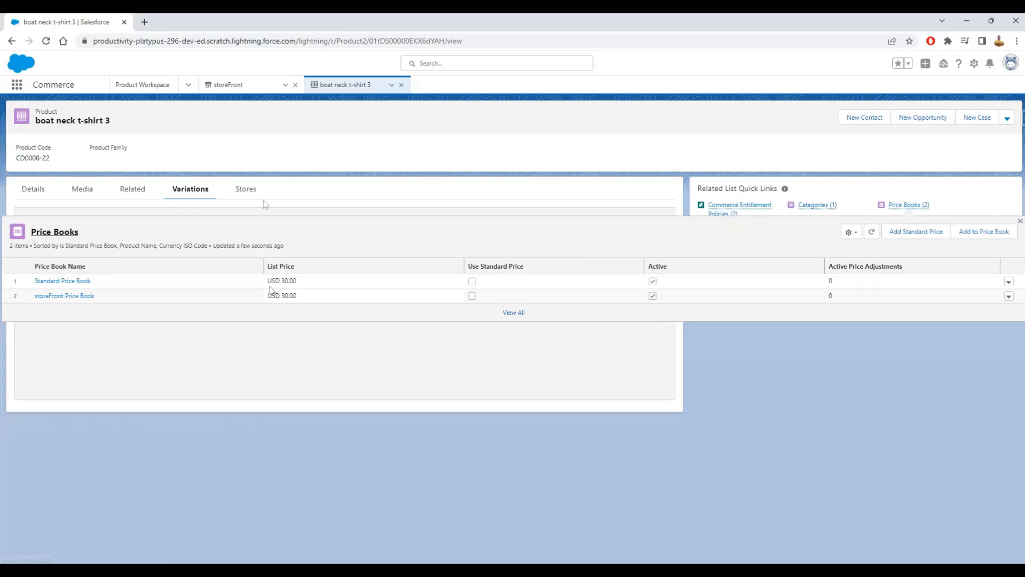
left_click(401, 85)
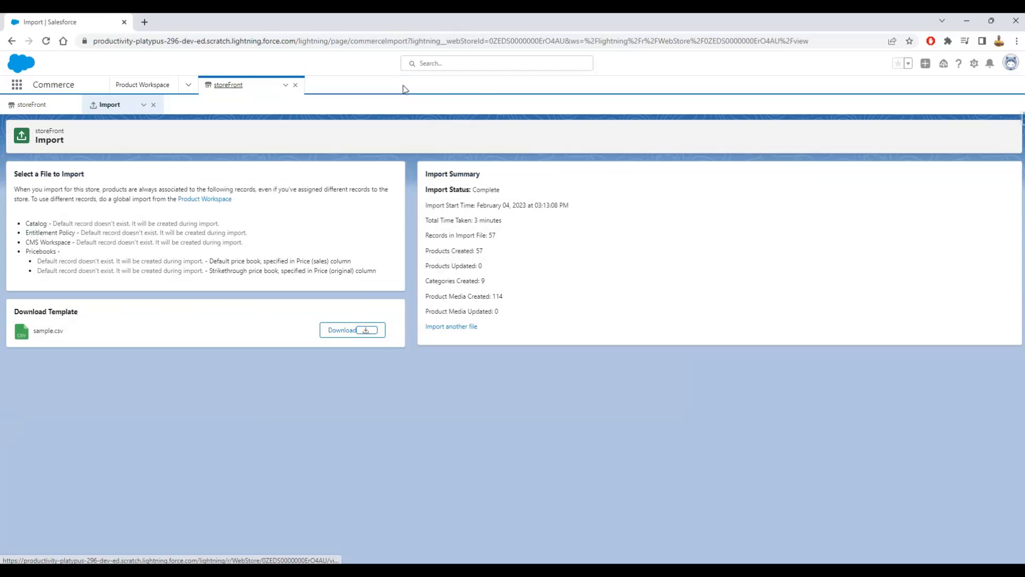
- Close the store's Import page, search the app launcher for "cms" and open CMS Workspaces
left_click(154, 104)
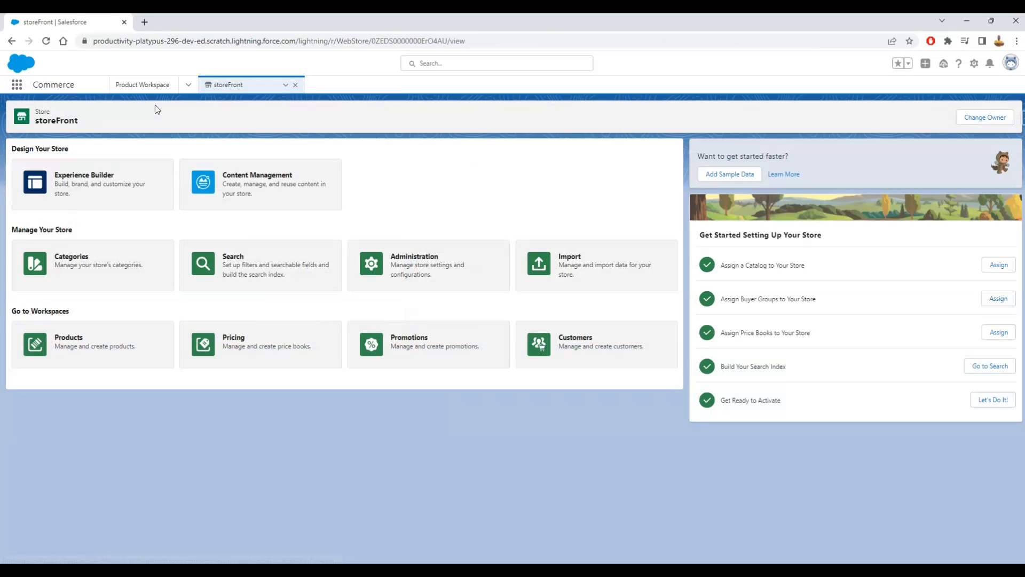
left_click(16, 84)
type("cms")
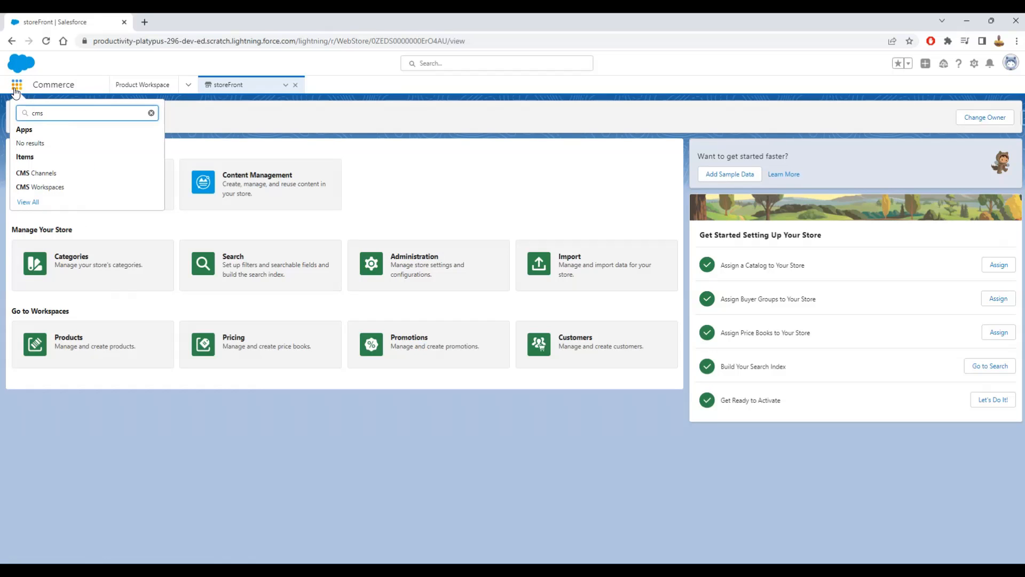
left_click(45, 187)
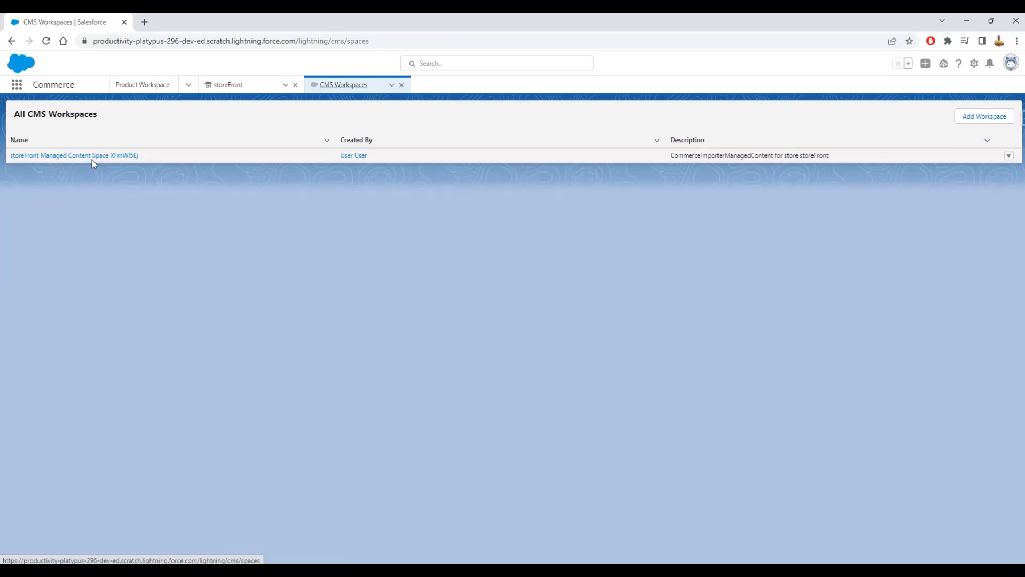
- Rename the storeFront managed content workspace as "storeFront Workspace" and use the same text as its description
left_click(1010, 160)
left_click(979, 154)
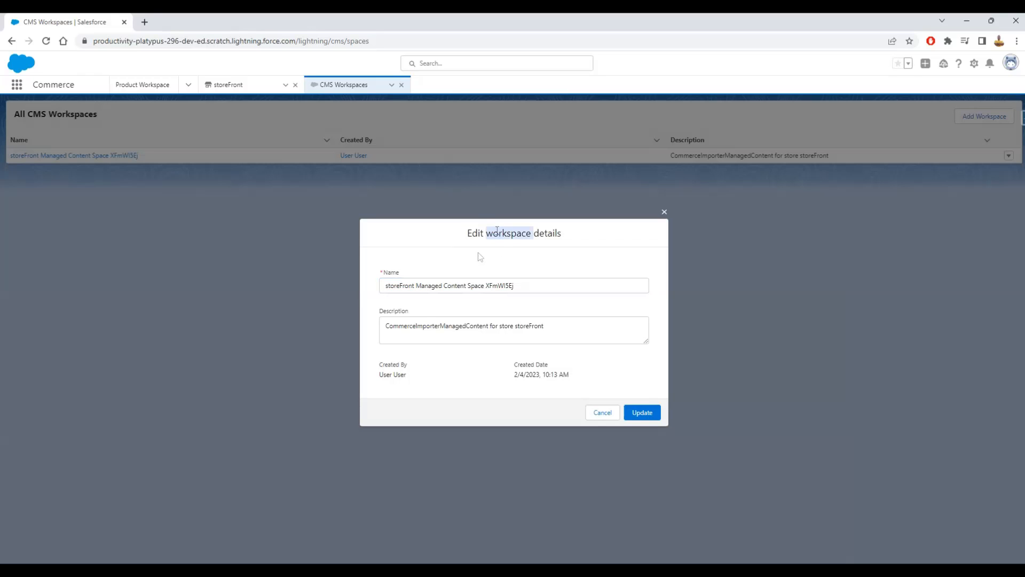
key("shift+End")
type("workspace")
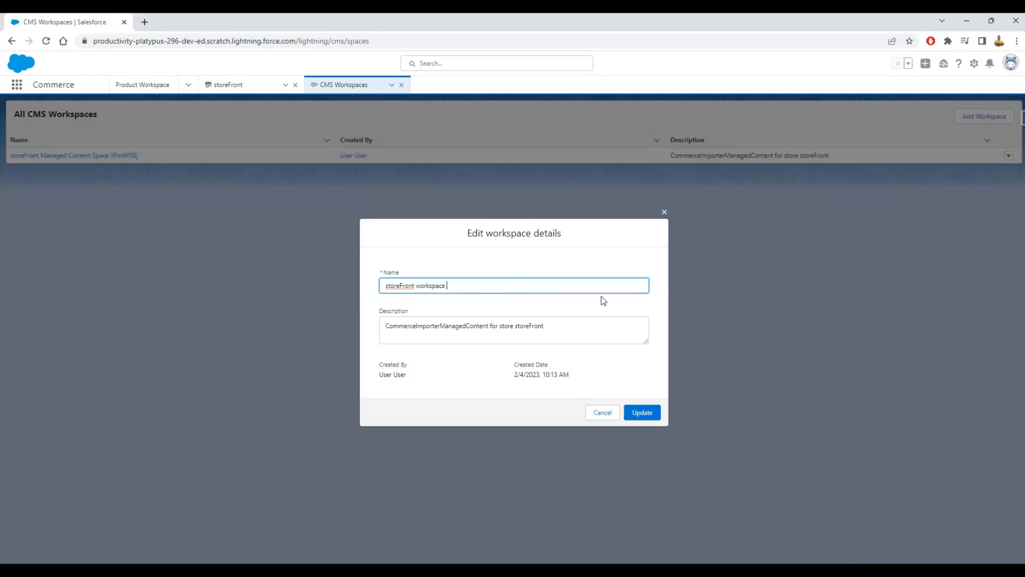
key("shift+End")
key("Home")
key("shift+End")
key("ctrl+c")
key("Tab")
key("shift+End")
key("ctrl+v")
left_click(642, 412)
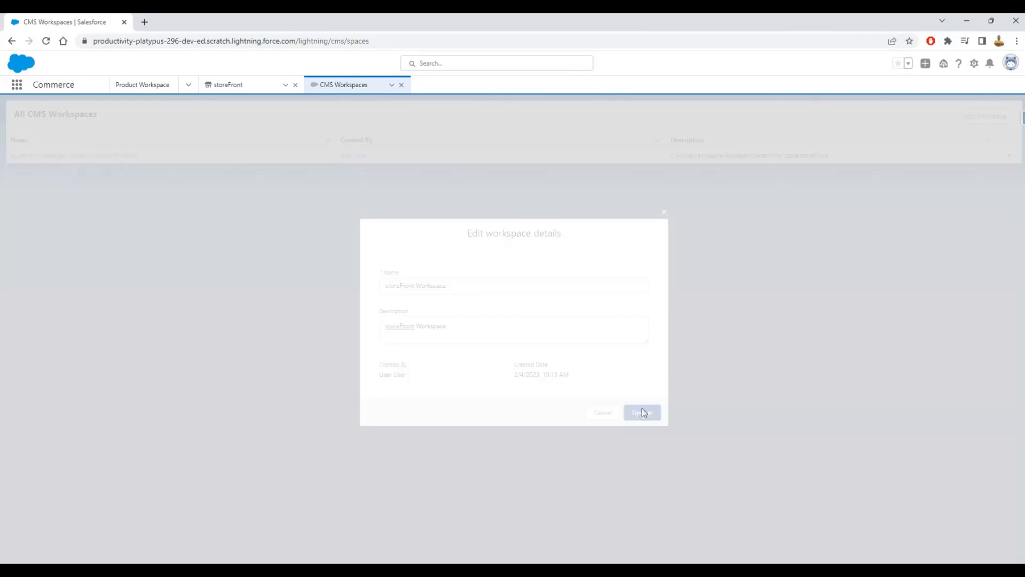
- Look through the imported images in the storeFront Workspace and close both CMS pages
left_click(45, 156)
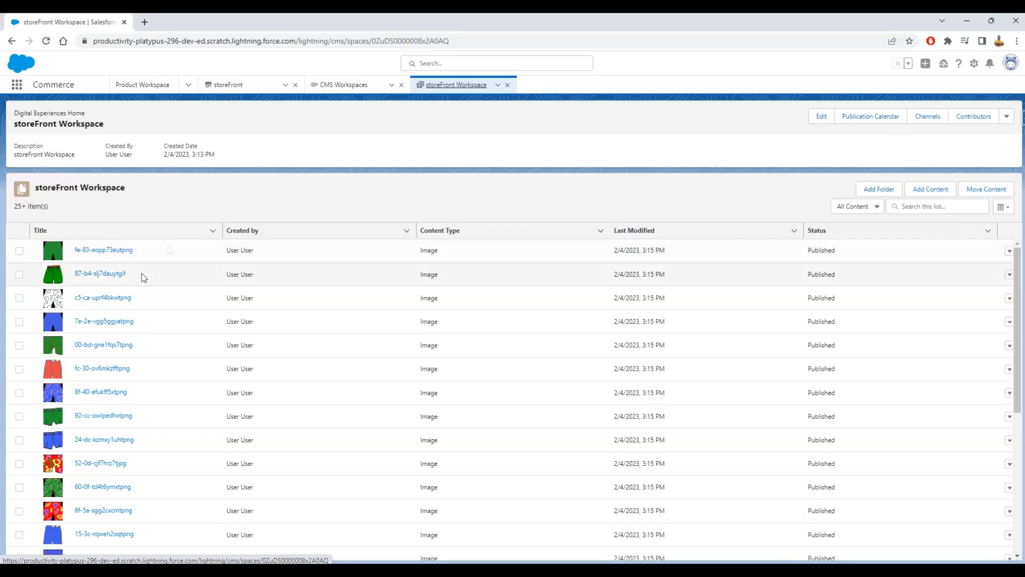
scroll(139, 292, "down", 5)
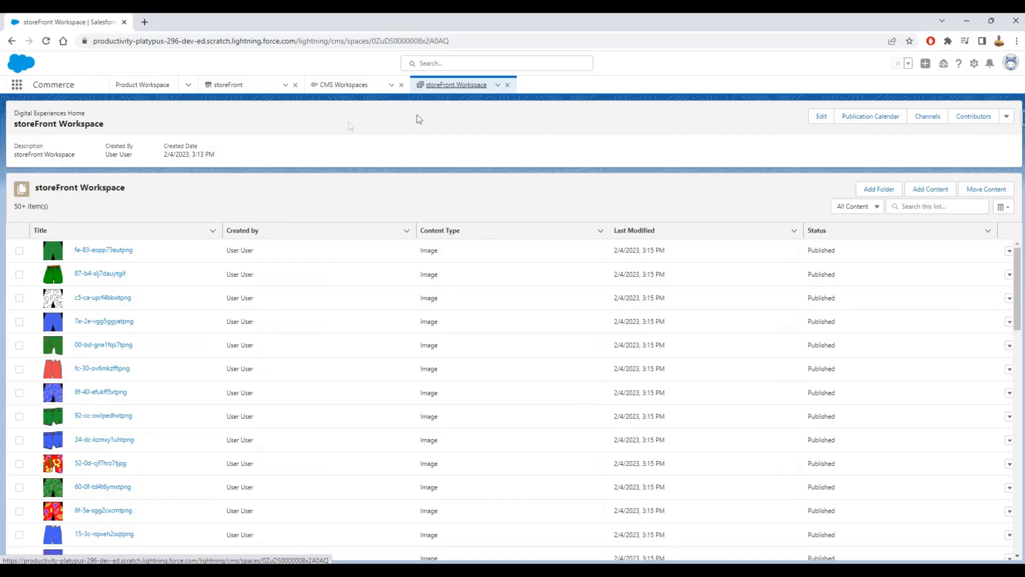
left_click(507, 85)
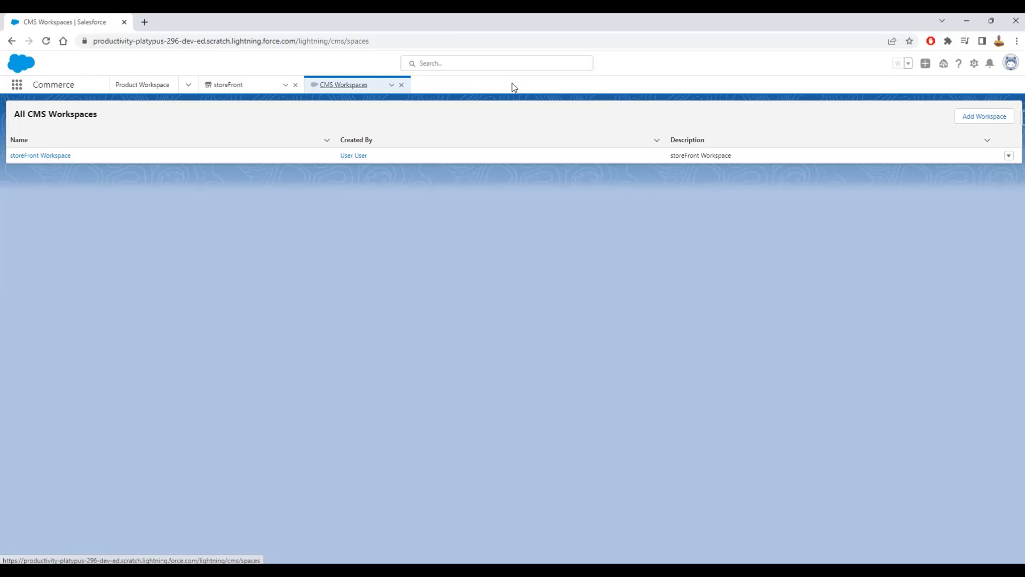
left_click(401, 86)
- Examine the new variation form for boat neck t-shirt 3, cancel it without saving and close the product
left_click(152, 86)
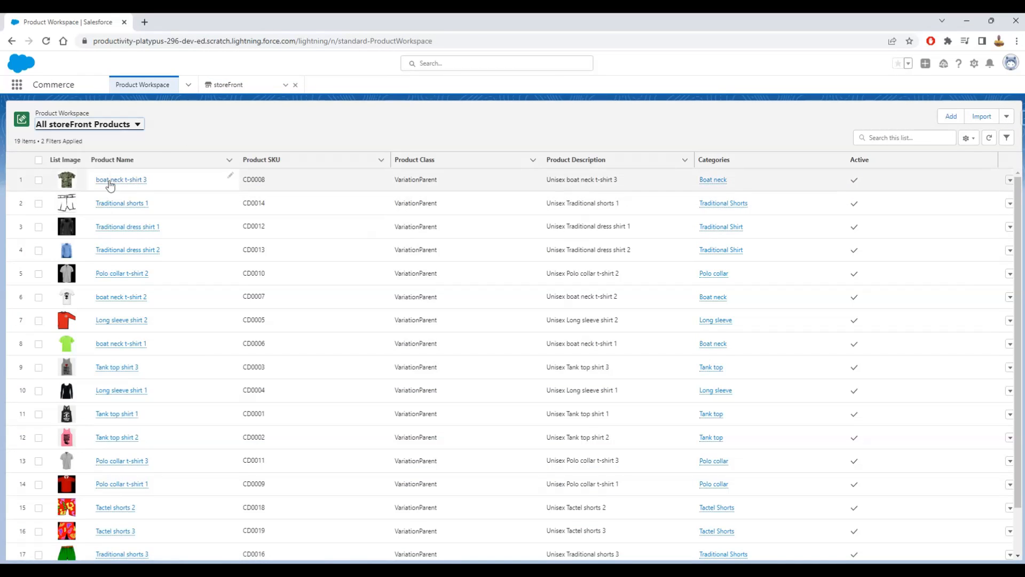
left_click(120, 179)
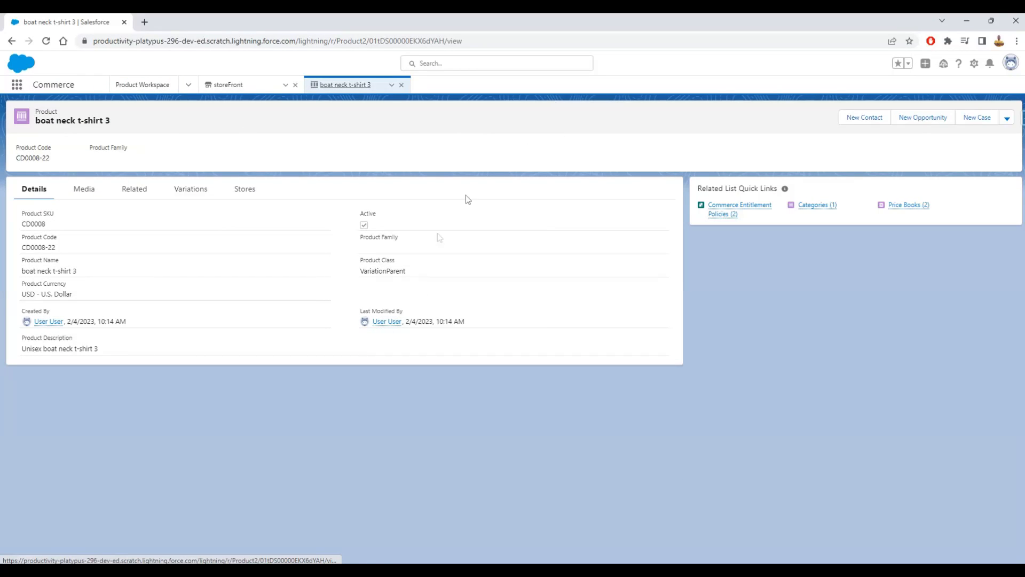
left_click(190, 190)
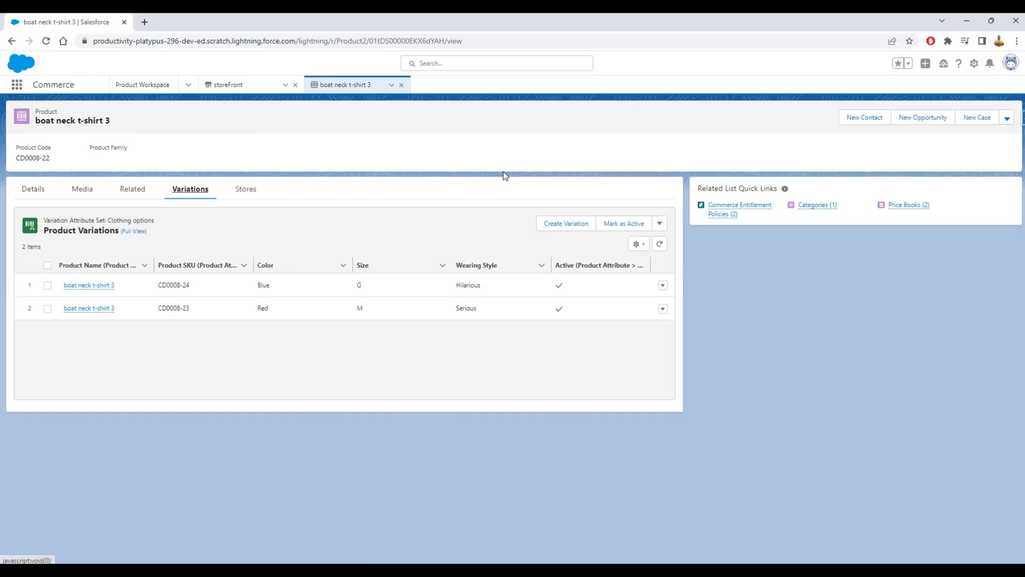
left_click(563, 224)
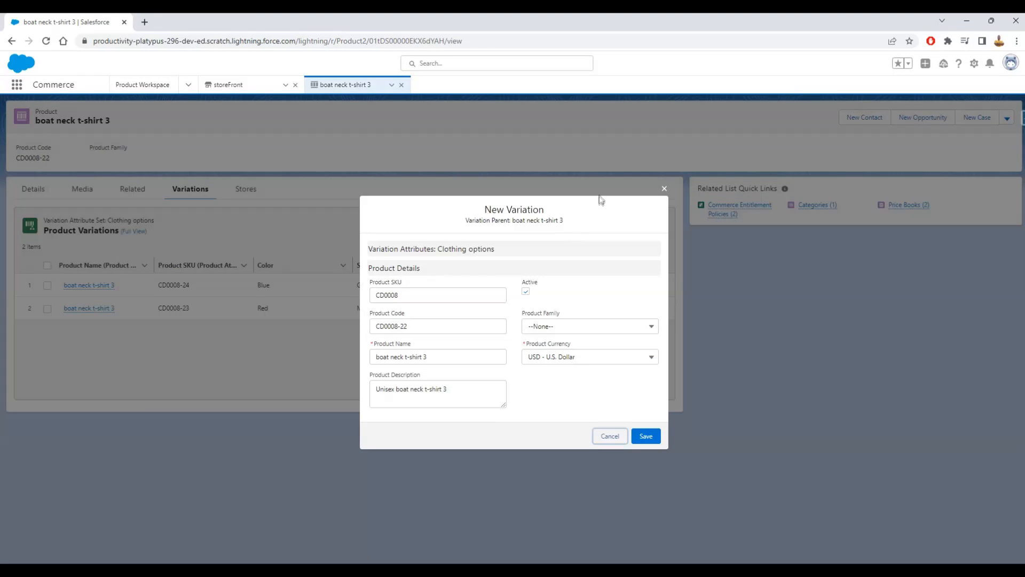
left_click_drag(370, 251, 500, 249)
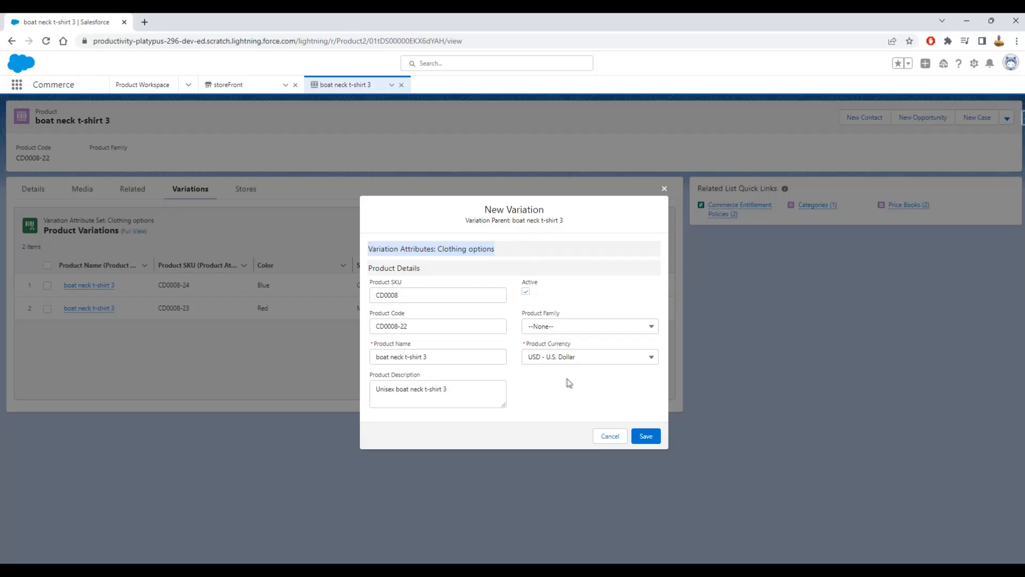
left_click(614, 439)
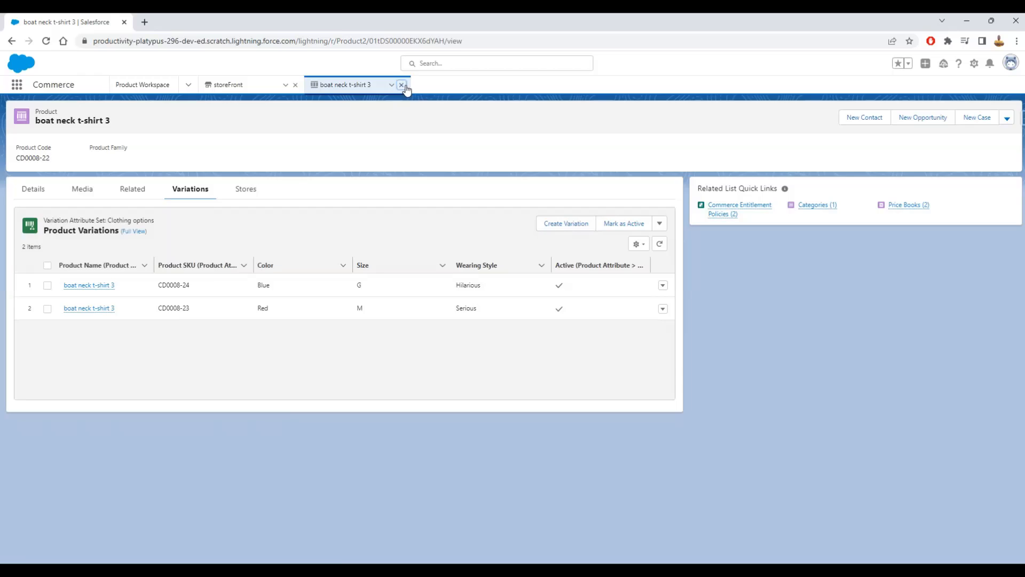
left_click(402, 85)
- Open the set-up stage of the Variation Guided Setup in Commerce Setup and collapse the two completed attribute sections
left_click(146, 87)
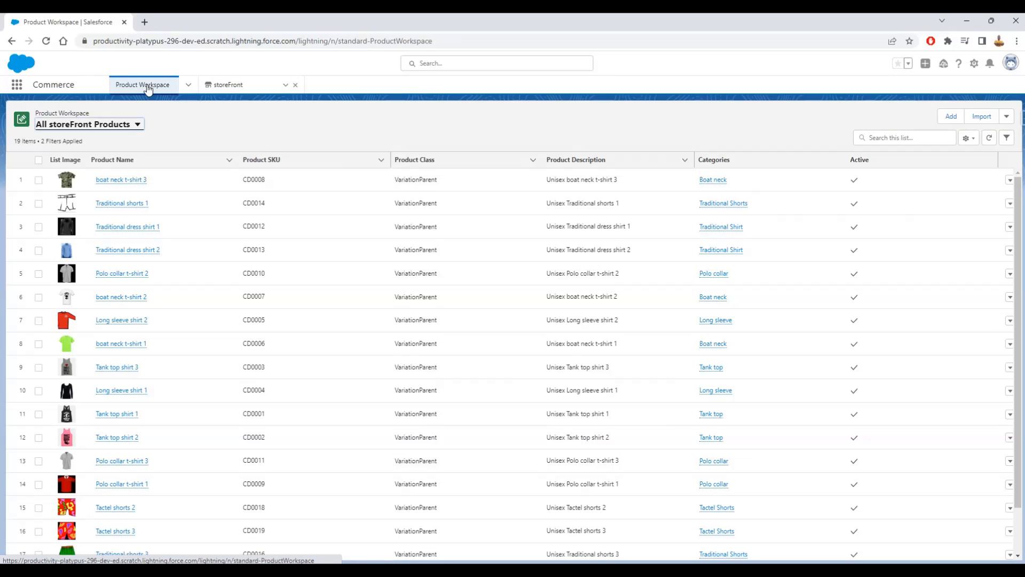
left_click(189, 85)
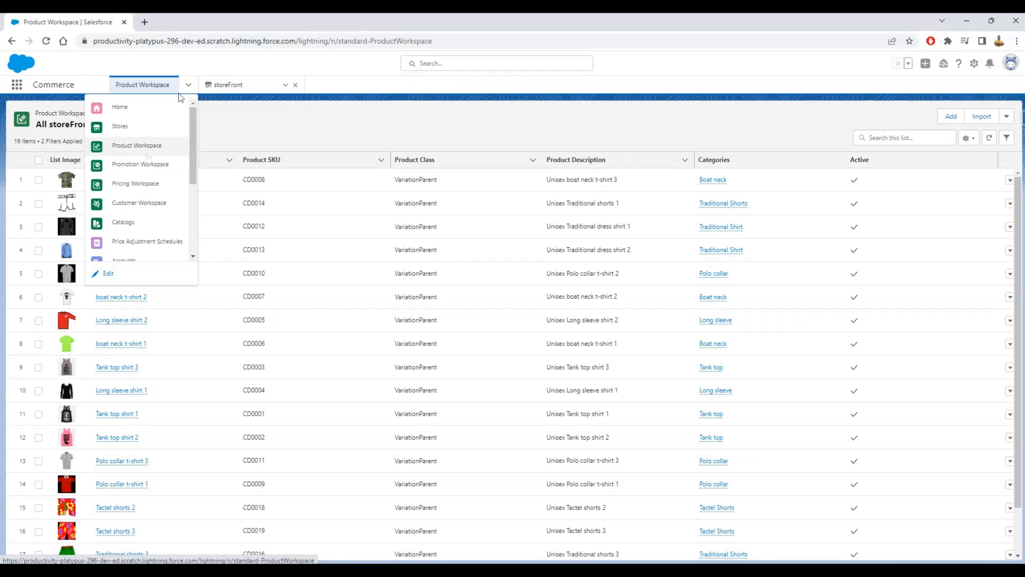
scroll(148, 158, "down", 3)
left_click(137, 252)
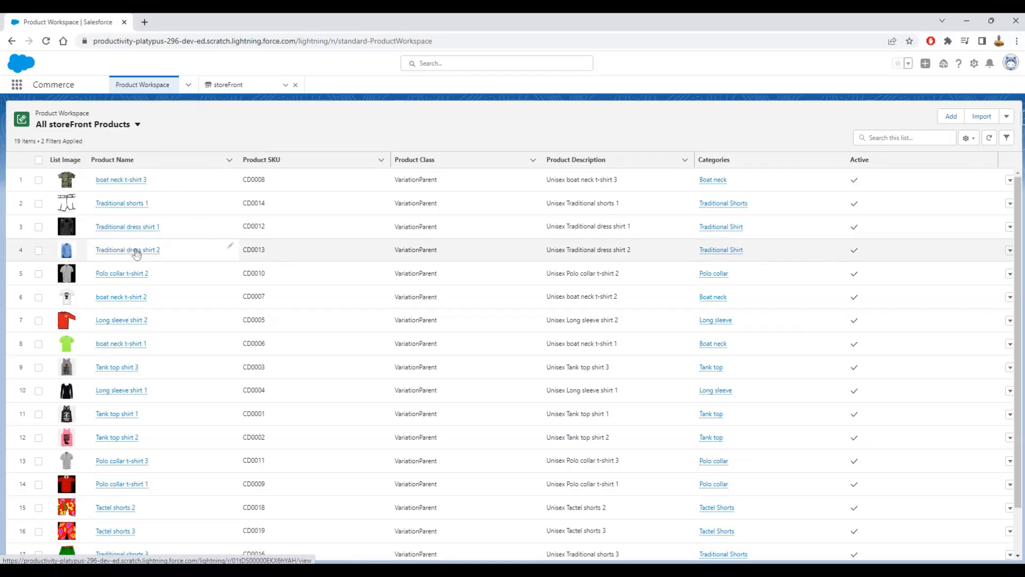
left_click(53, 189)
left_click(55, 209)
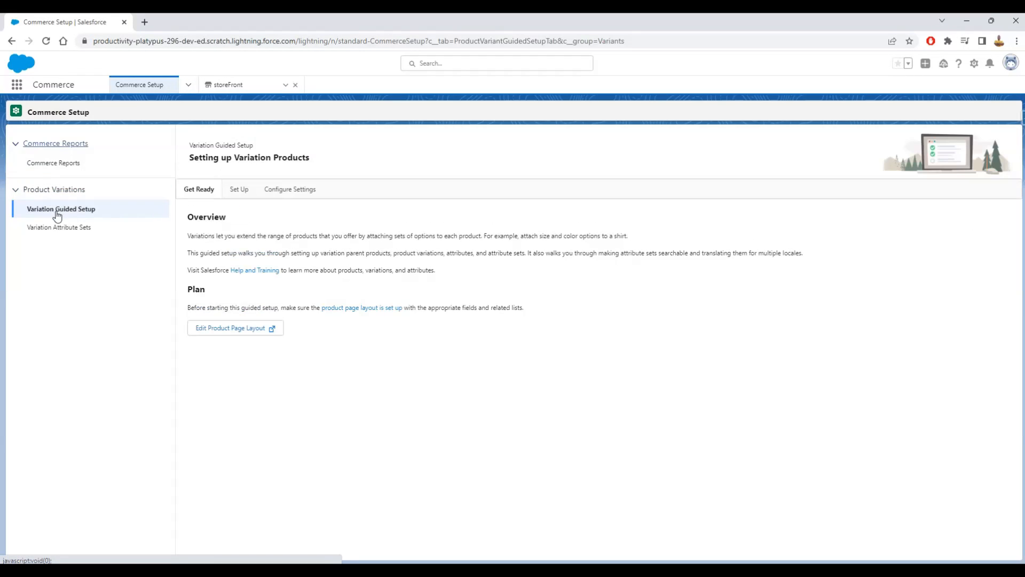
left_click(241, 190)
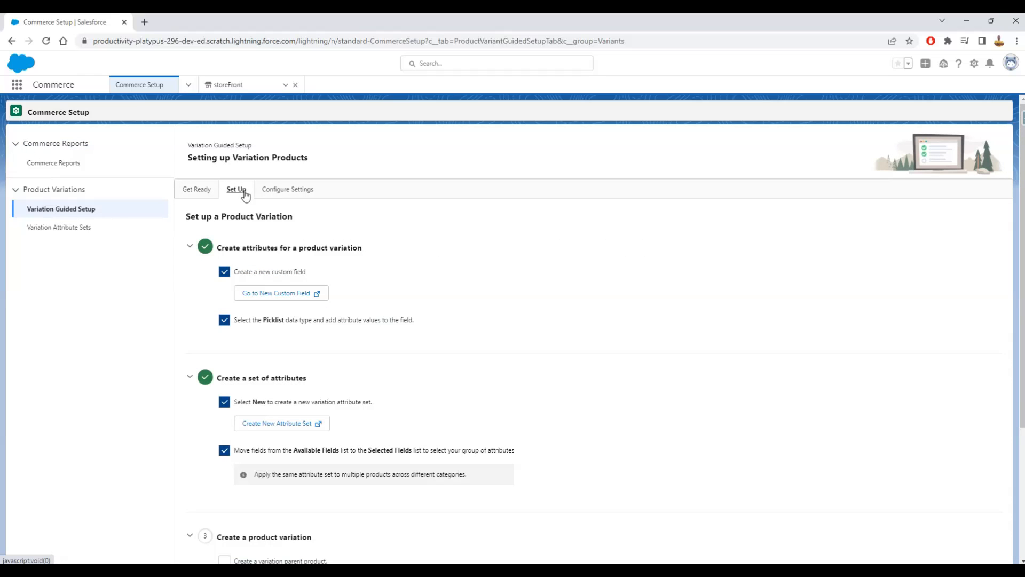
left_click(189, 246)
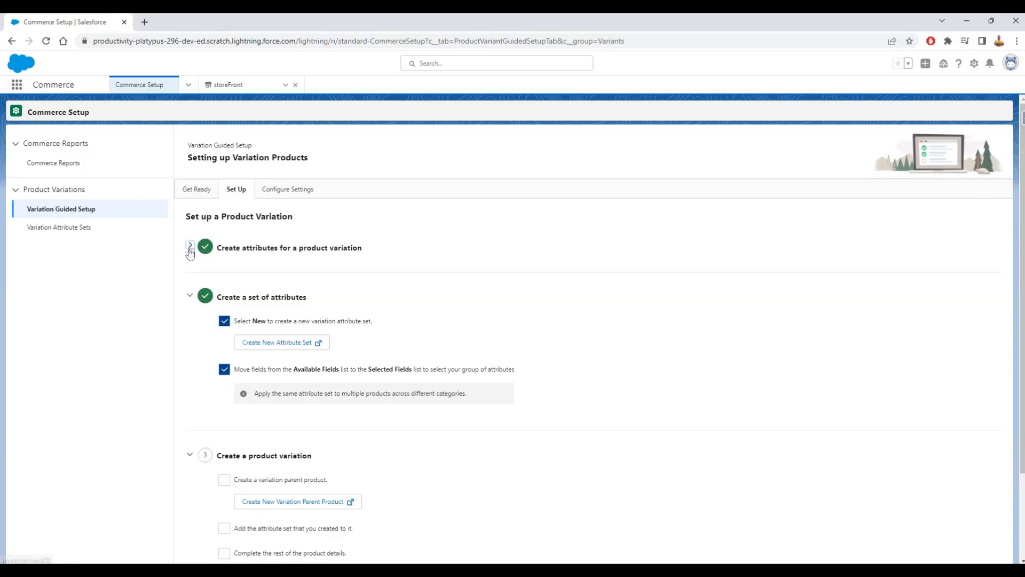
left_click(190, 295)
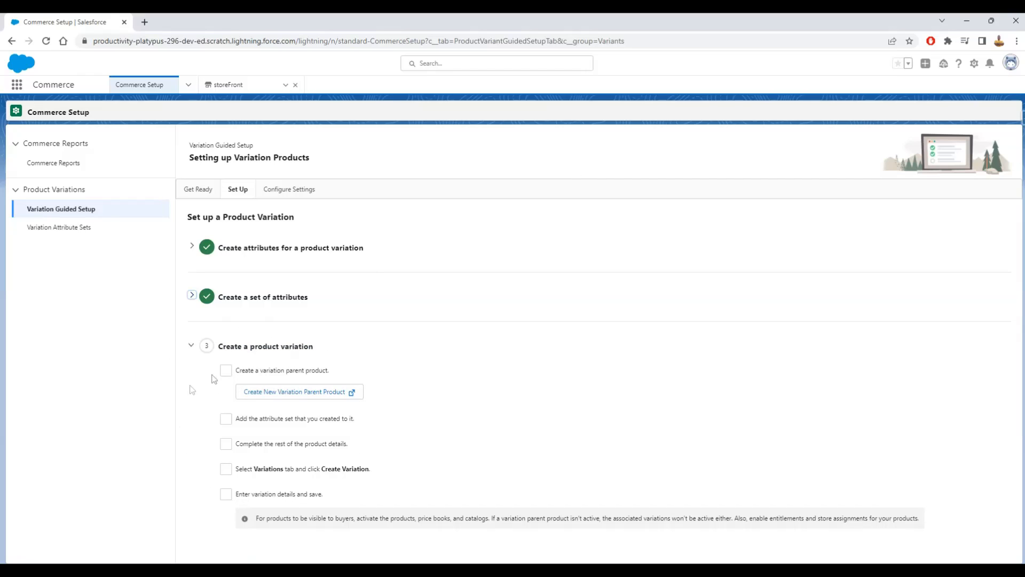
- Mark "Create a variation parent product" as done and open the page for creating a new variation parent product
left_click(225, 370)
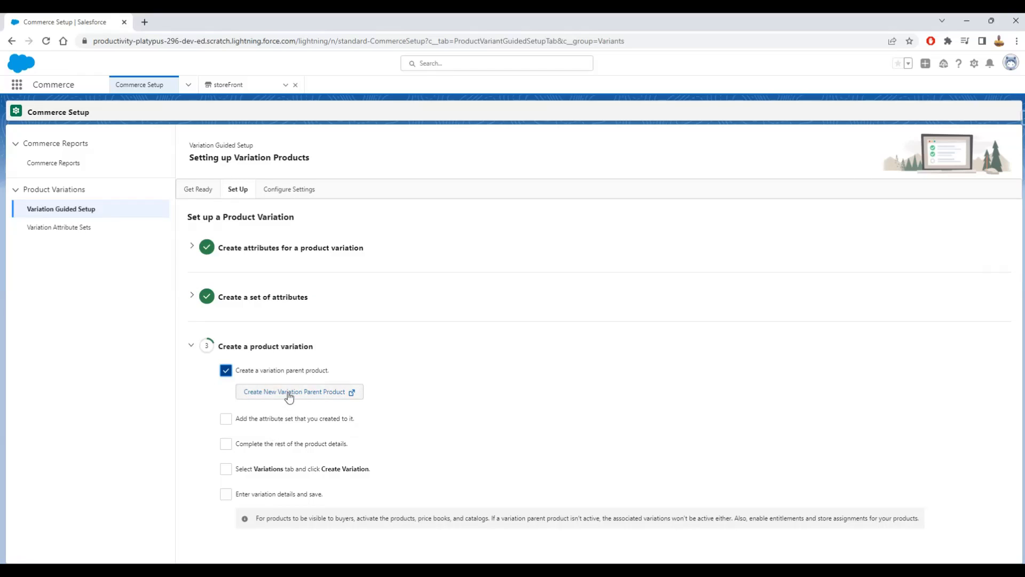
left_click(309, 393)
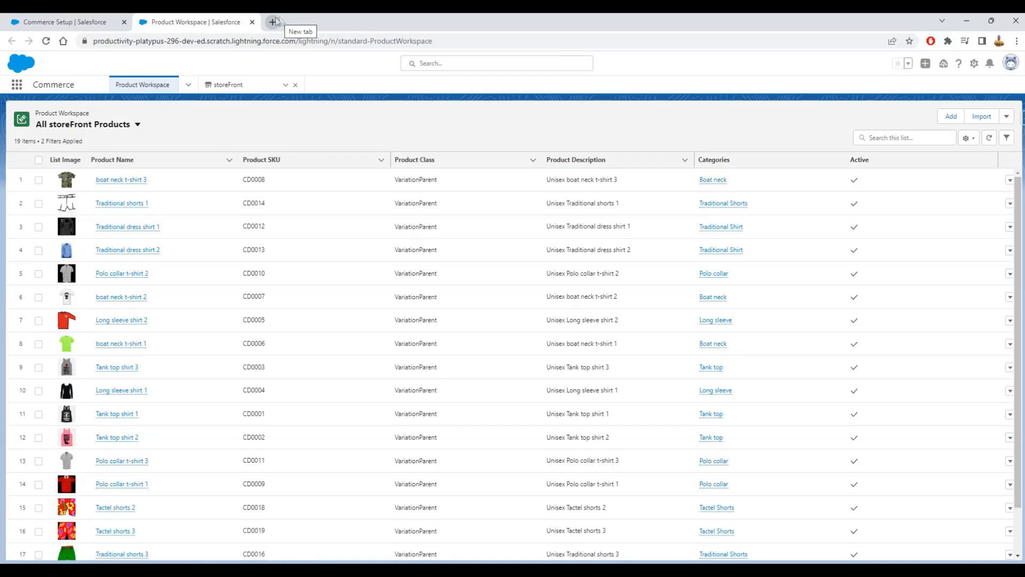
- Close the Product Workspace page, mark the remaining four tasks under "Create a product variation" as done and collapse that section
left_click(252, 22)
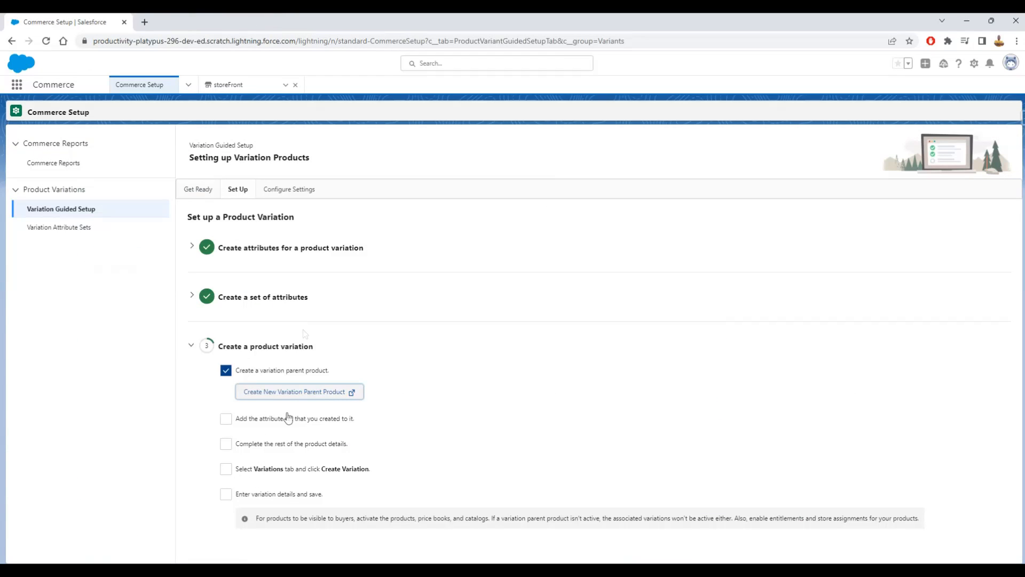
left_click(227, 419)
left_click(228, 444)
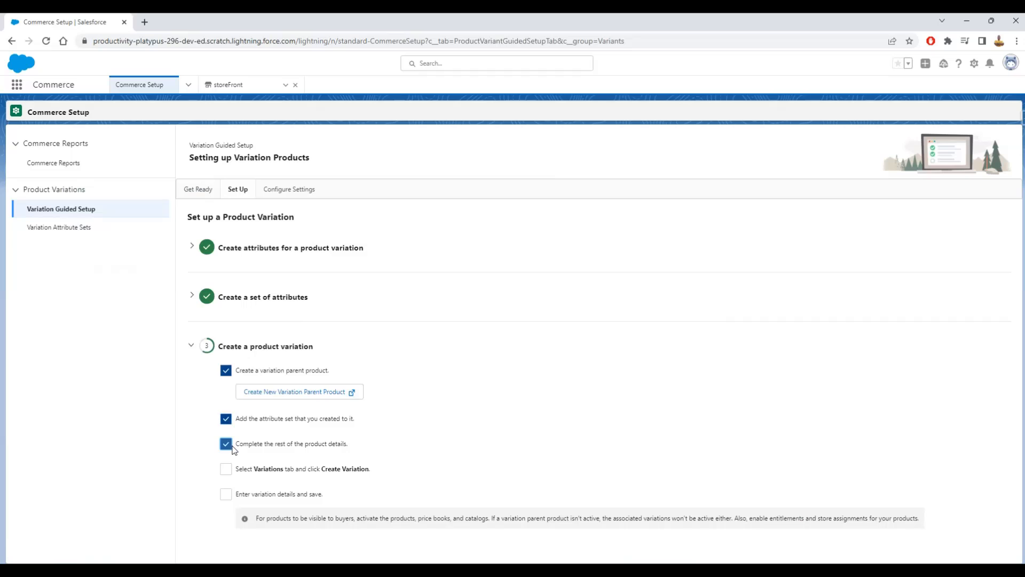
left_click(227, 469)
left_click(226, 495)
left_click(192, 346)
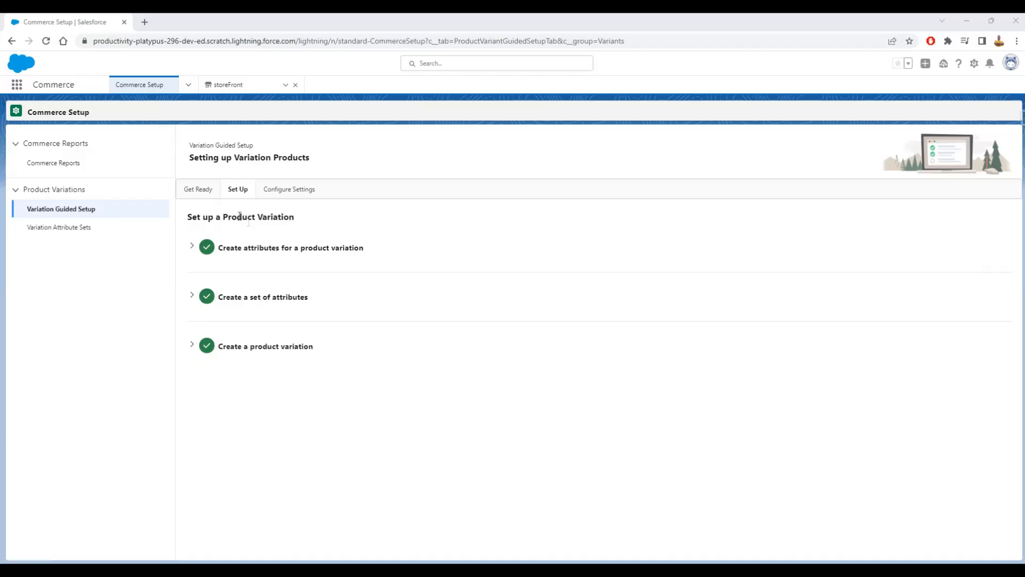
- Open the stores list from the Configure Settings stage of the guided setup and mark "Select your store" as done
left_click(274, 190)
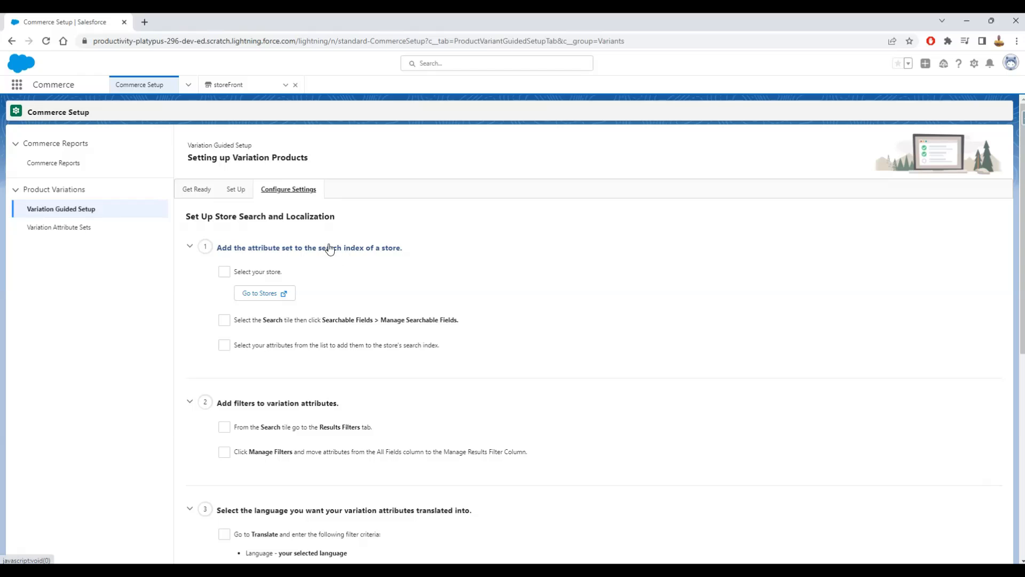
scroll(328, 248, "down", 2)
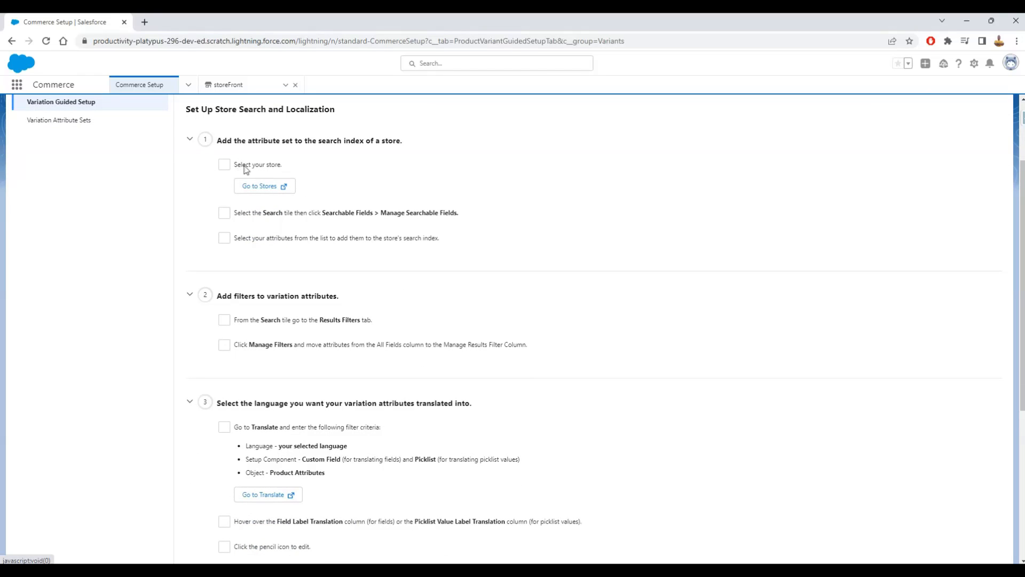
left_click(266, 188)
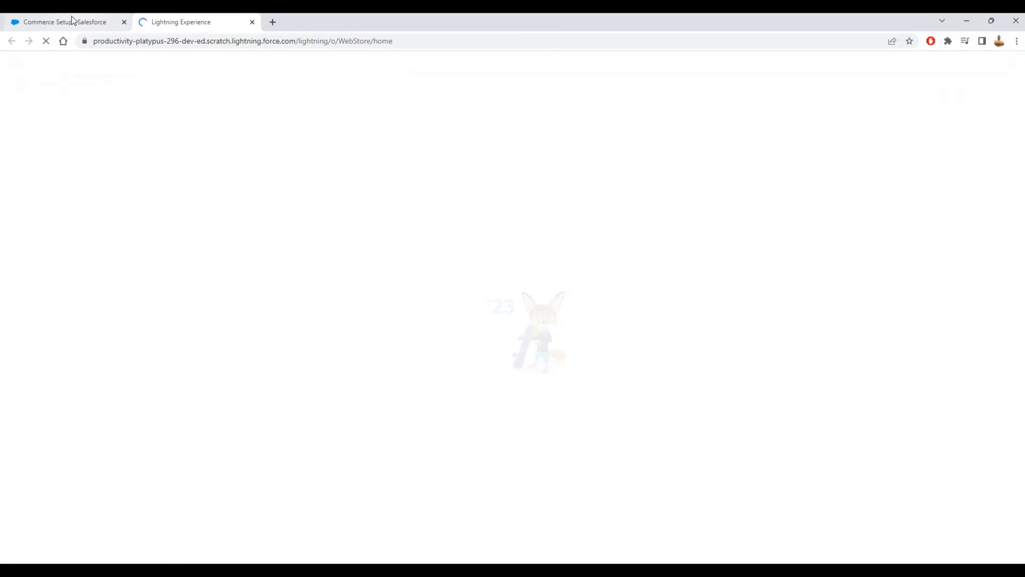
left_click(71, 21)
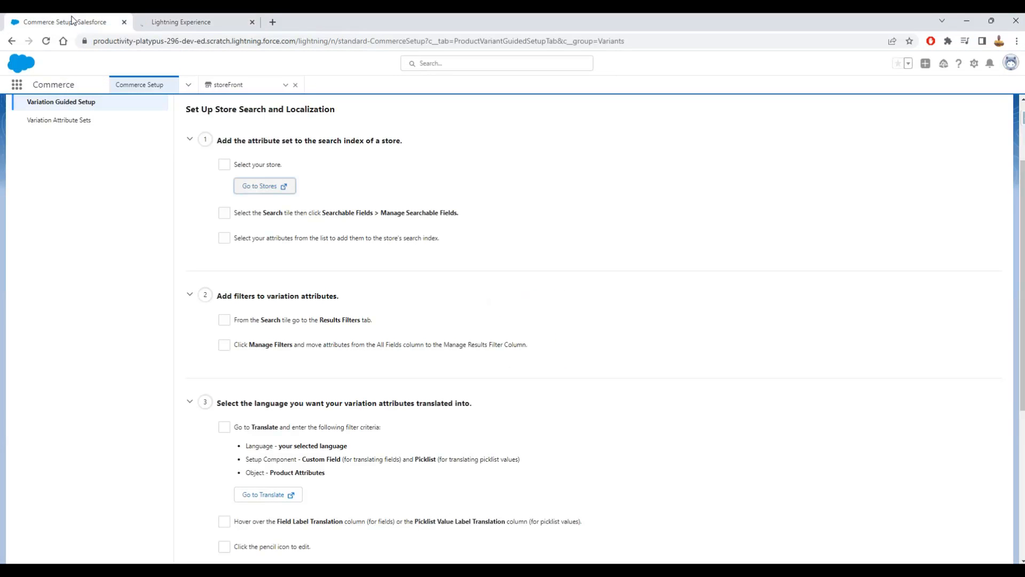
left_click(224, 165)
- Open the Search settings of the storeFront store from the stores list
left_click(182, 22)
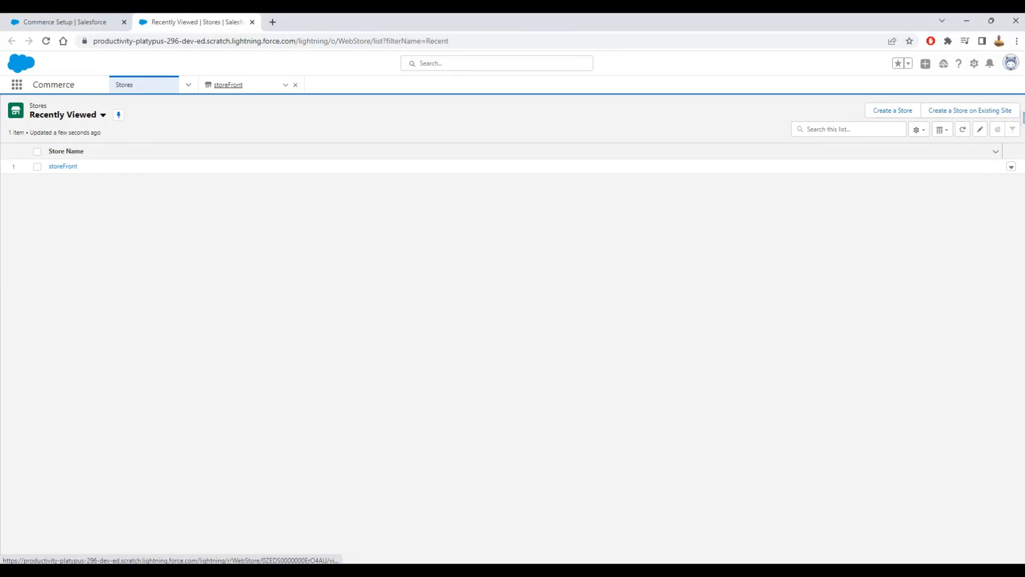
left_click(63, 166)
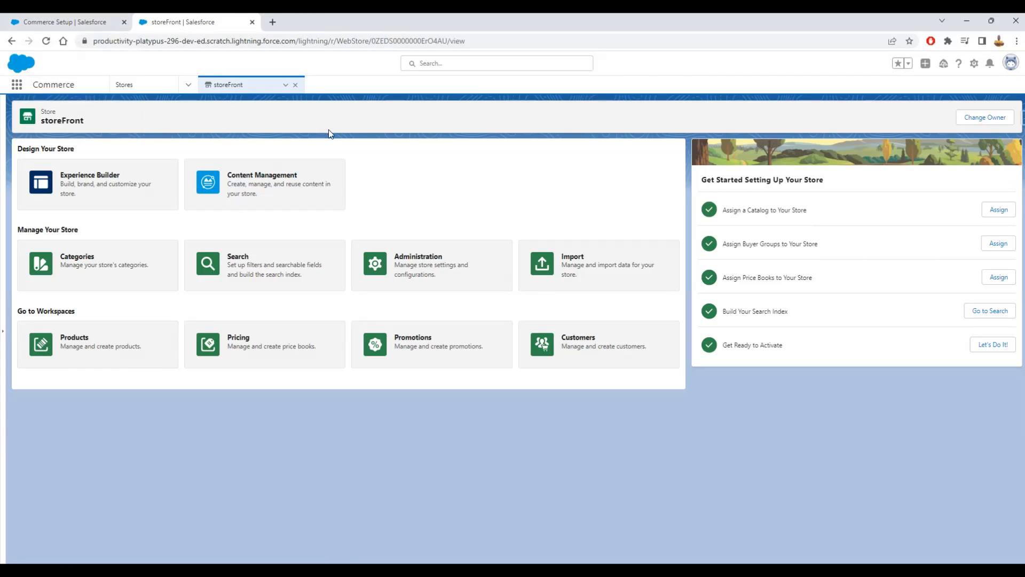
left_click(254, 267)
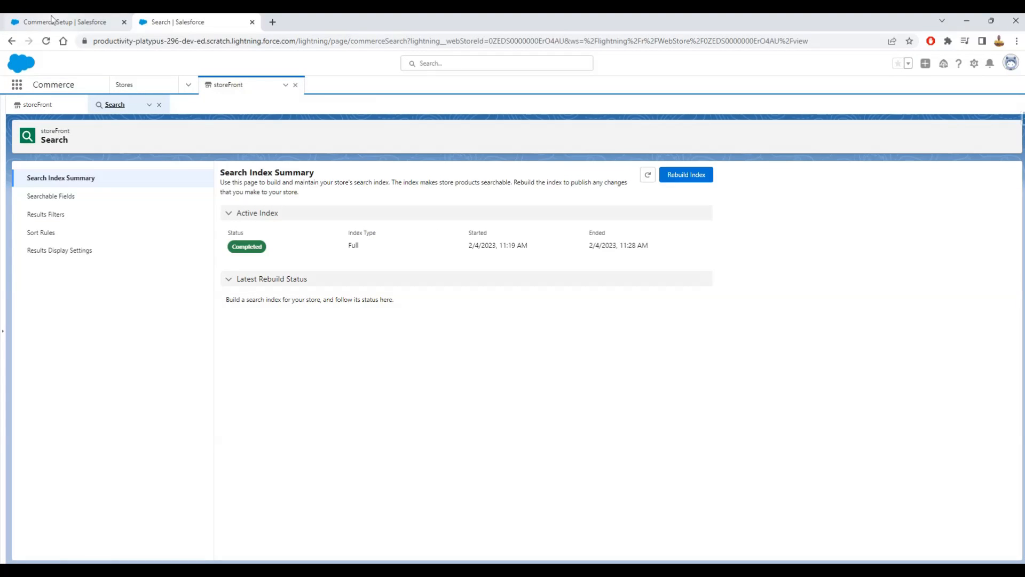
- Add the variation attributes Color, Size and Wearing Style to the store's searchable fields and save
left_click(55, 197)
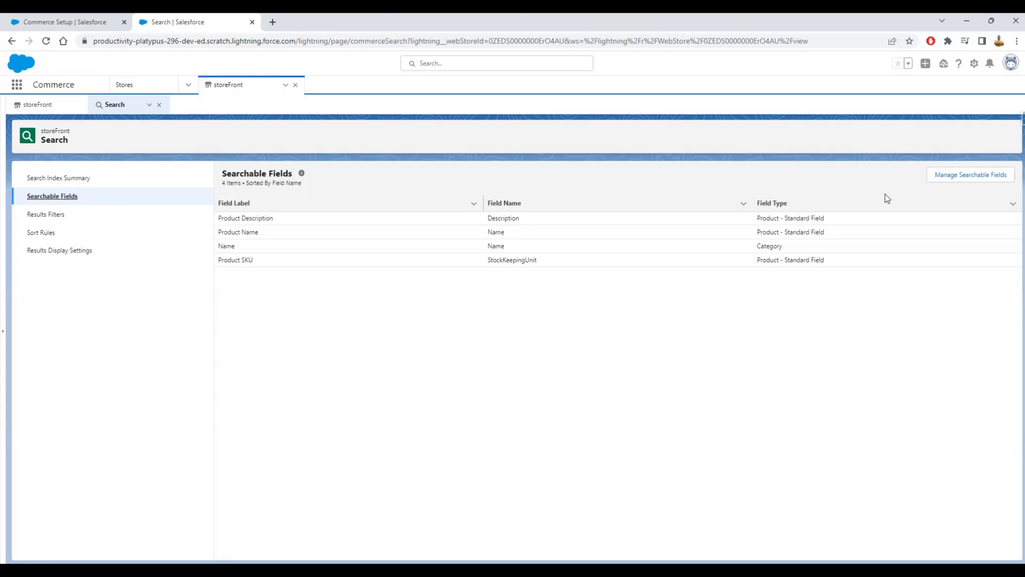
left_click(946, 176)
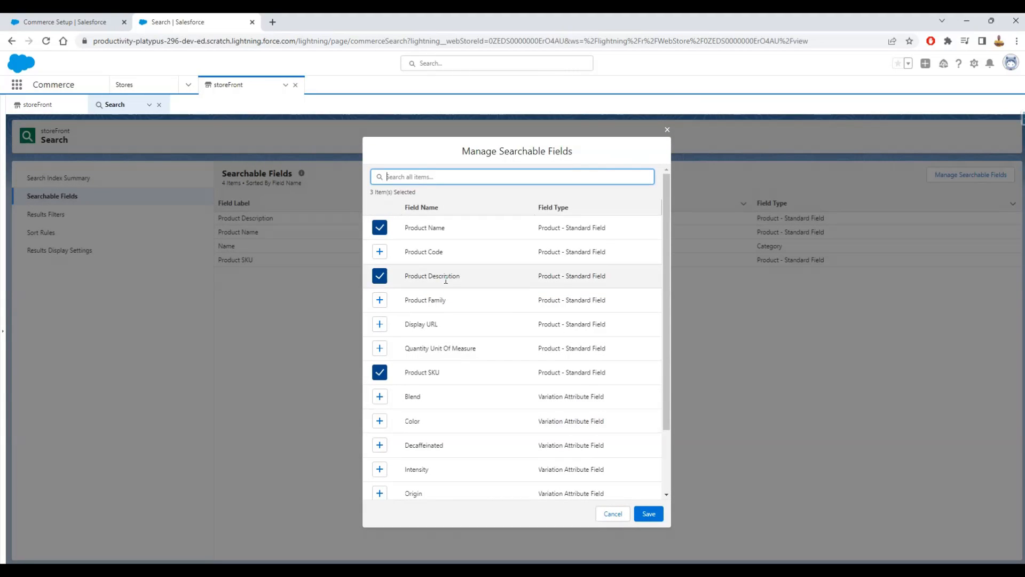
scroll(446, 280, "down", 1)
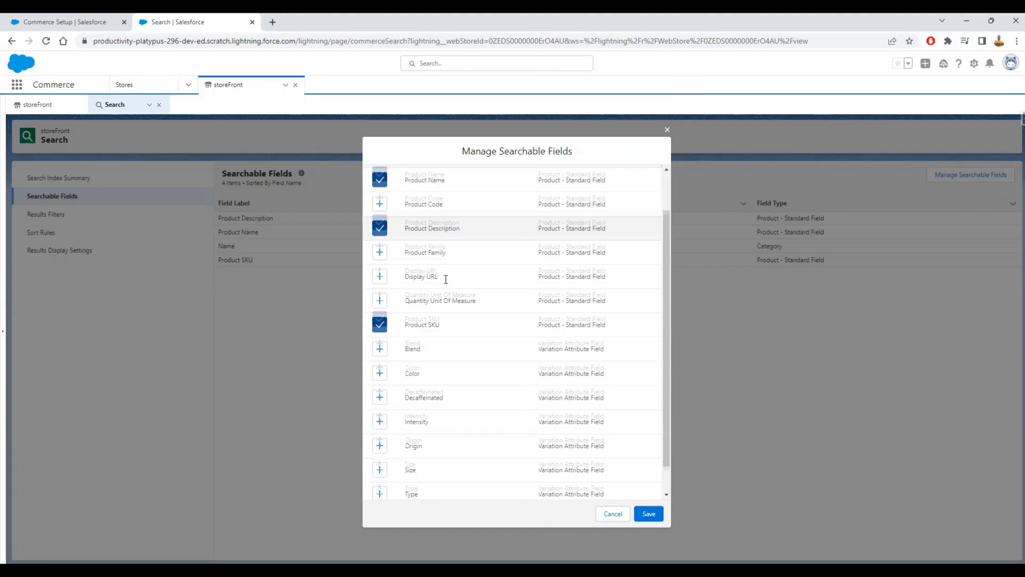
left_click(379, 367)
scroll(517, 350, "down", 1)
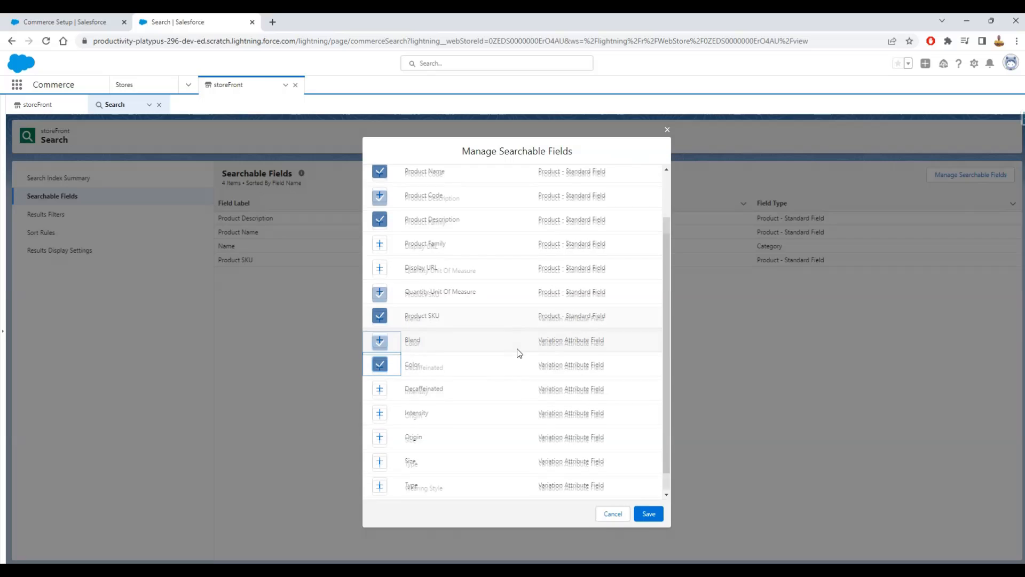
left_click(380, 439)
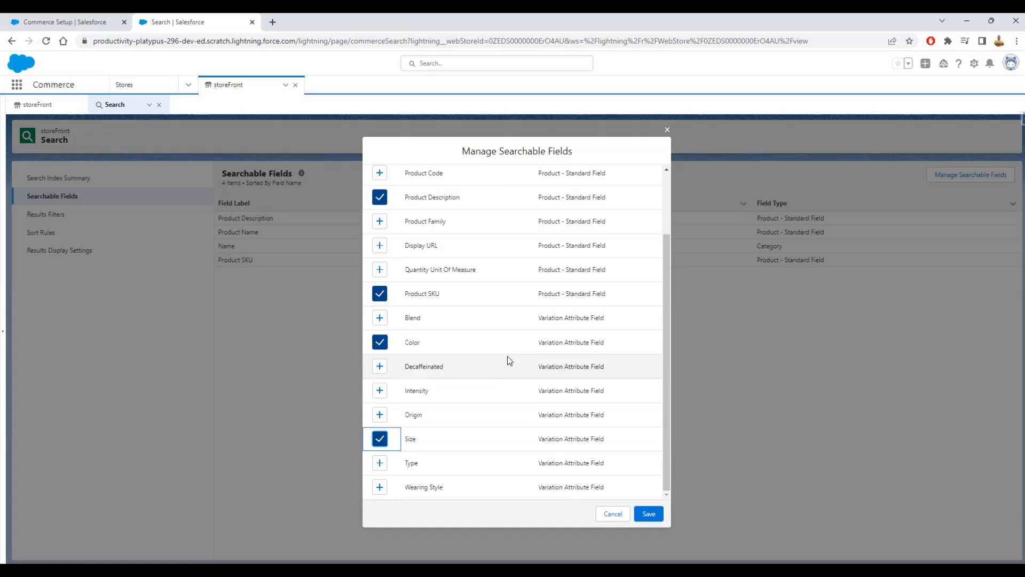
left_click(379, 488)
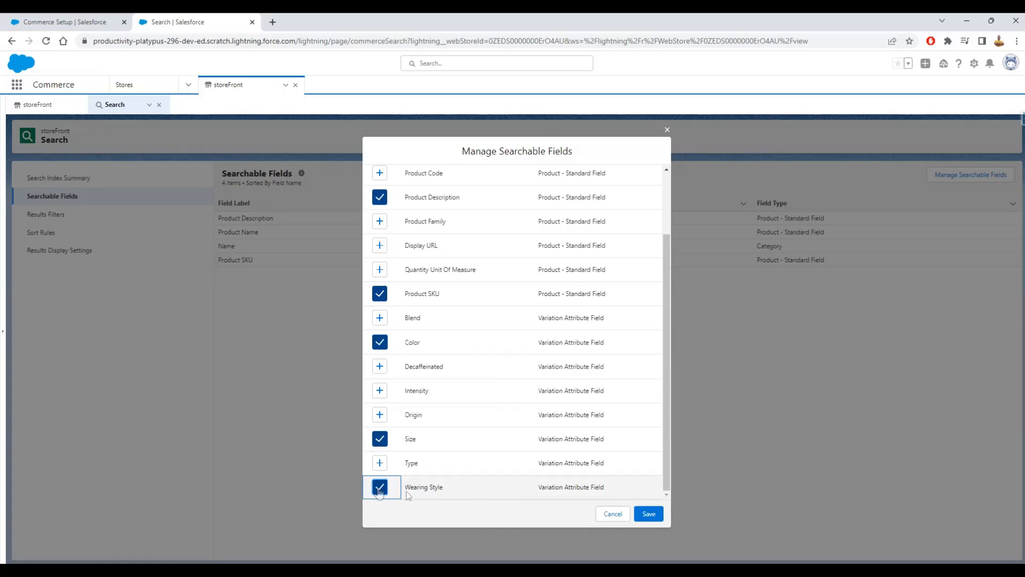
left_click(648, 514)
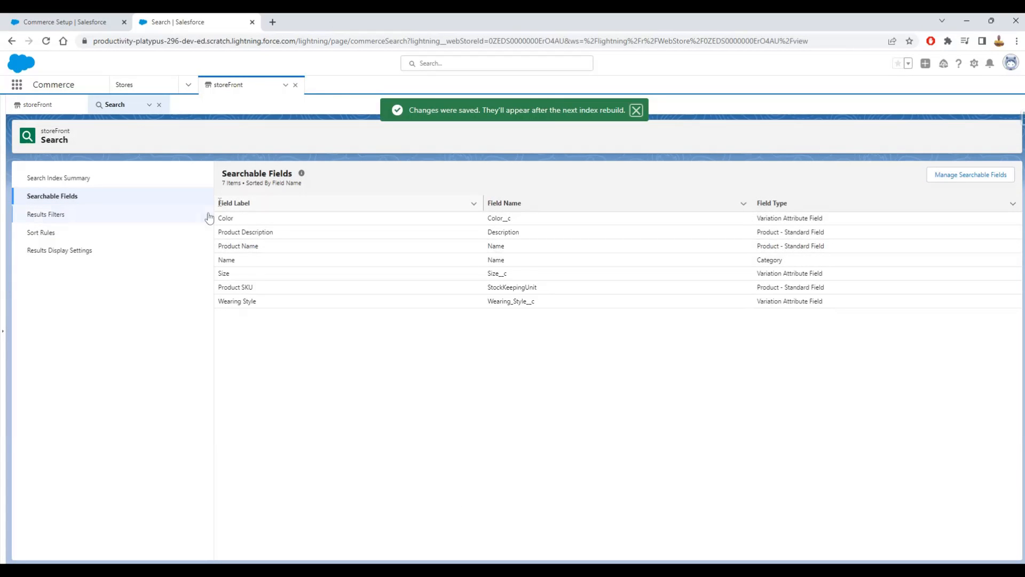
- Try to add Color, Size and Wearing Style as results filters, save, and recheck the Results Filters list
left_click(53, 217)
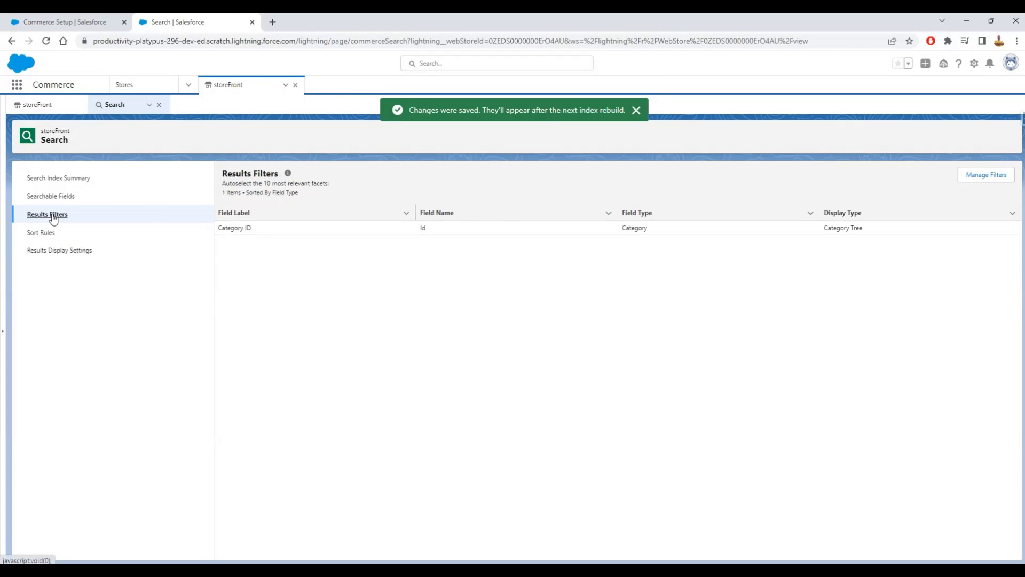
left_click(976, 175)
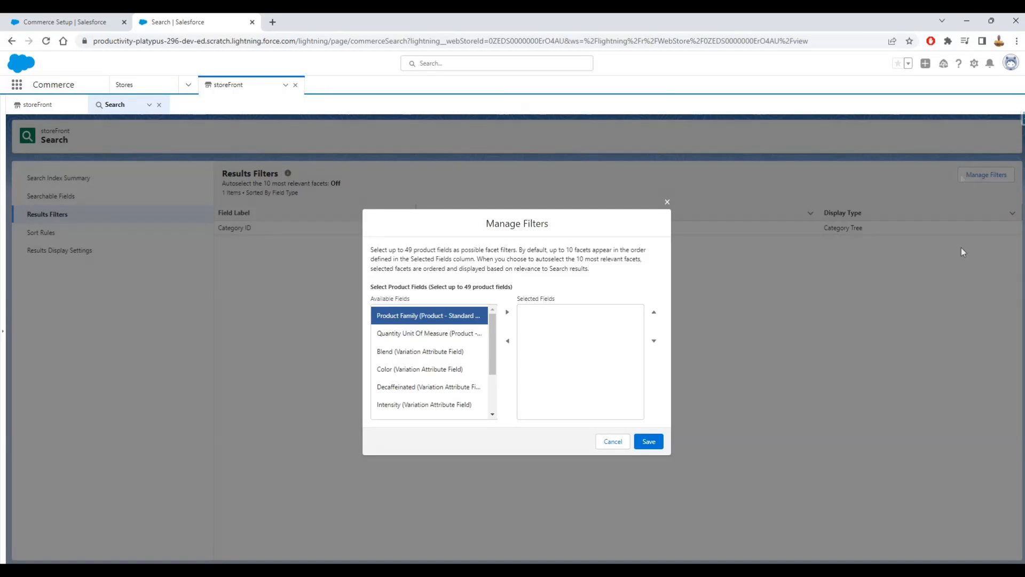
left_click(410, 371)
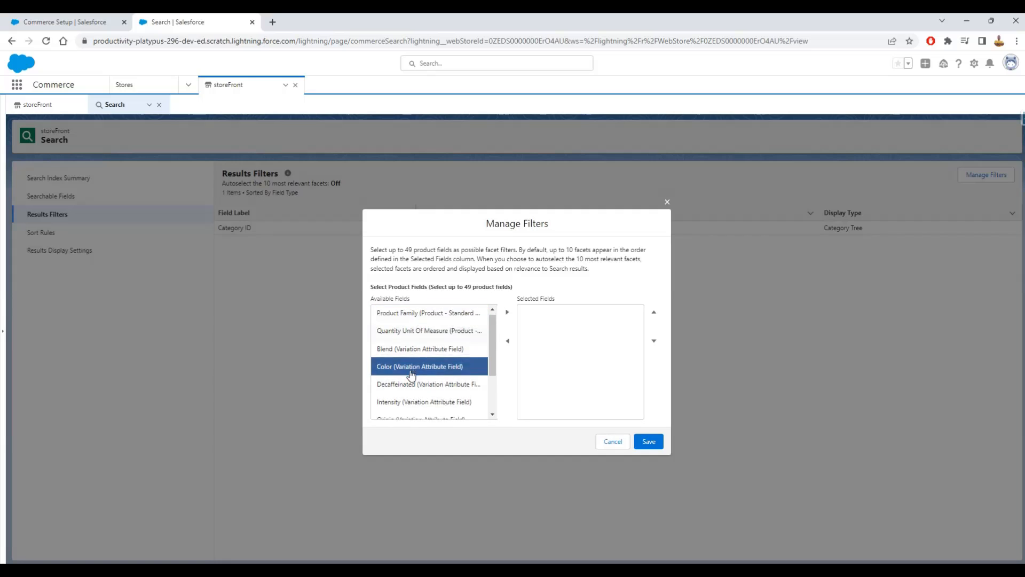
scroll(410, 374, "down", 2)
left_click(412, 373)
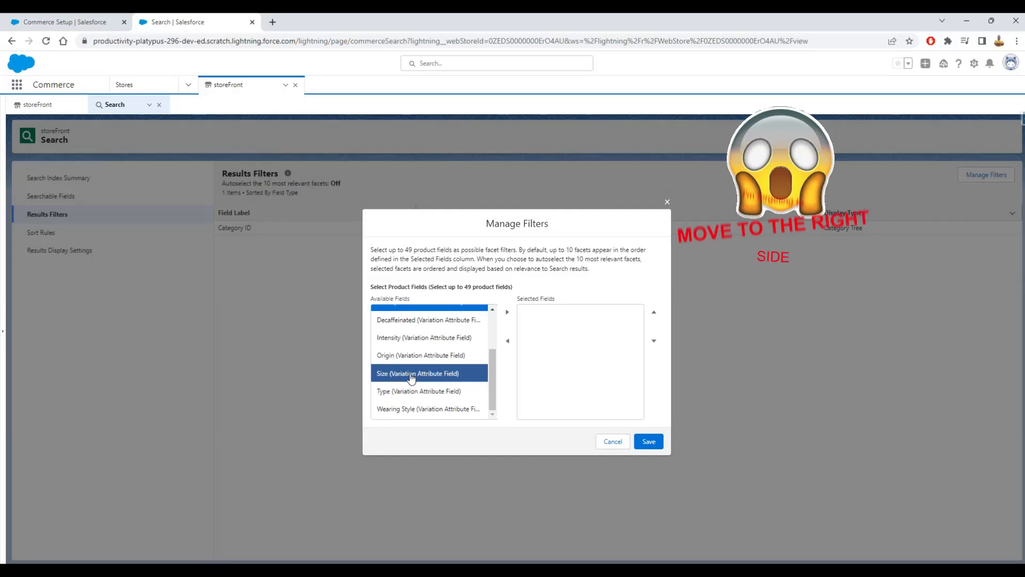
left_click(412, 408, "ctrl")
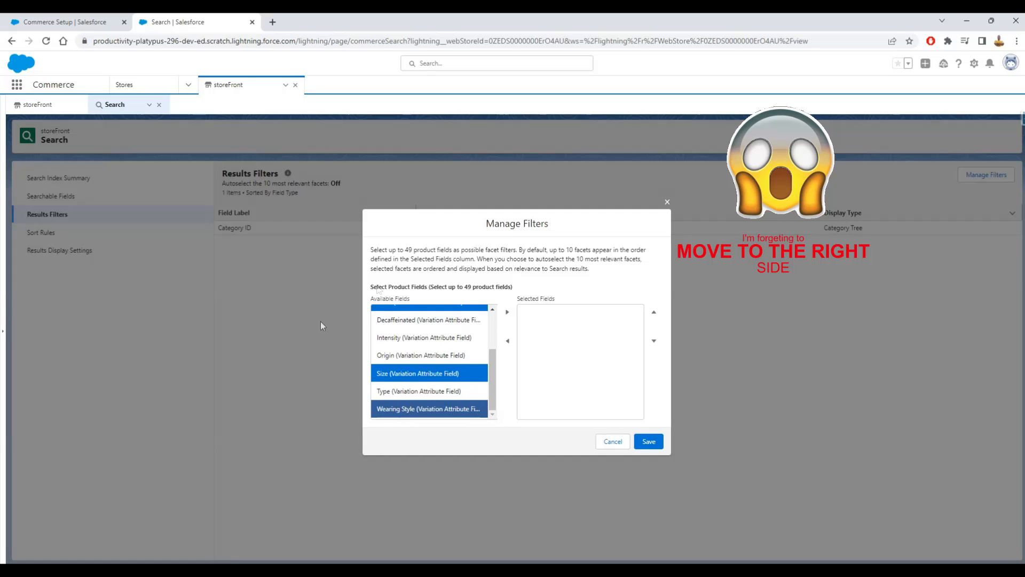
left_click(652, 443)
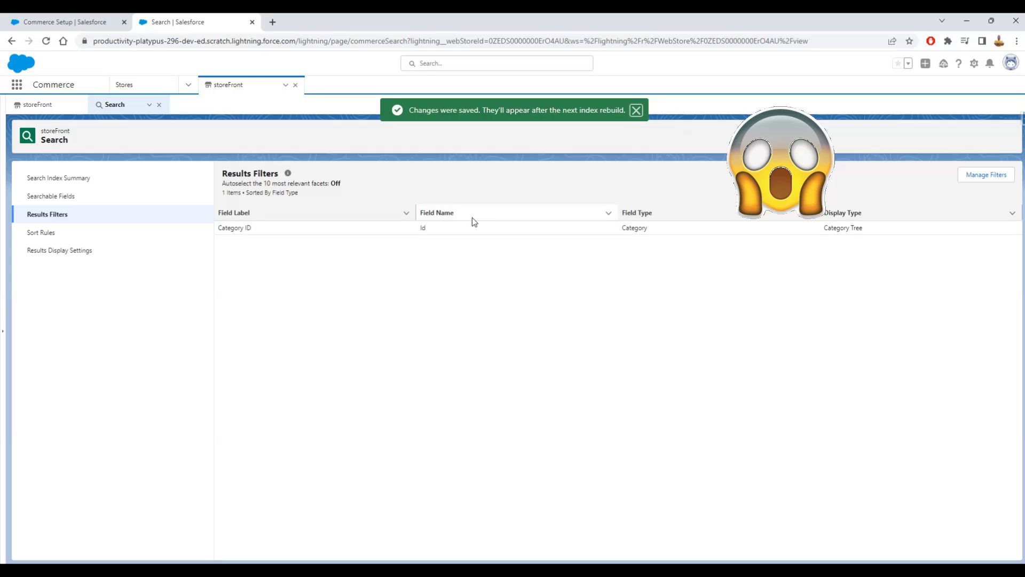
left_click(644, 107)
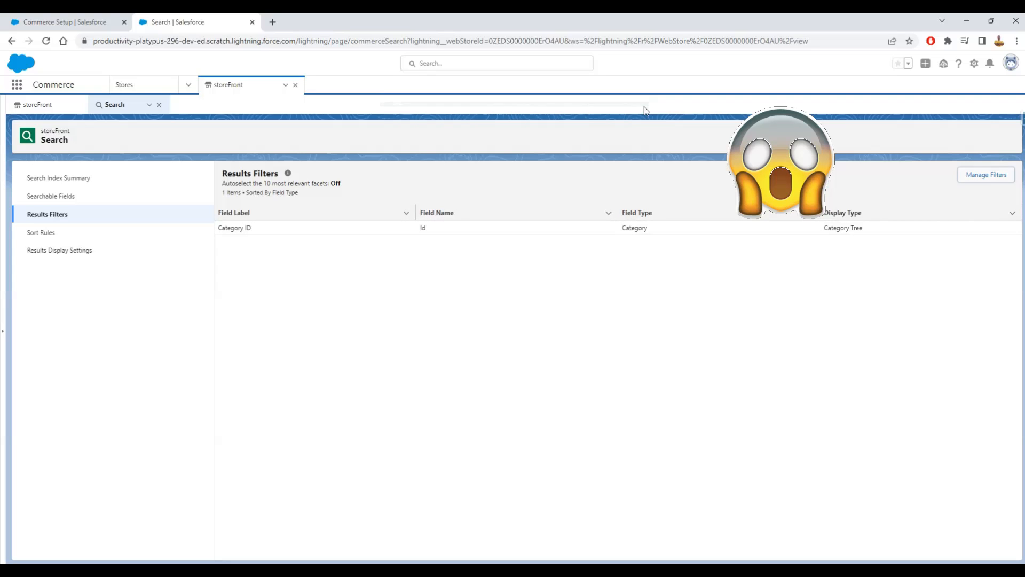
left_click(37, 232)
left_click(43, 216)
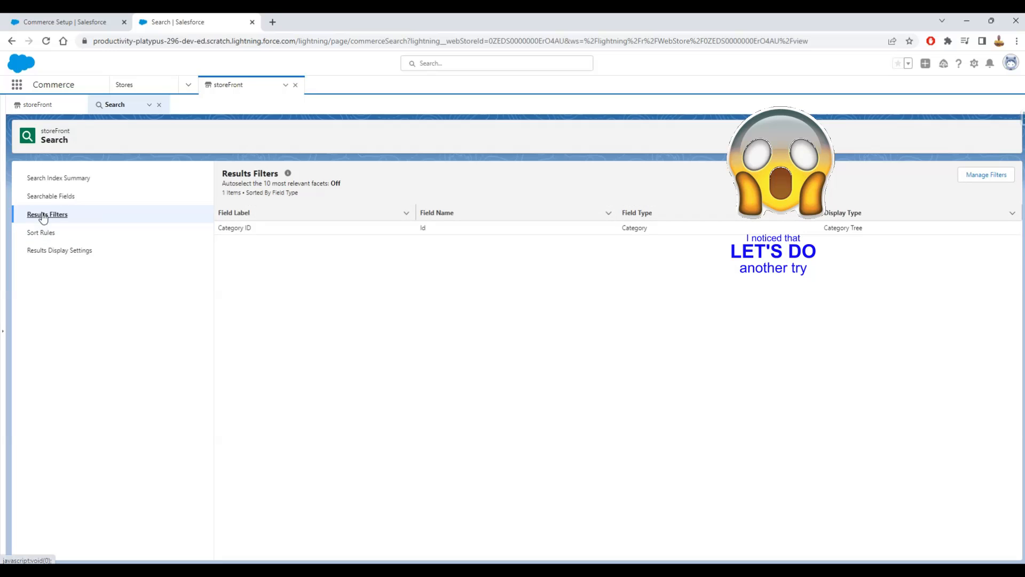
- Move Size, Wearing Style and Color into the selected fields of the results filters and save
left_click(987, 177)
scroll(435, 338, "down", 2)
left_click(423, 373)
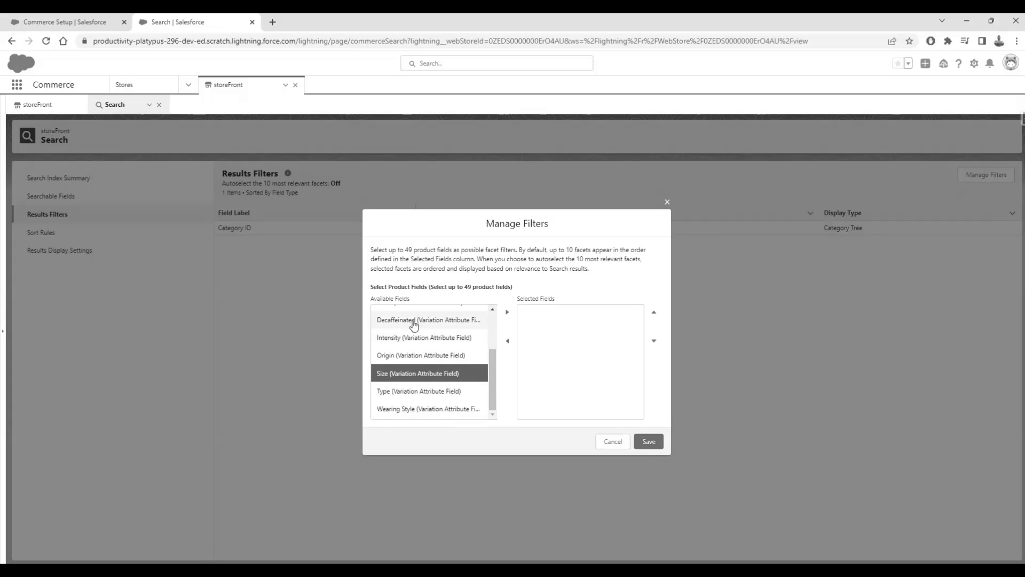
scroll(435, 379, "up", 1)
left_click(435, 356, "ctrl")
left_click(507, 313)
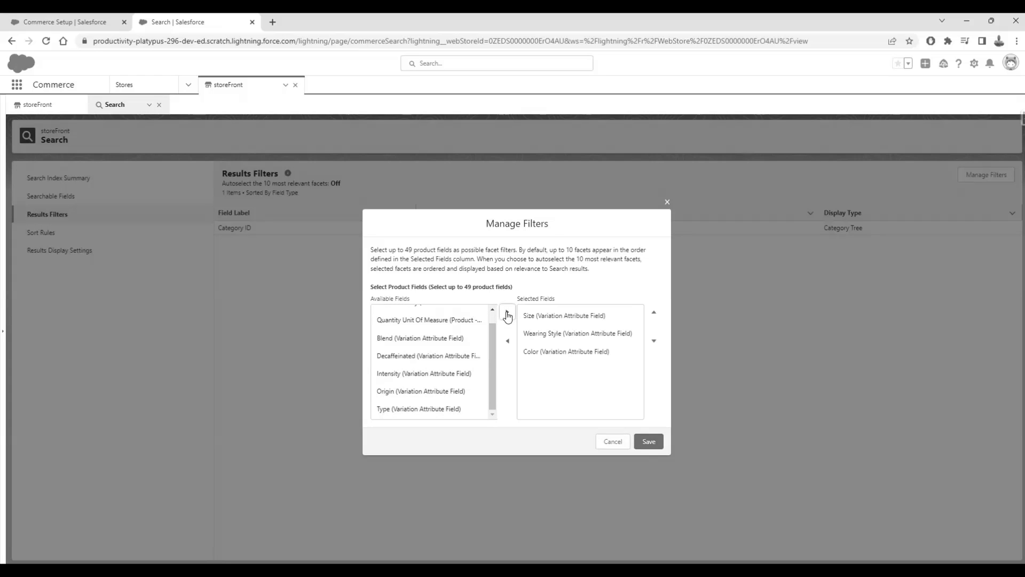
left_click(652, 442)
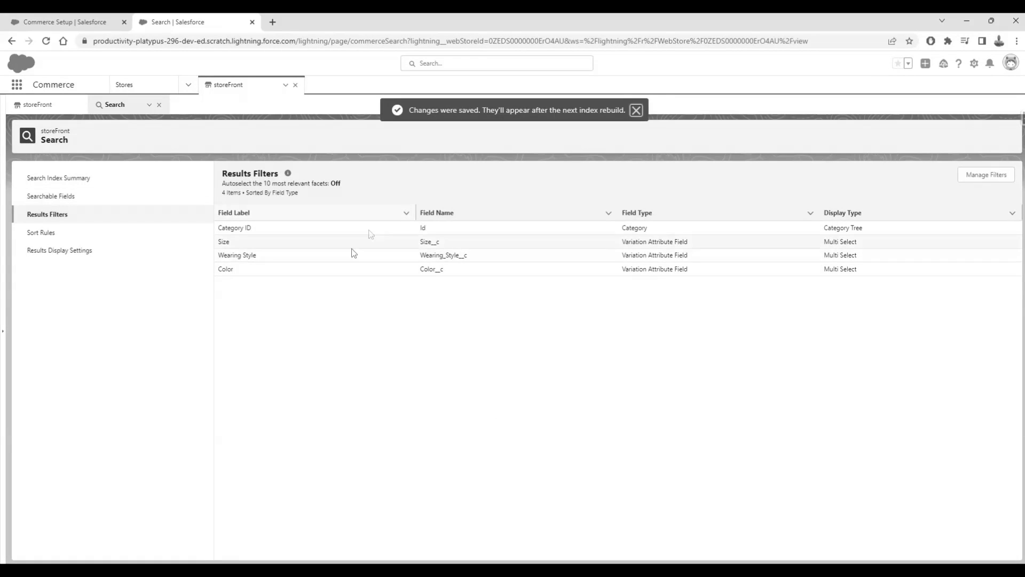
- View the sort rules, then set Results per Page to 8 in the Results Display Settings and save
left_click(47, 235)
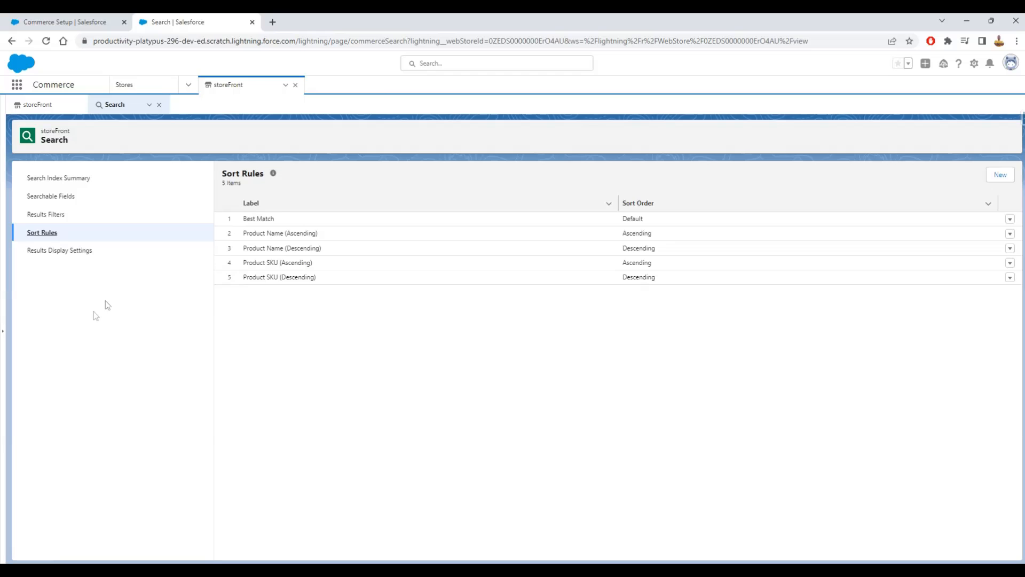
left_click(64, 251)
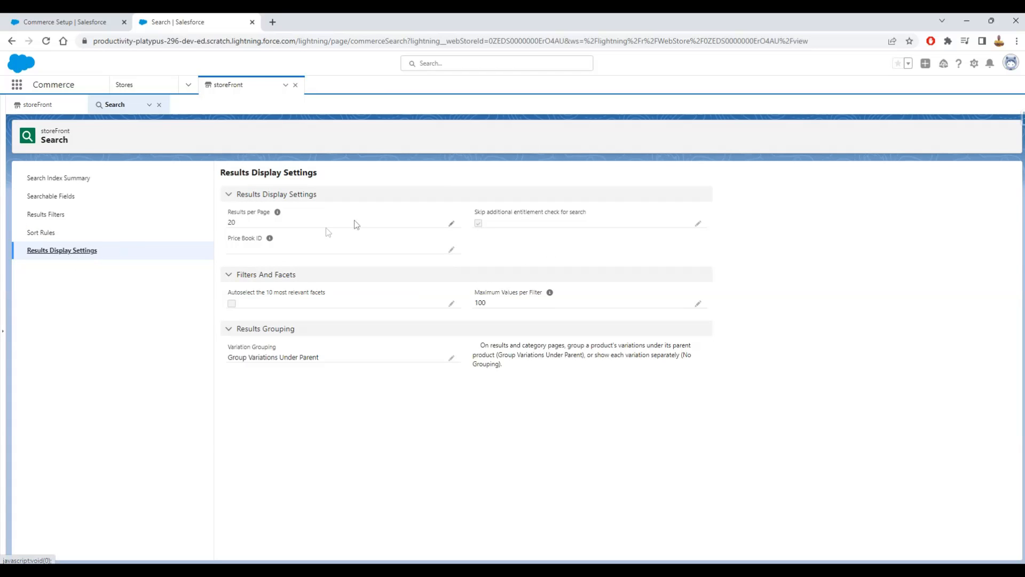
left_click(452, 223)
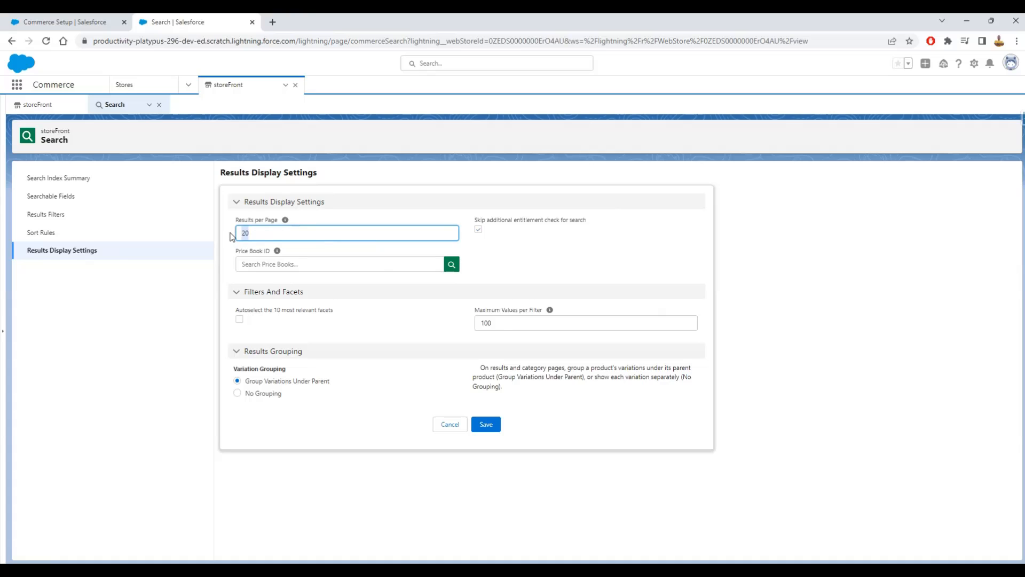
key("Tab")
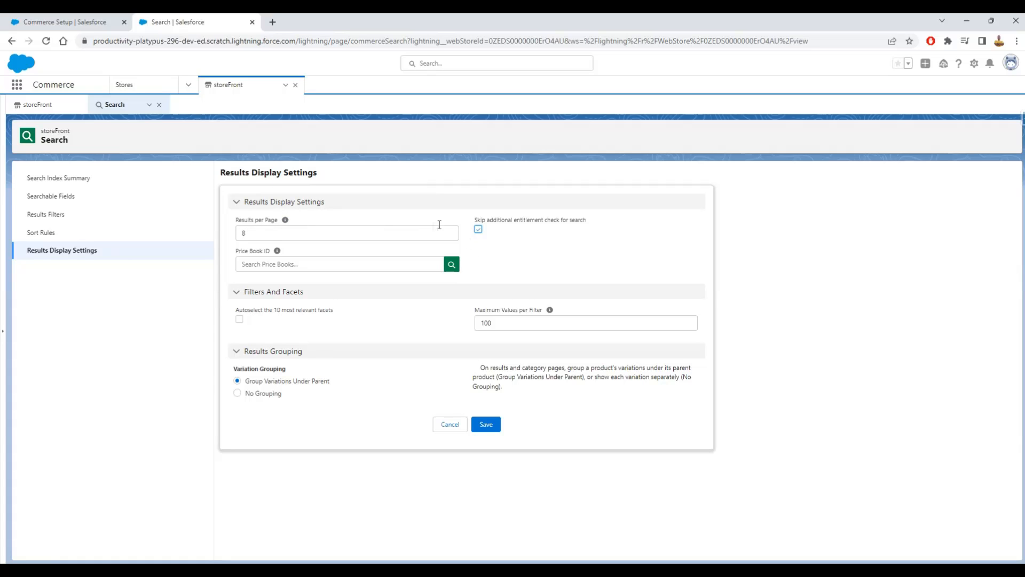
left_click(485, 427)
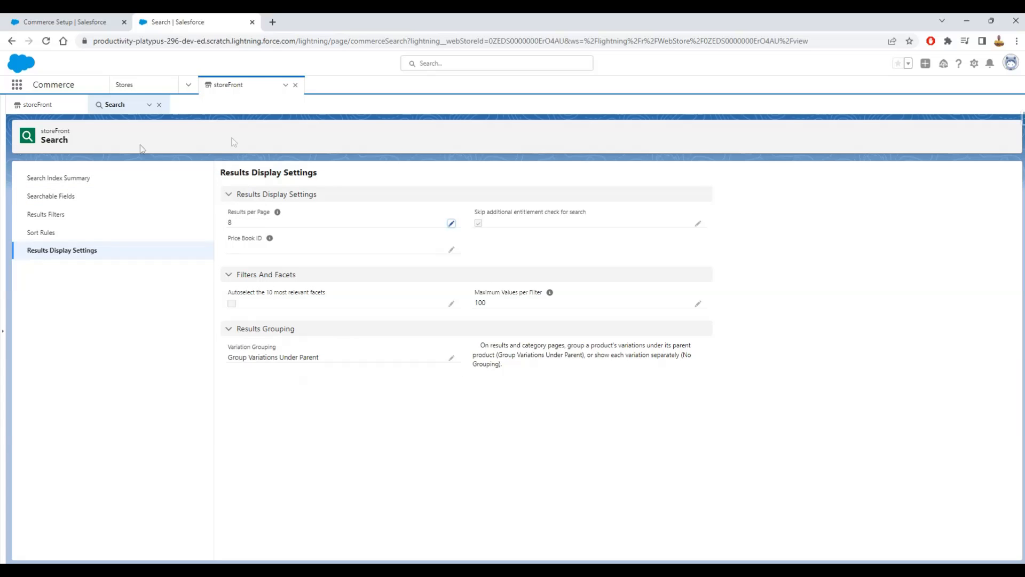
- Start a full rebuild of the store's search index from the Search Index Summary and confirm it
left_click(73, 178)
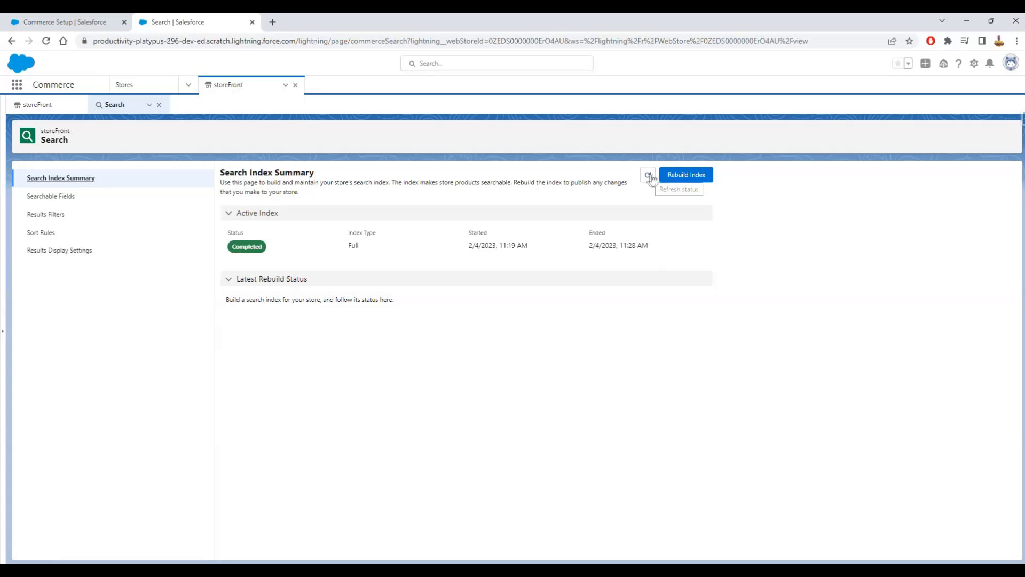
left_click(681, 184)
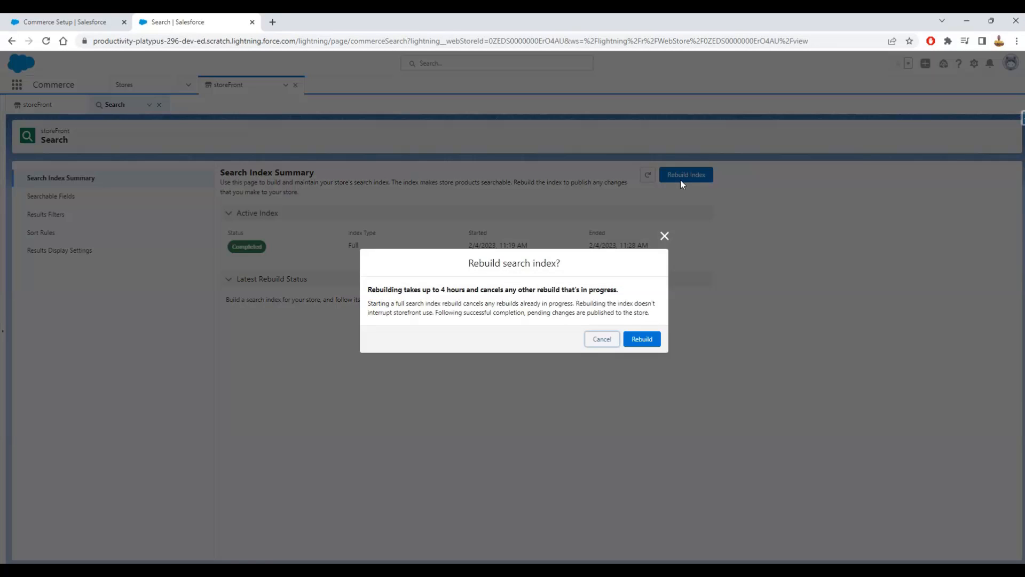
left_click(649, 339)
- In the Variation Guided Setup, mark the remaining search index tasks as done and collapse that section
left_click(65, 22)
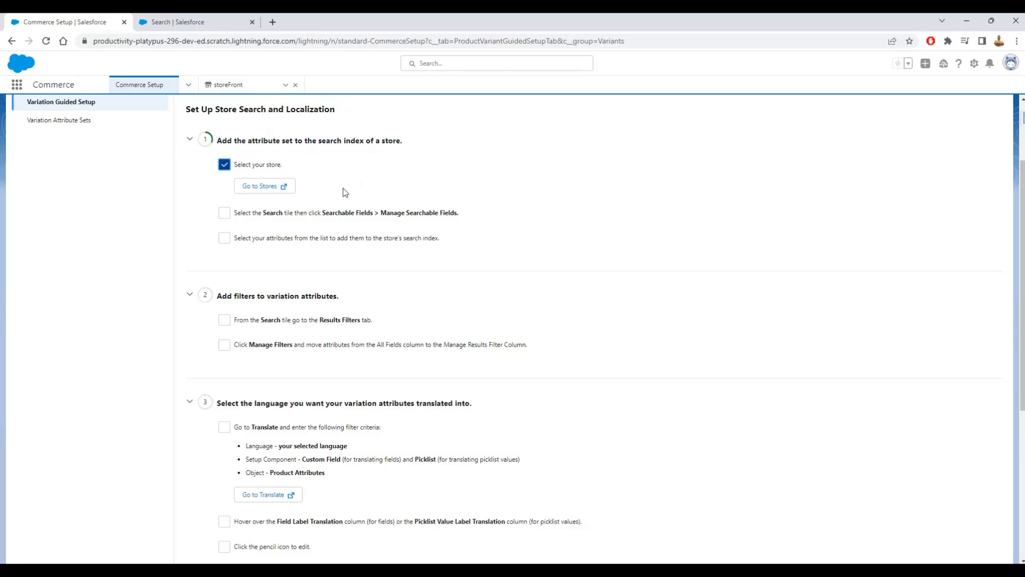
left_click(224, 212)
left_click(224, 237)
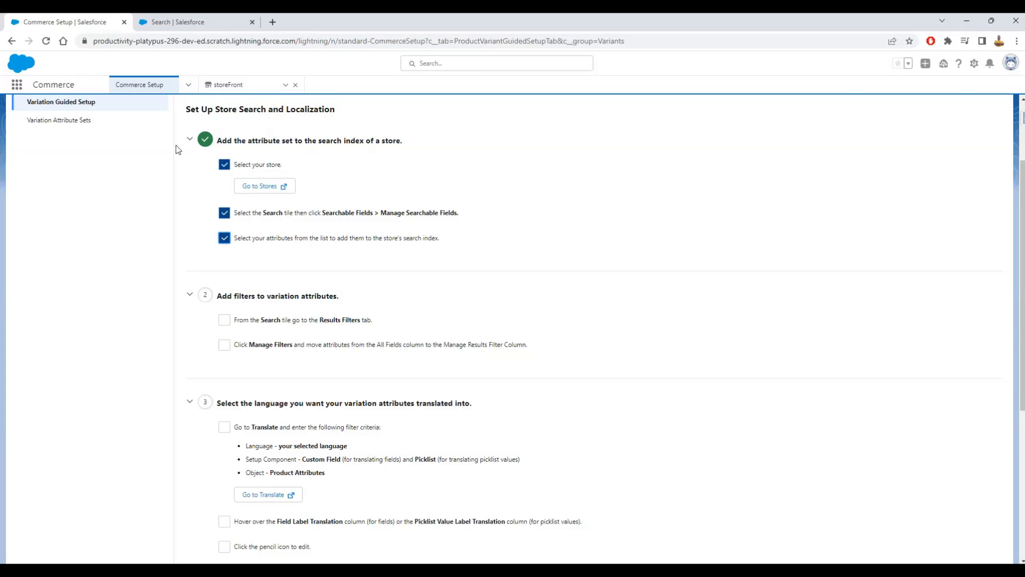
left_click(190, 139)
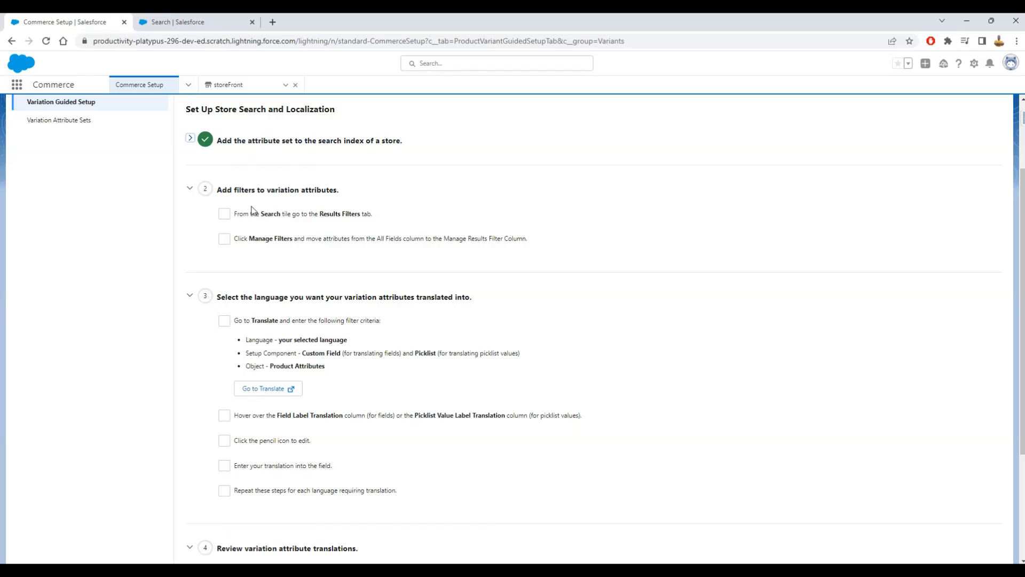
- Mark both tasks for adding filters to variation attributes as done and collapse the filter, language and translation review sections
left_click(224, 214)
left_click(224, 239)
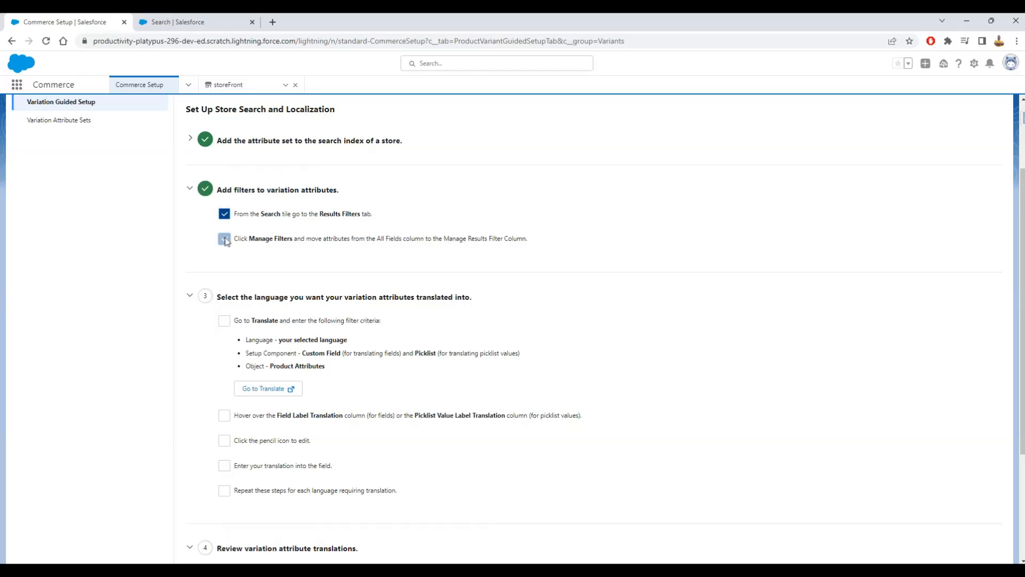
left_click(189, 188)
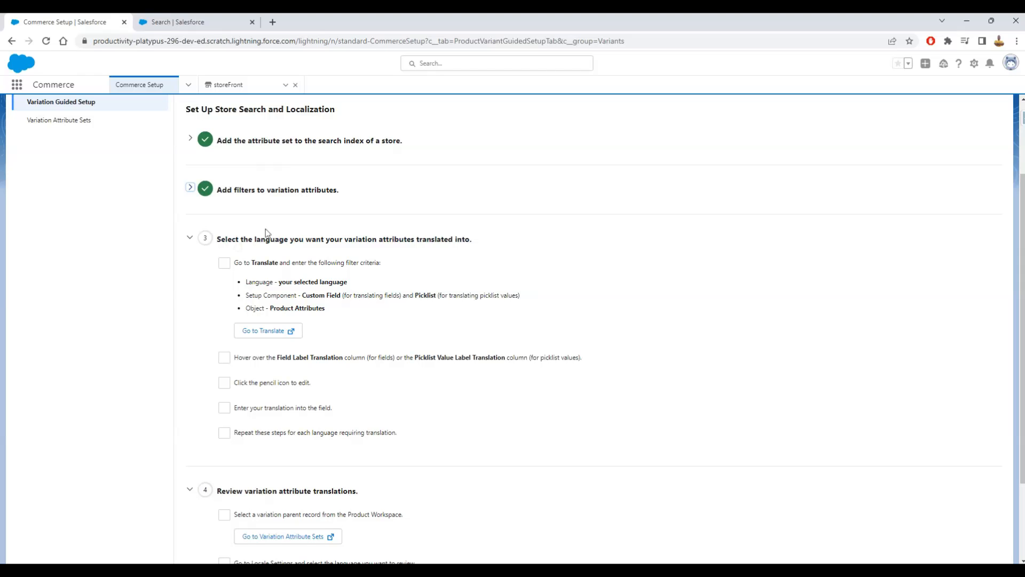
left_click(189, 237)
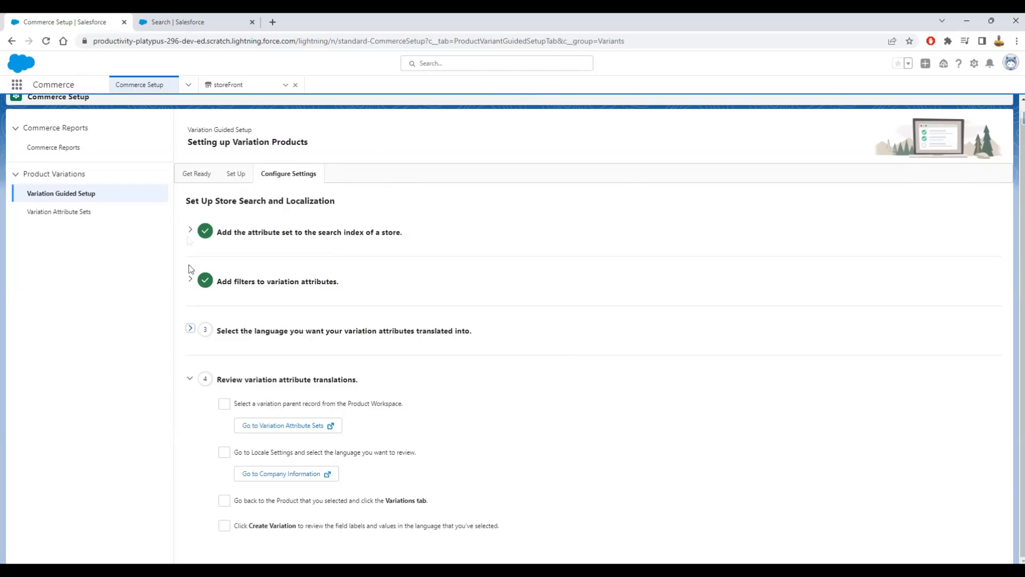
left_click(190, 379)
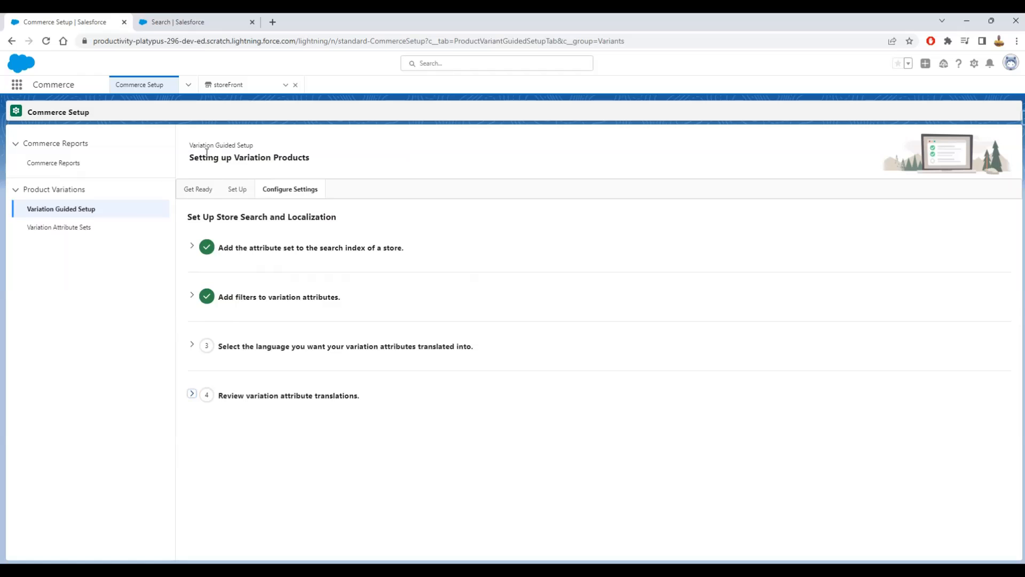
- Return to the storeFront store's Search page and refresh the index rebuild status
left_click(220, 87)
left_click(137, 87)
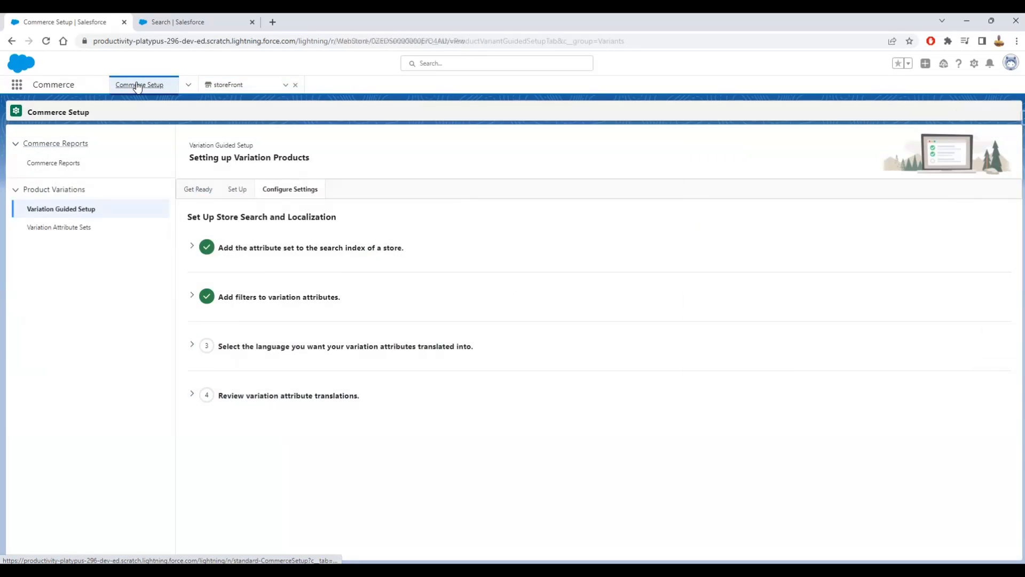
left_click(243, 89)
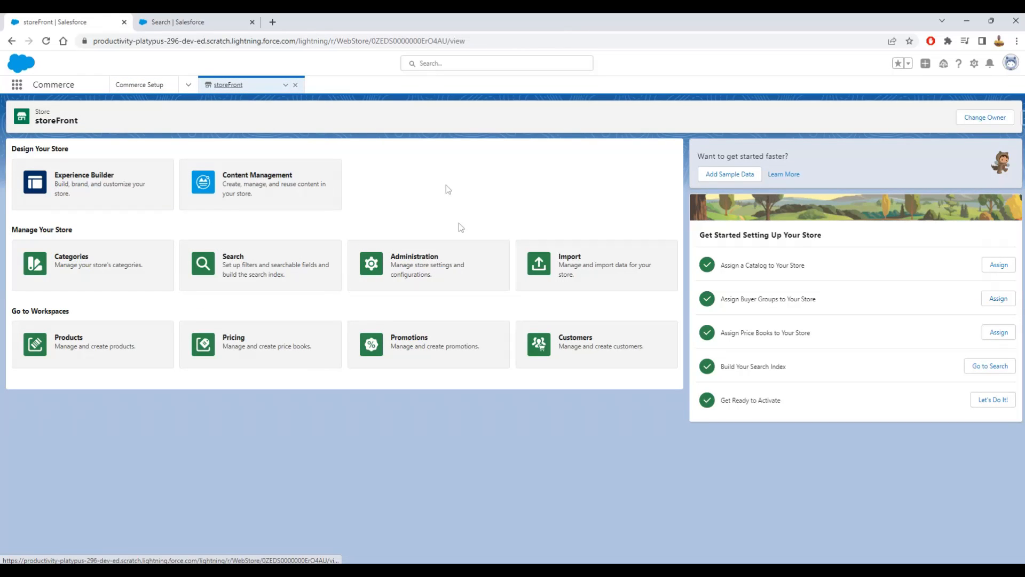
left_click(238, 263)
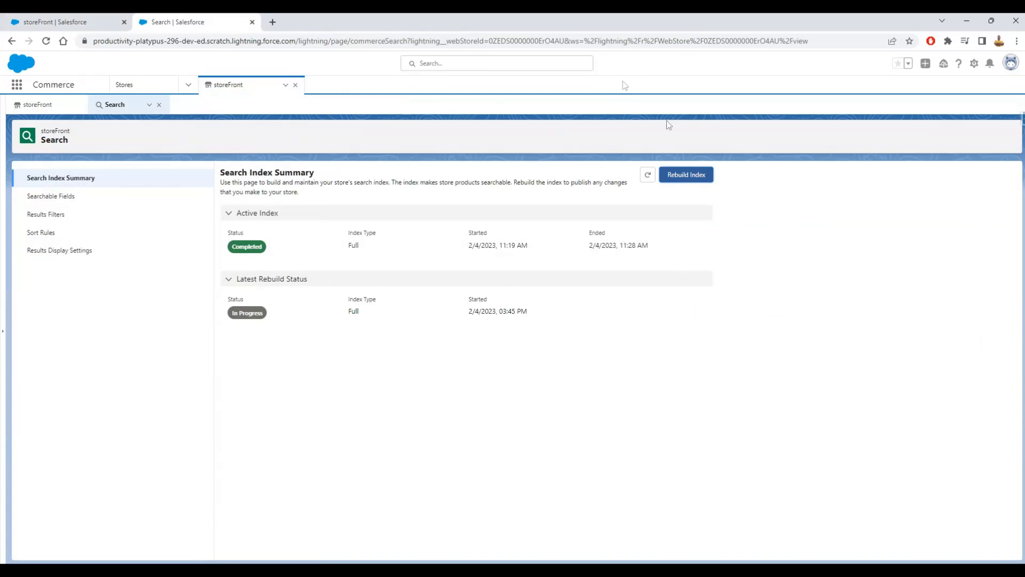
left_click(645, 178)
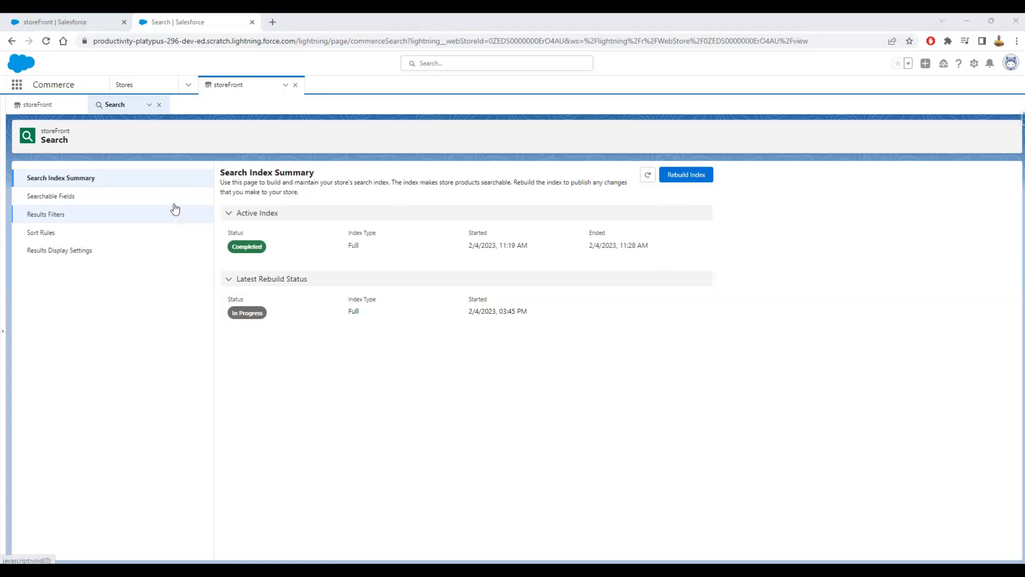
- In the store's Experience Builder, make the Storefront Categories item of the Default Navigation menu publicly available and save the menu
left_click(30, 107)
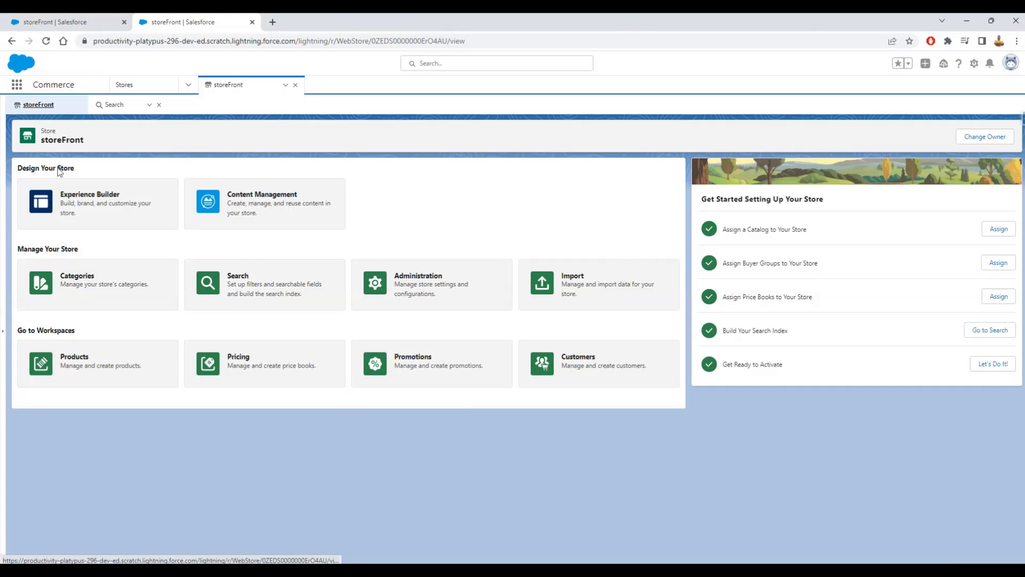
left_click(68, 201)
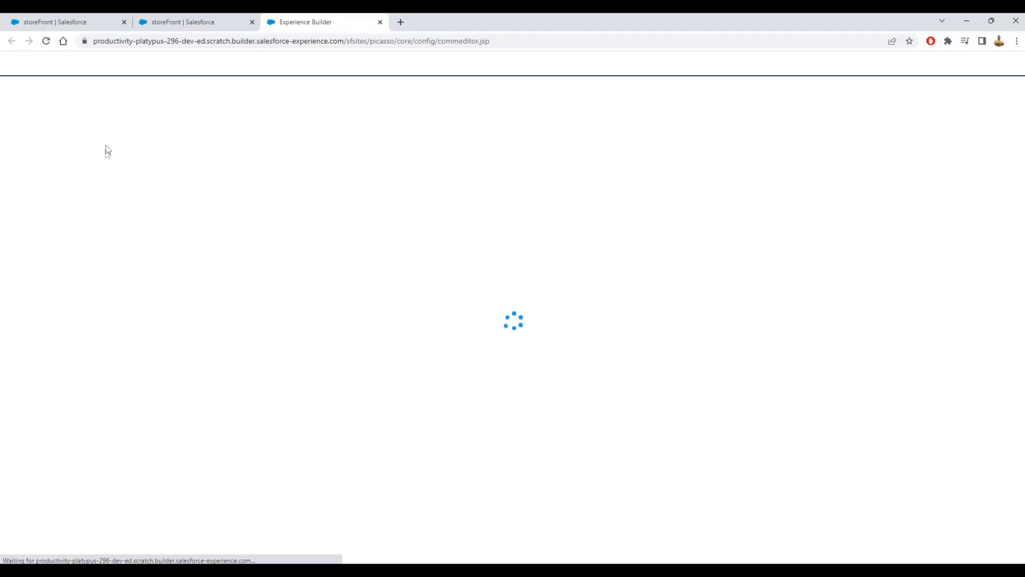
left_click(589, 149)
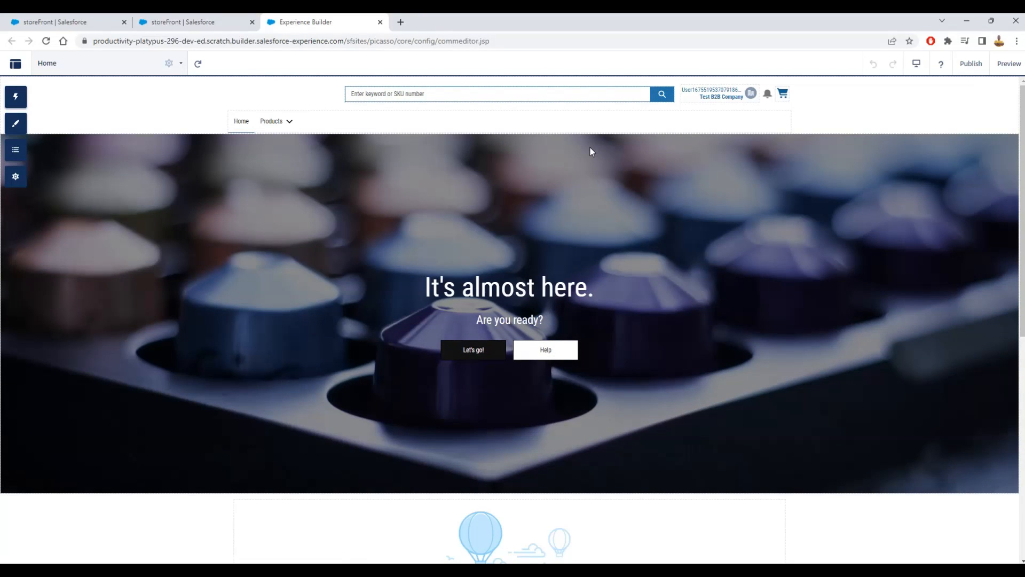
left_click(276, 126)
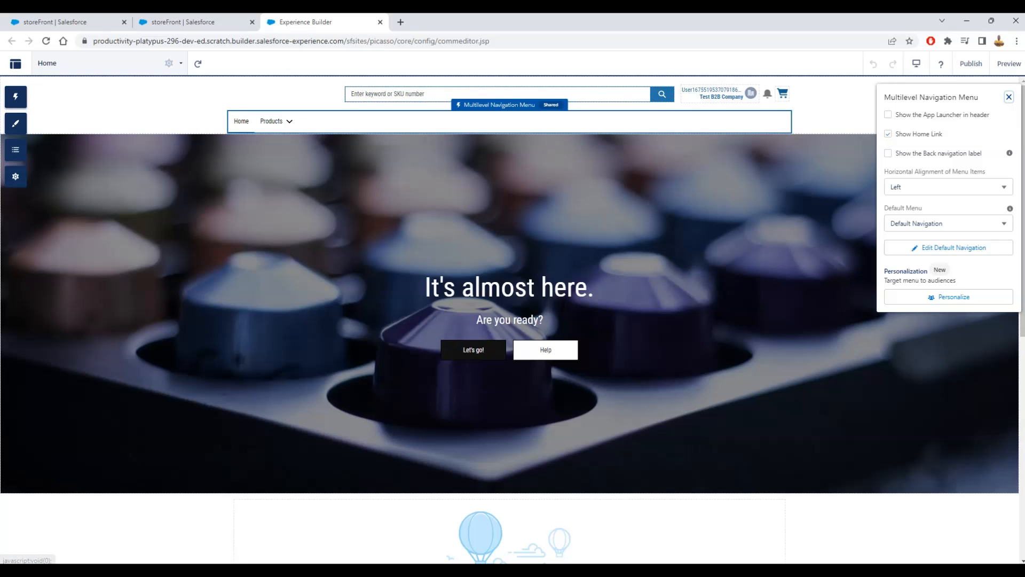
left_click(934, 251)
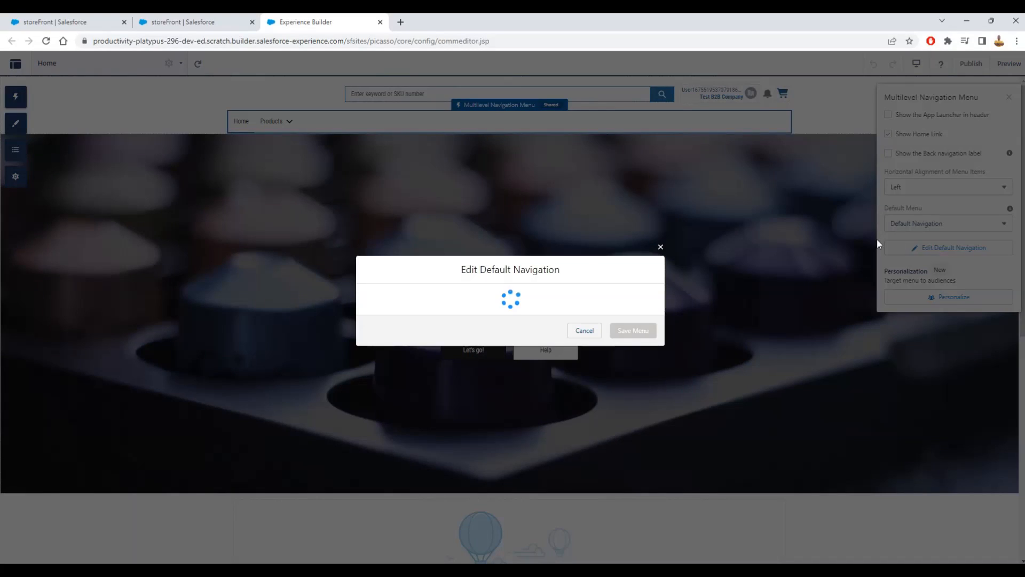
left_click(433, 270)
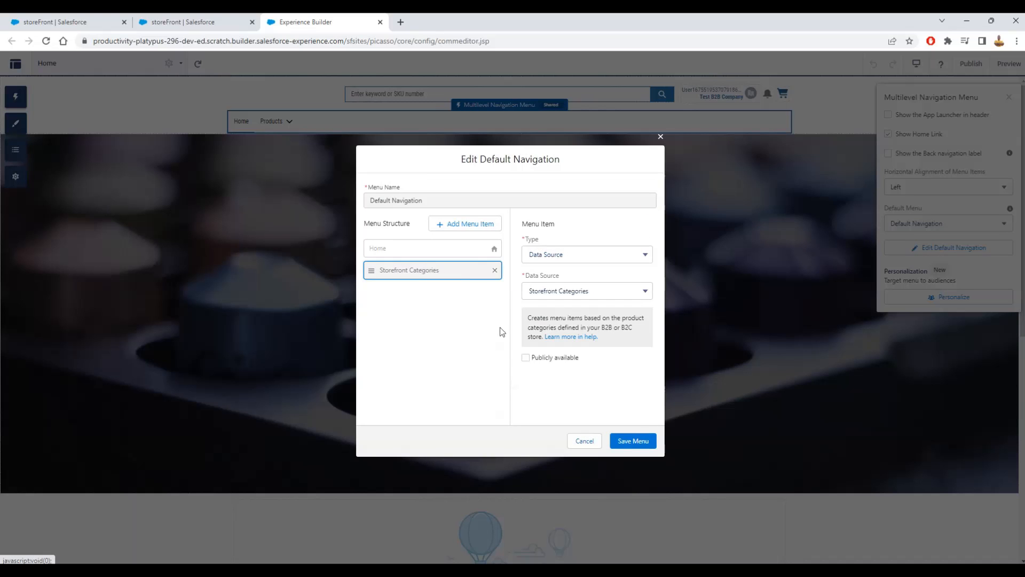
left_click(526, 358)
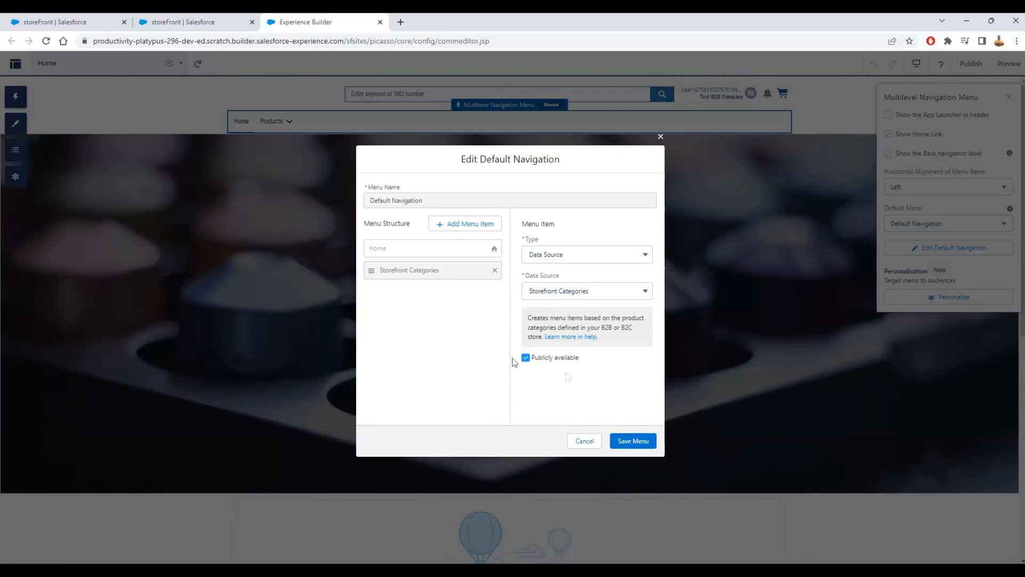
left_click(628, 443)
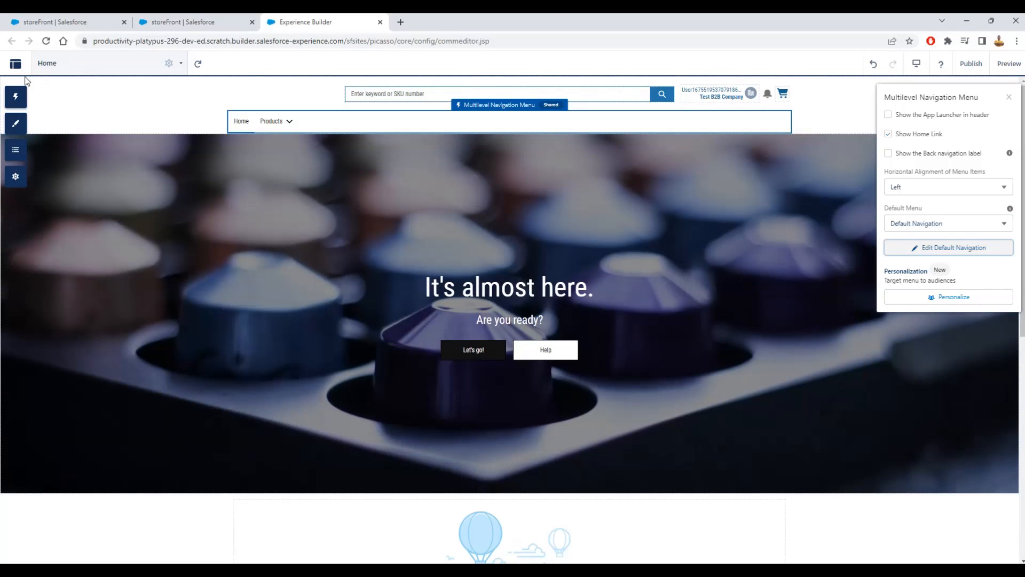
- Check the guest public access option in the site's general settings, then close the settings and the navigation menu properties
left_click(11, 178)
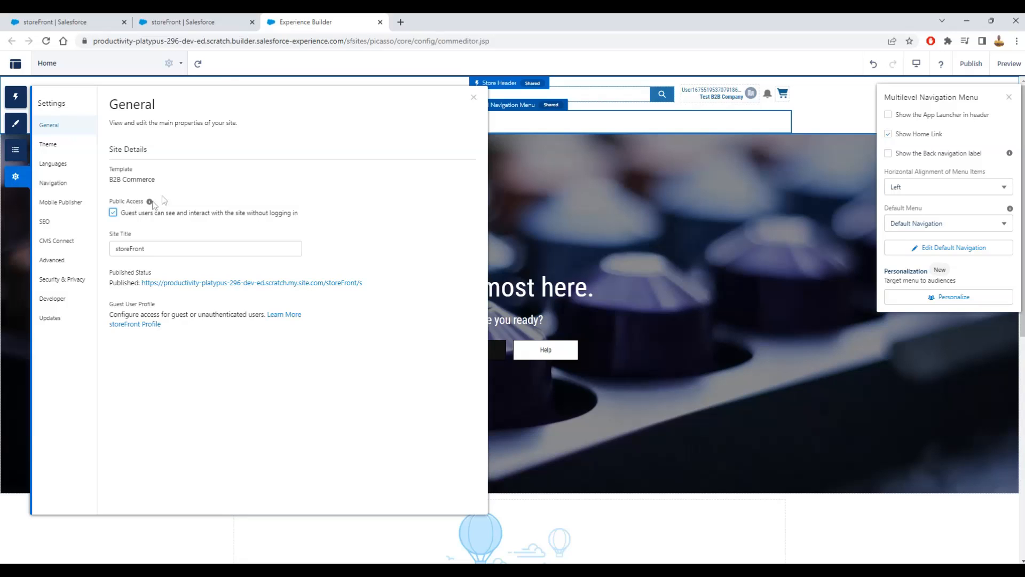
left_click(474, 100)
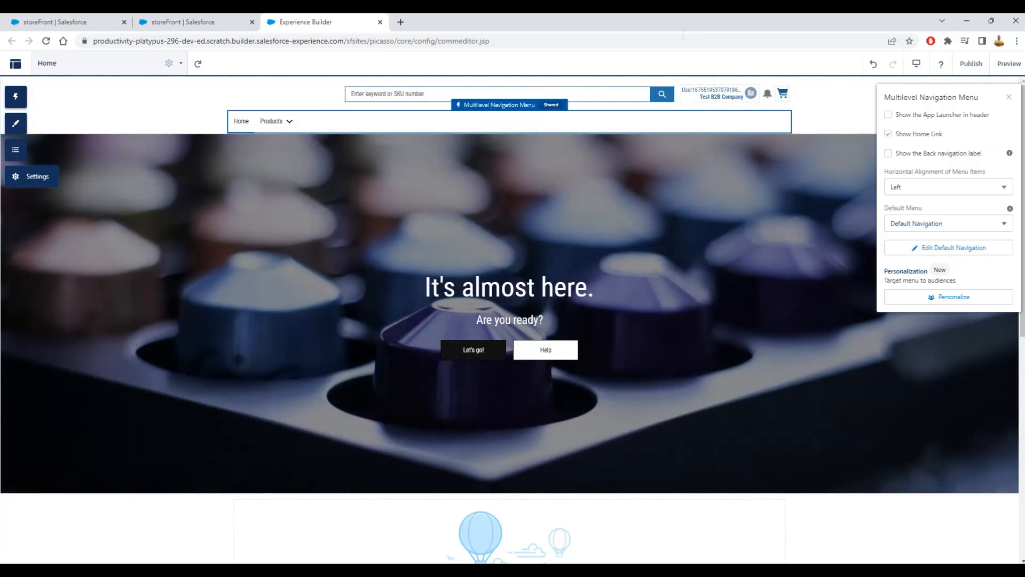
left_click(1009, 97)
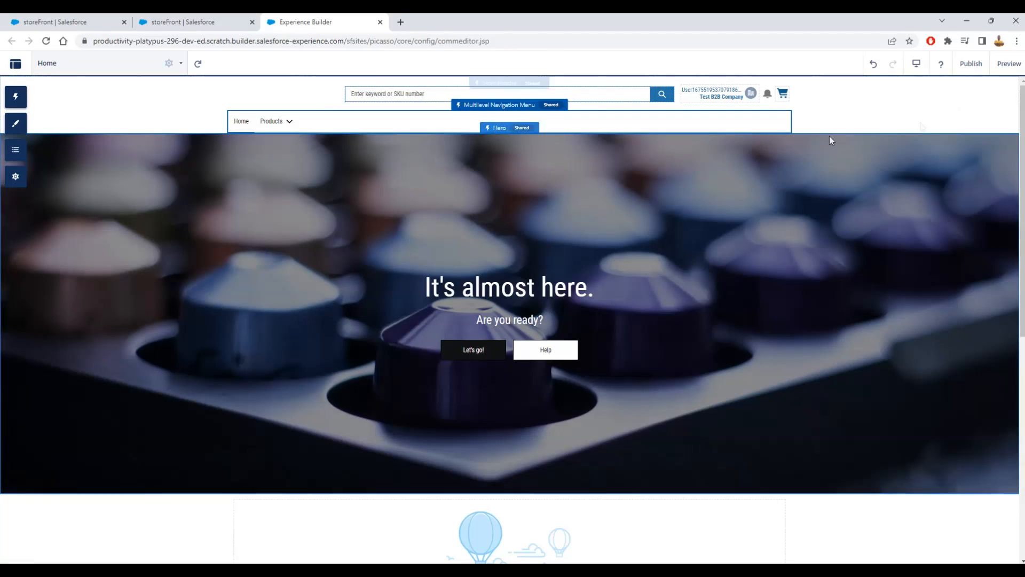
- Publish the storeFront site, acknowledge the publishing notice and close Experience Builder
left_click(964, 71)
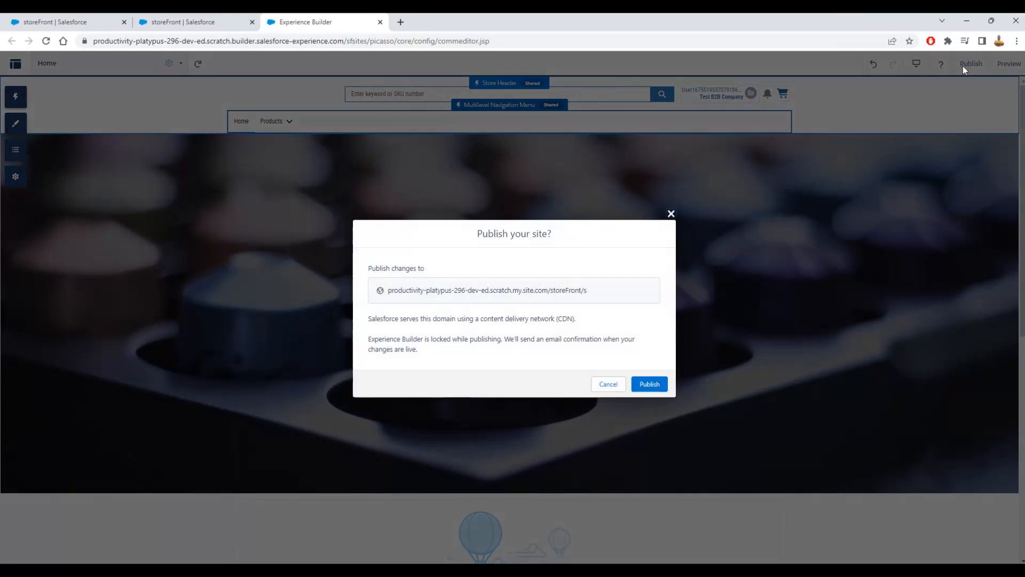
left_click(654, 384)
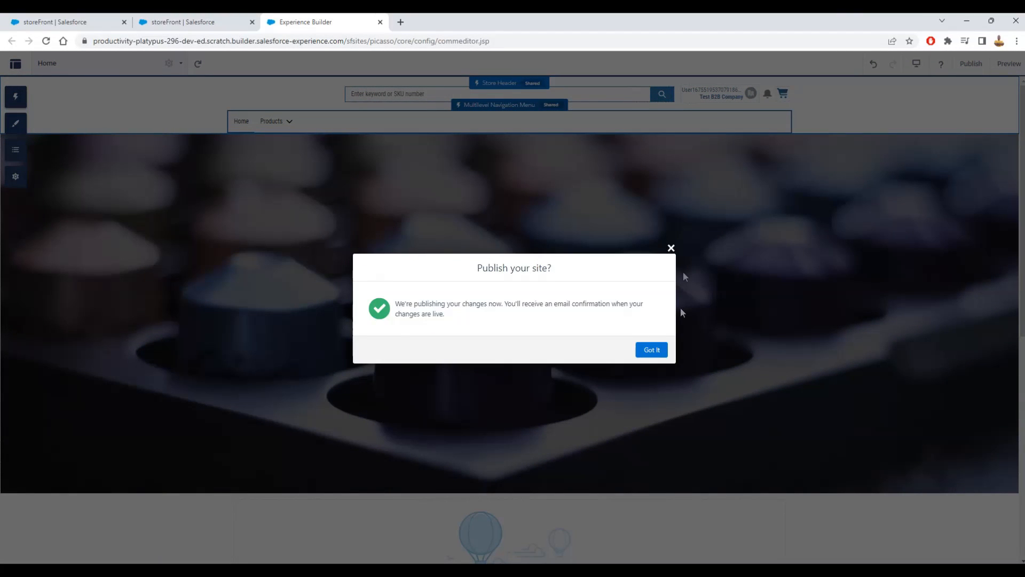
left_click(651, 350)
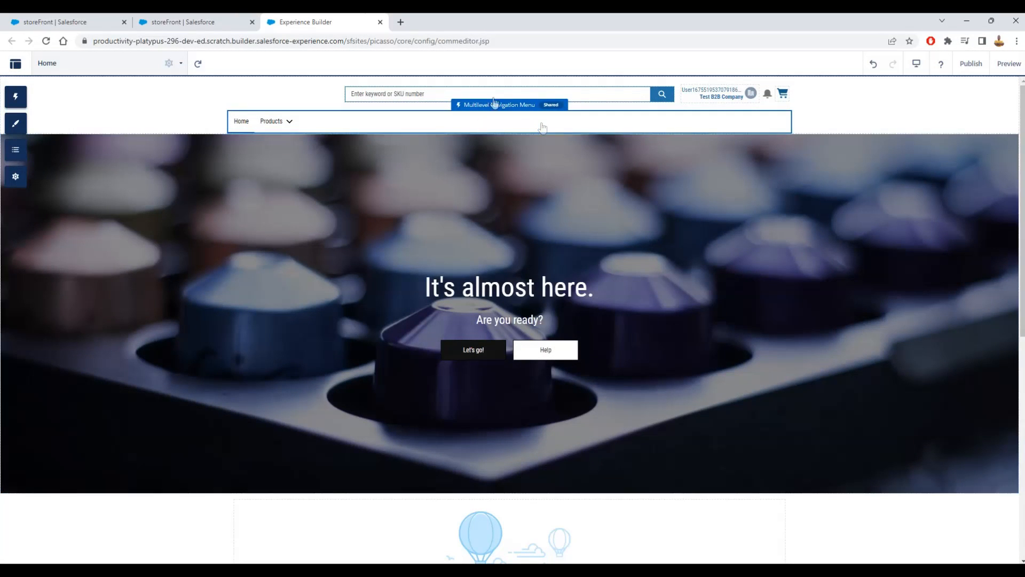
left_click(380, 22)
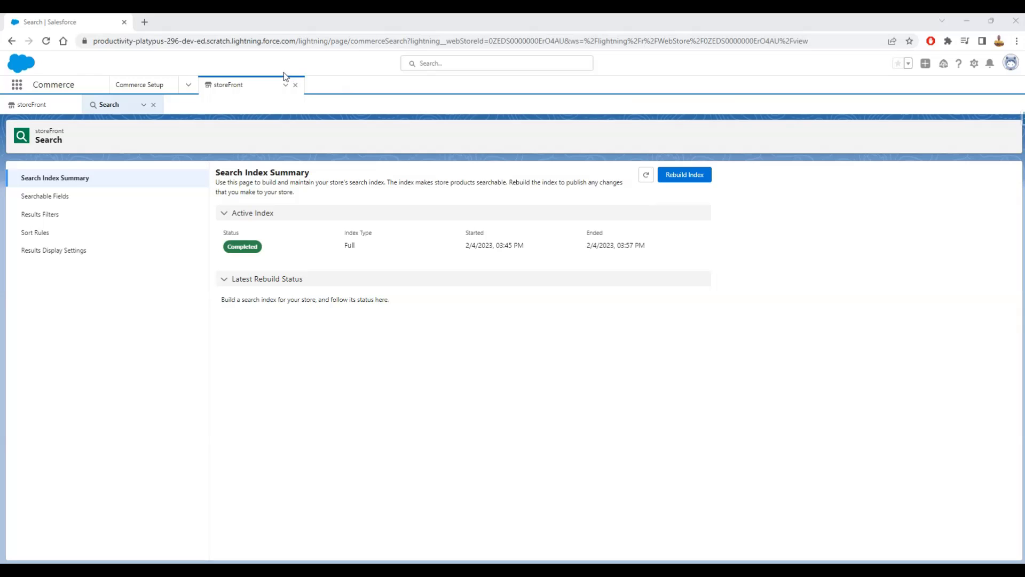
- Close the store record, open the storefront contact from Contacts and log in to the Experience site as that user
left_click(296, 85)
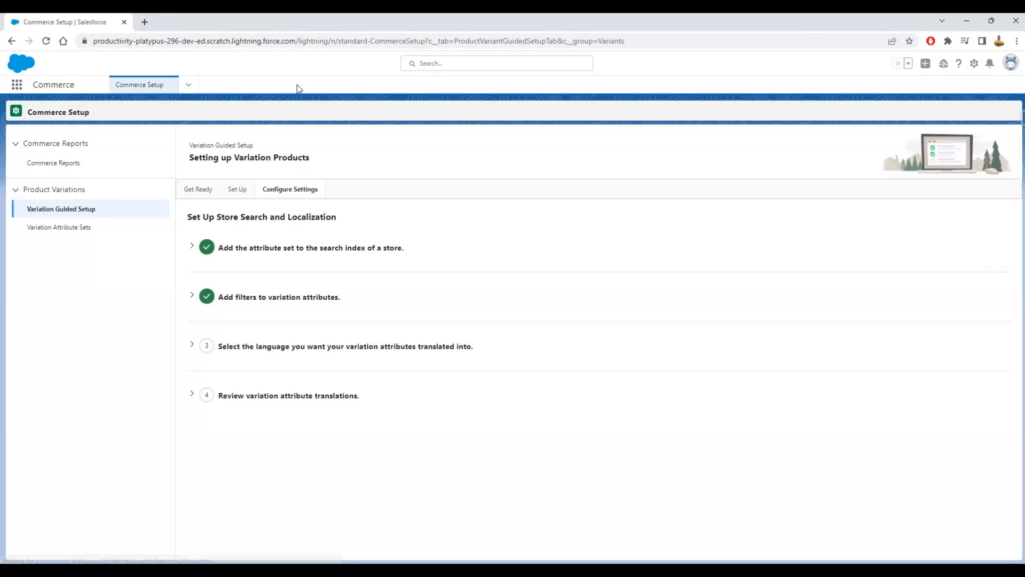
left_click(188, 84)
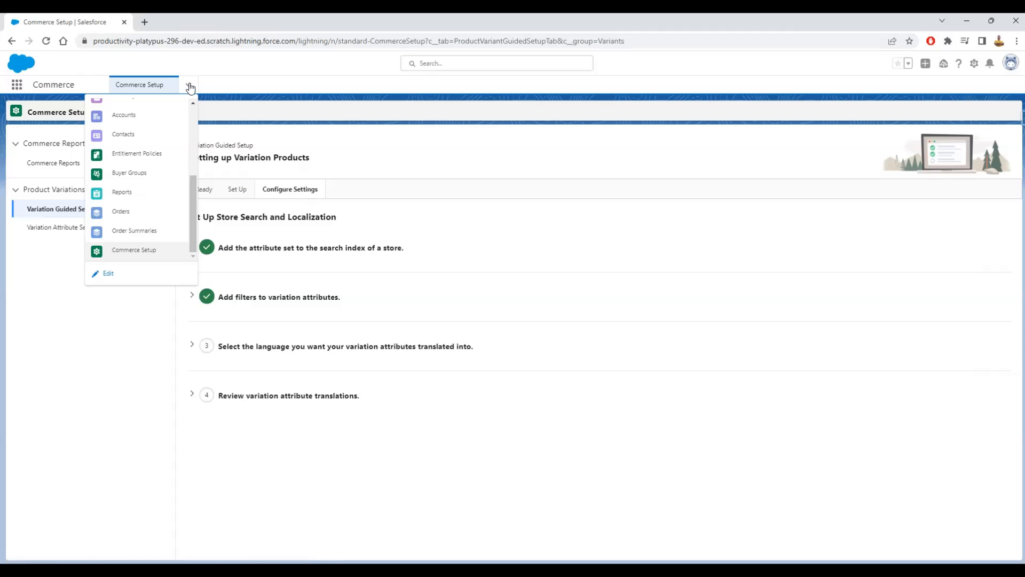
left_click(126, 135)
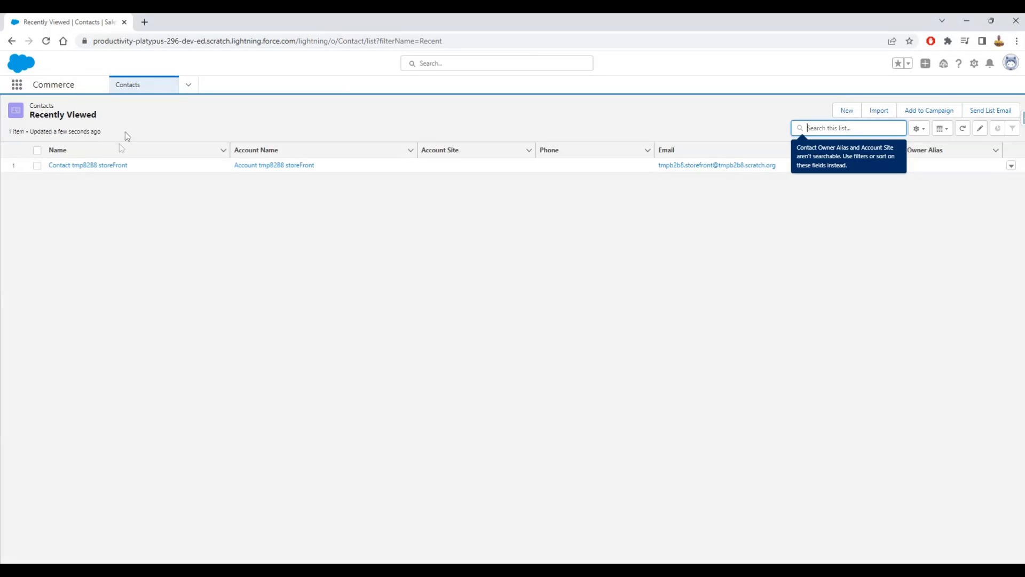
left_click(88, 167)
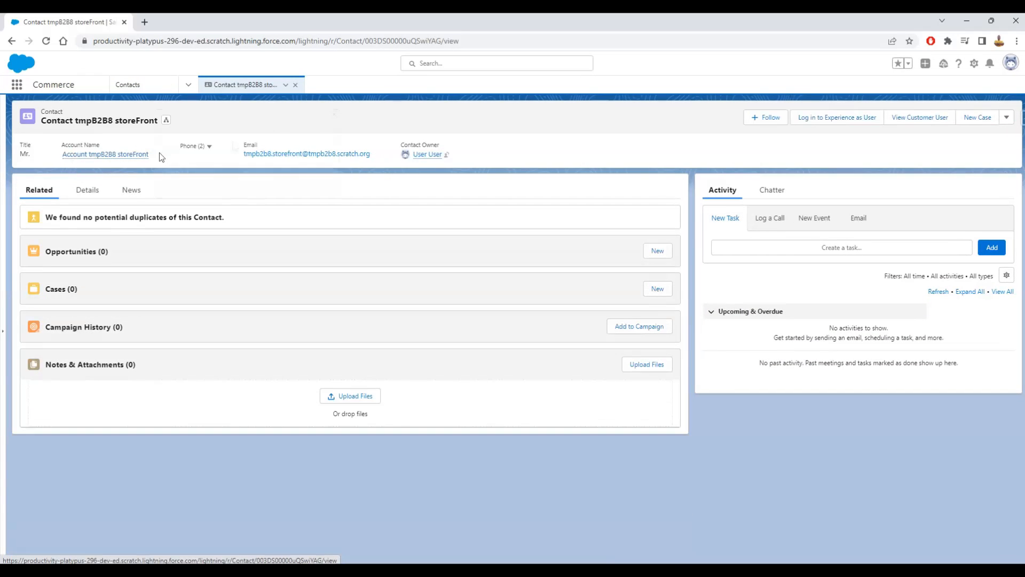
left_click(834, 121)
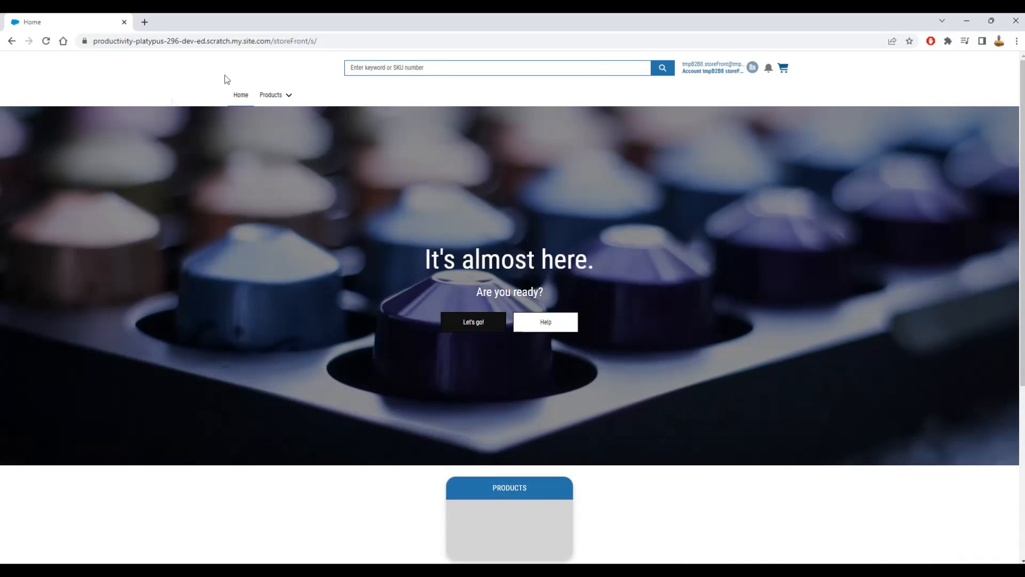
- Open the All Shirt category in the storefront and look through both pages of its products
left_click(285, 95)
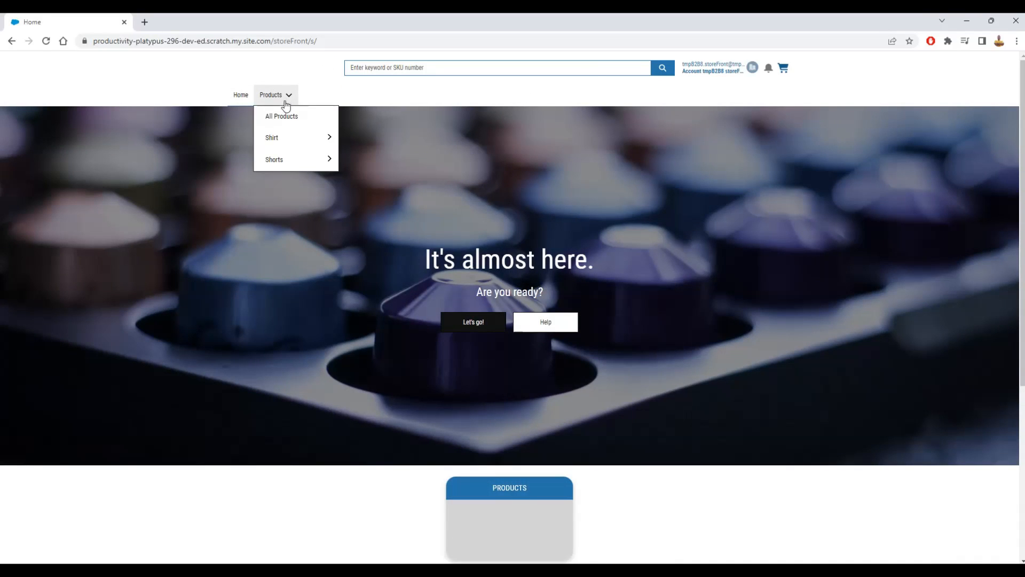
left_click(306, 139)
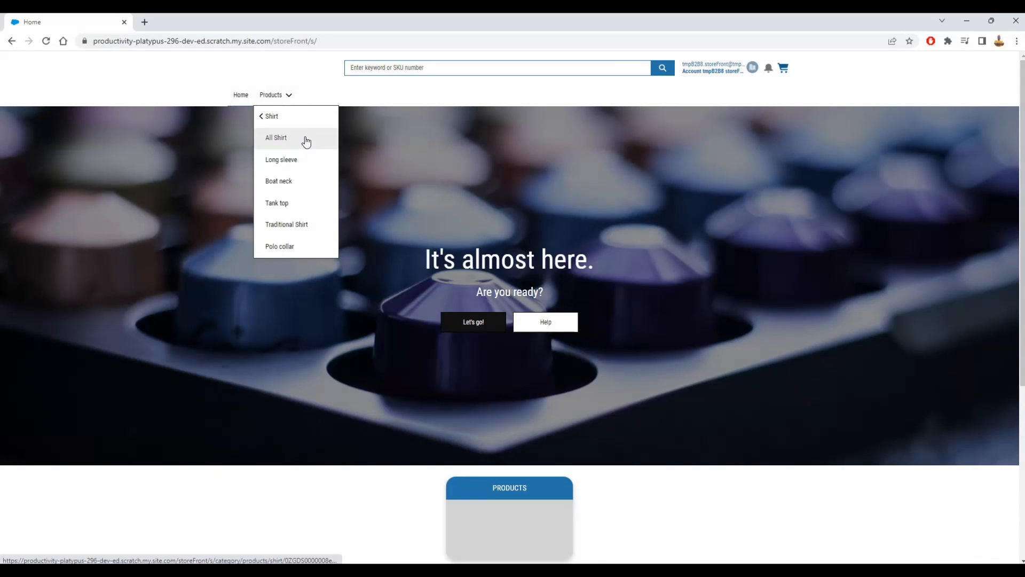
left_click(306, 140)
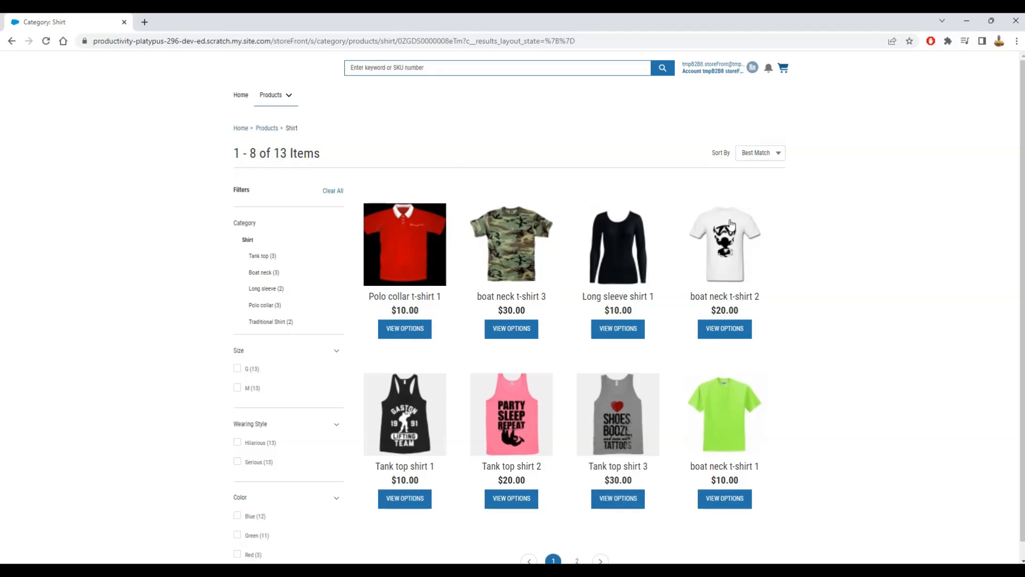
scroll(732, 224, "down", 1)
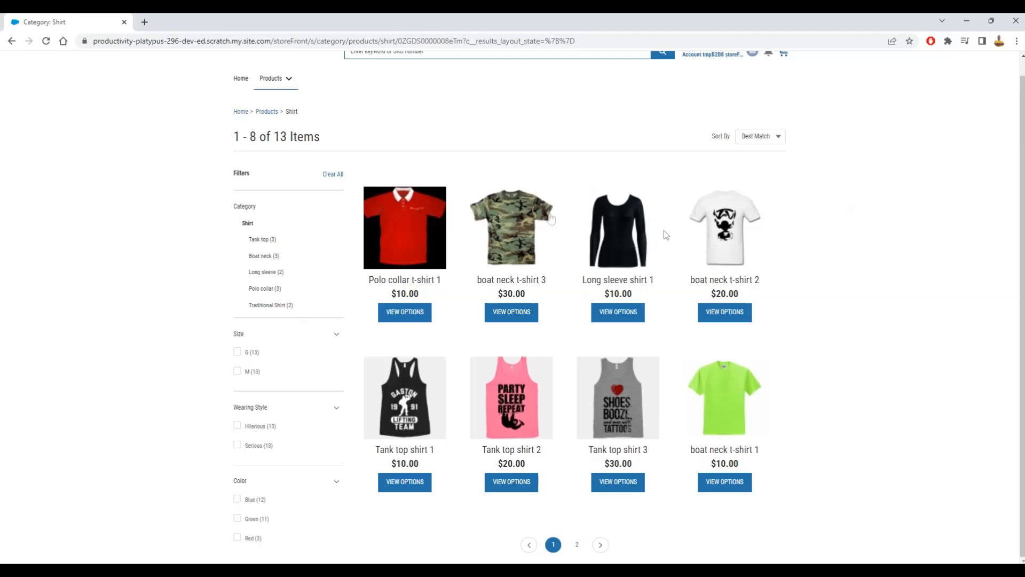
left_click(577, 544)
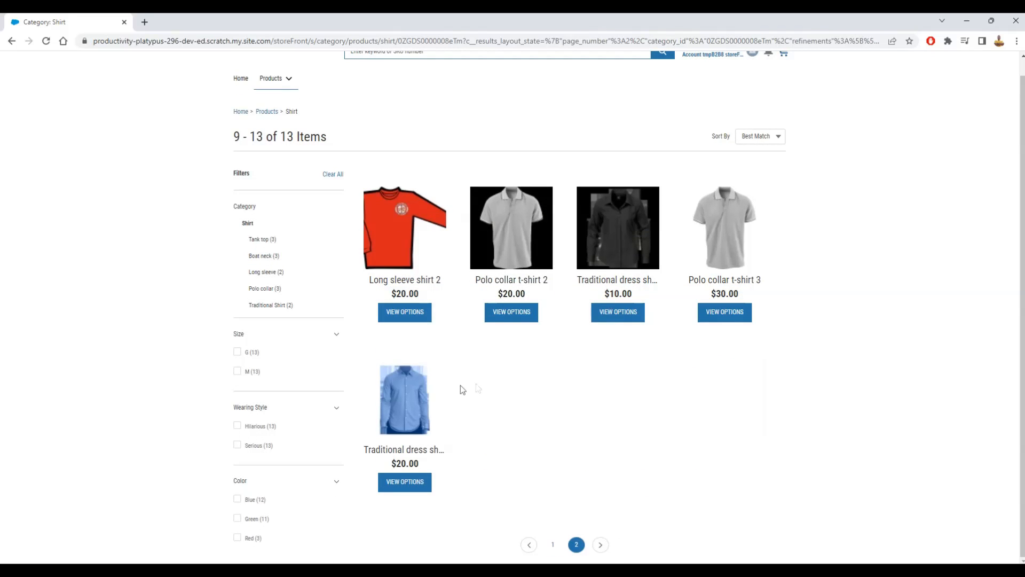
- Go up to the Products category and page through its listing to page 3
left_click(267, 111)
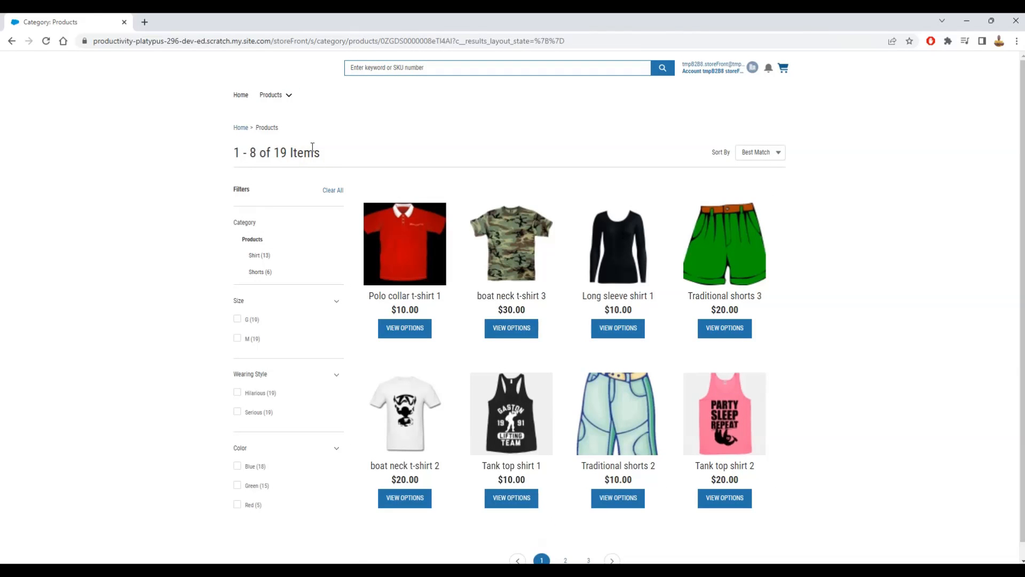
scroll(368, 165, "down", 1)
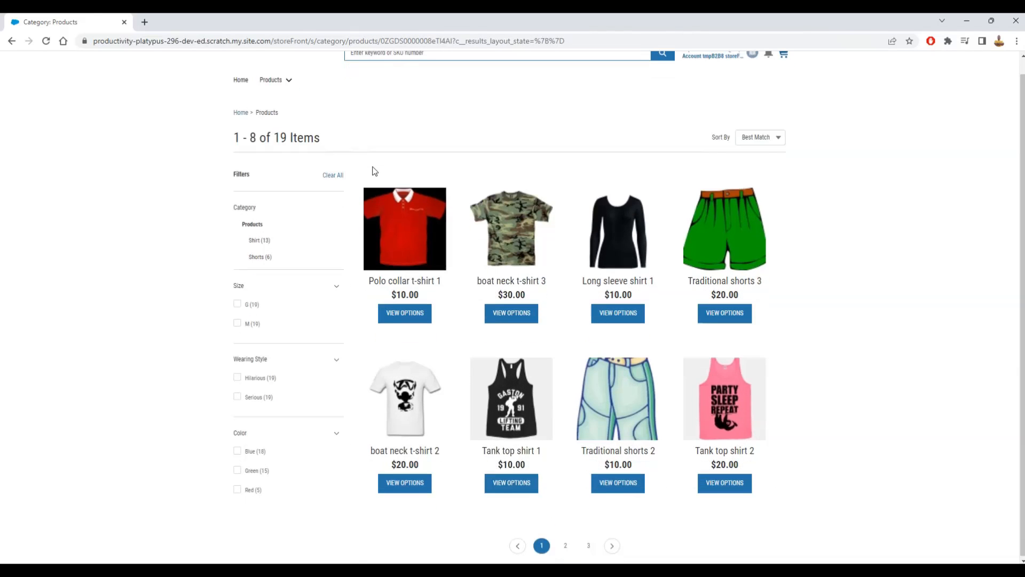
left_click(609, 545)
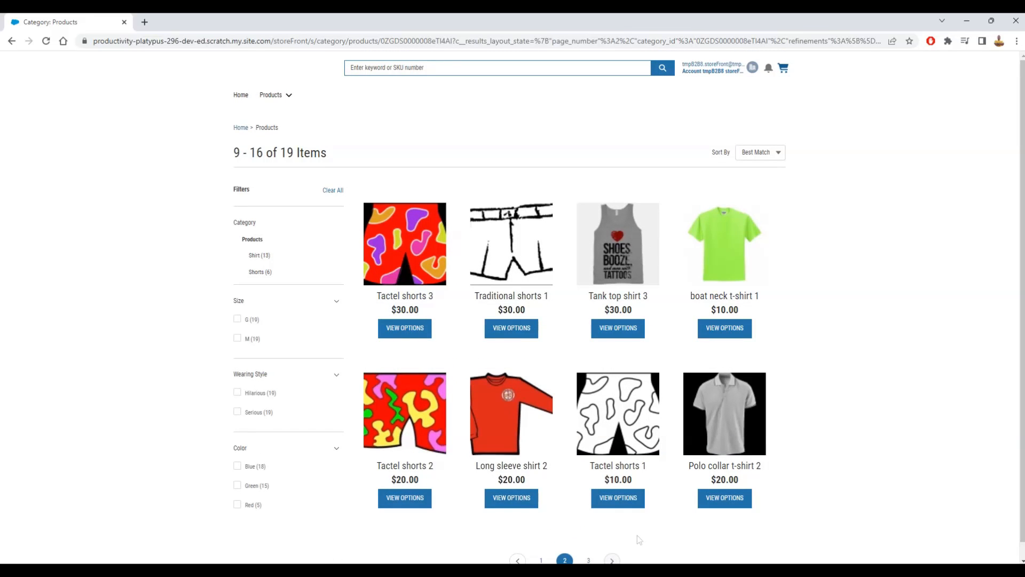
scroll(636, 538, "down", 1)
left_click(611, 545)
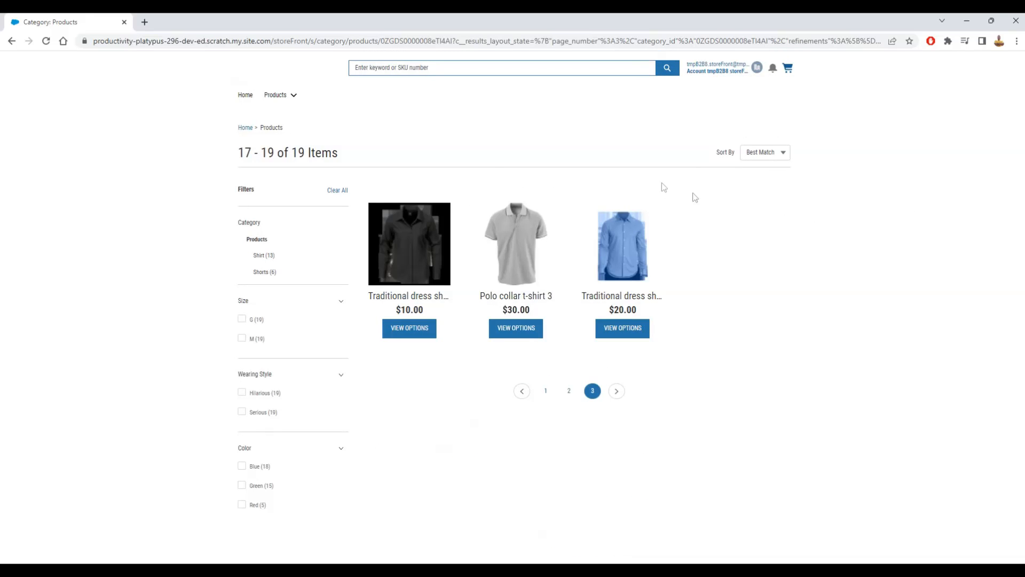
- Narrow the listing to Shirt, open Polo collar t-shirt 1 and choose the Green, size M, Serious wearing style variation
left_click(255, 255)
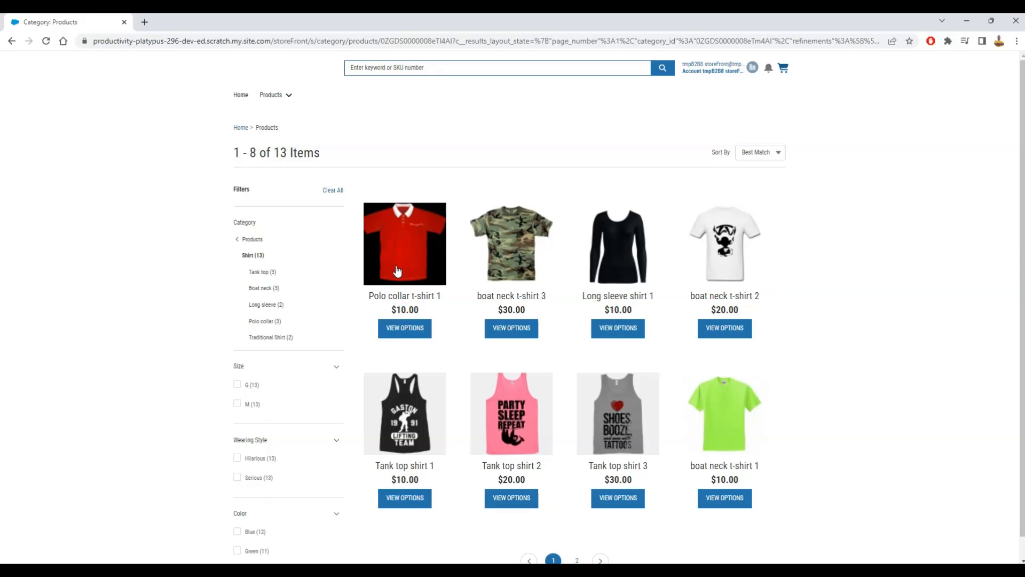
left_click(396, 271)
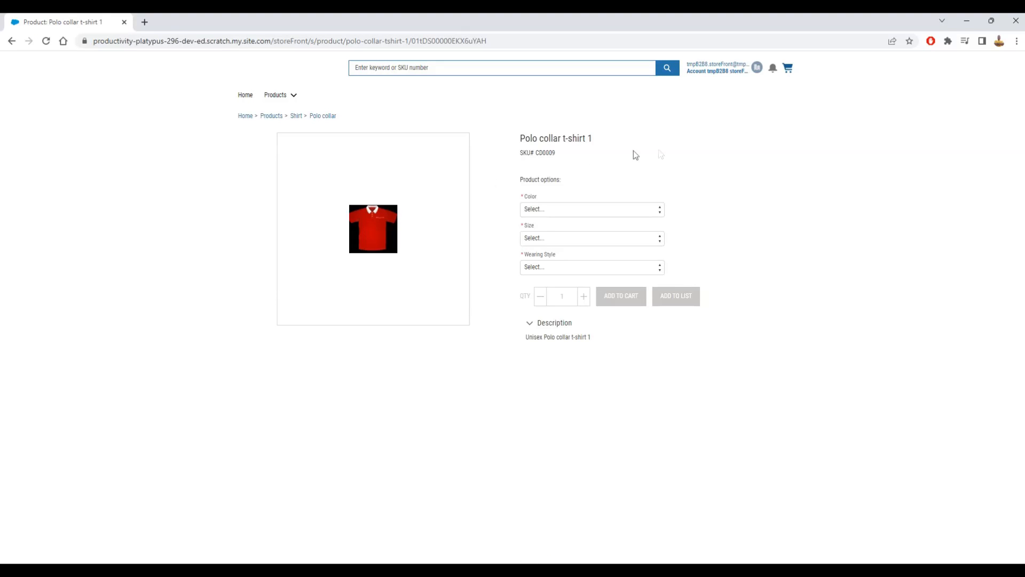
left_click(539, 211)
left_click(536, 230)
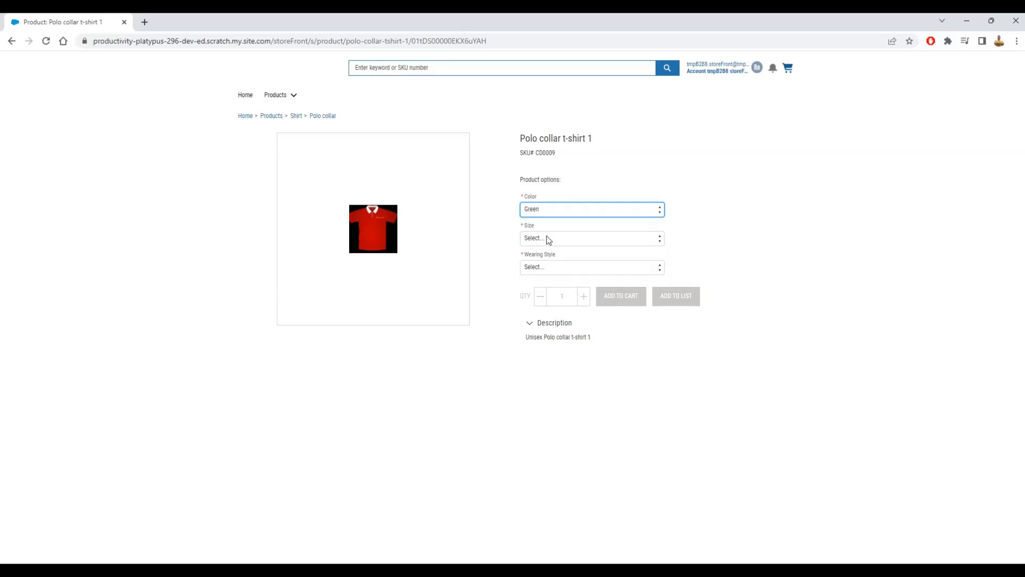
left_click(548, 238)
left_click(538, 269)
left_click(538, 267)
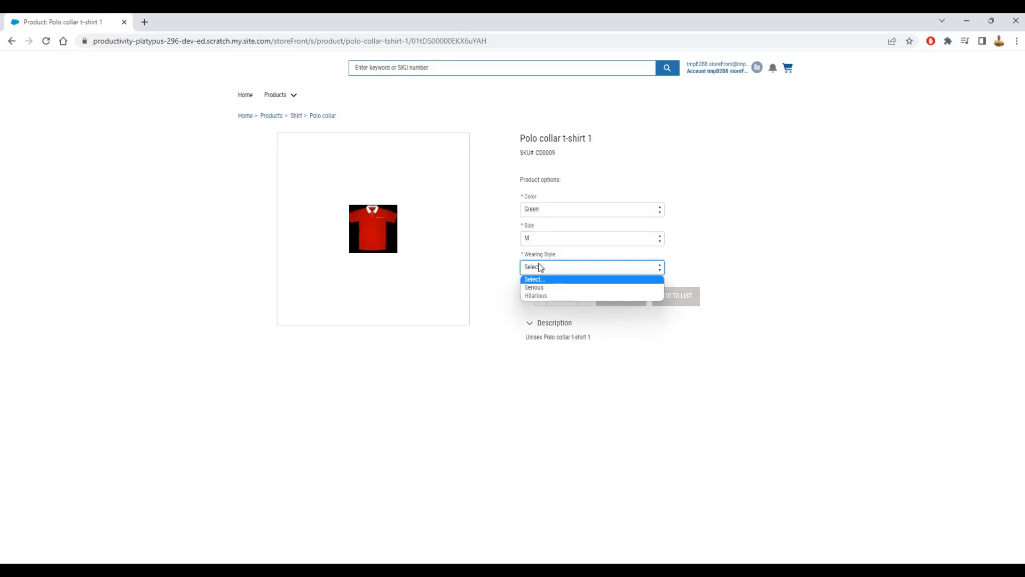
left_click(534, 288)
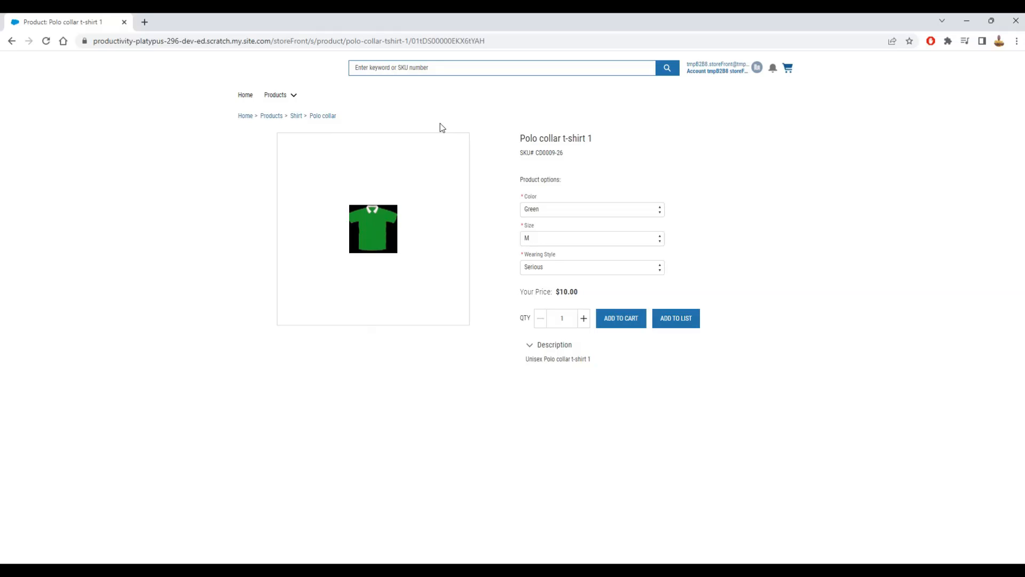
- Return to the full Products listing and log out of the storefront
left_click(272, 117)
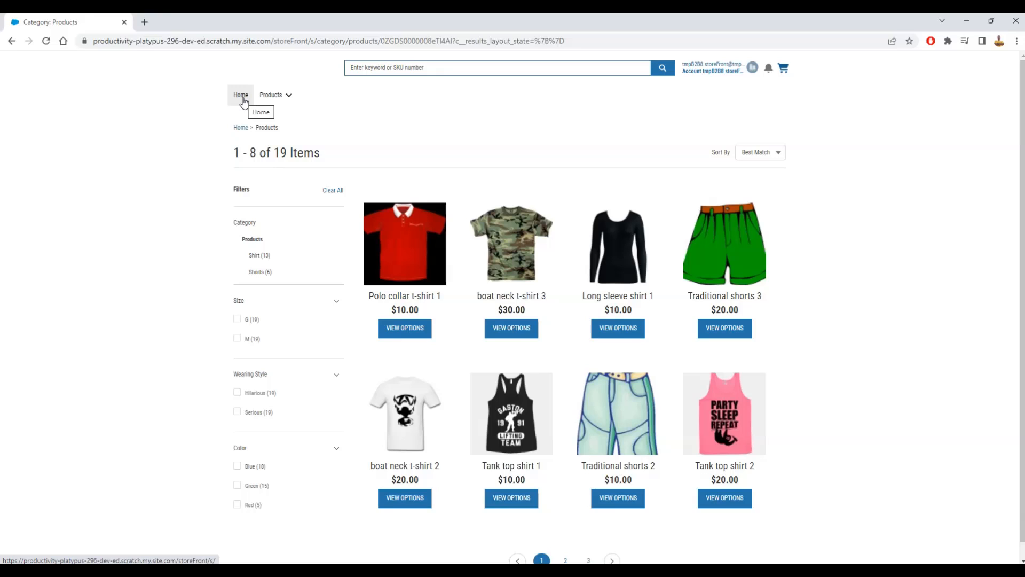
left_click(271, 95)
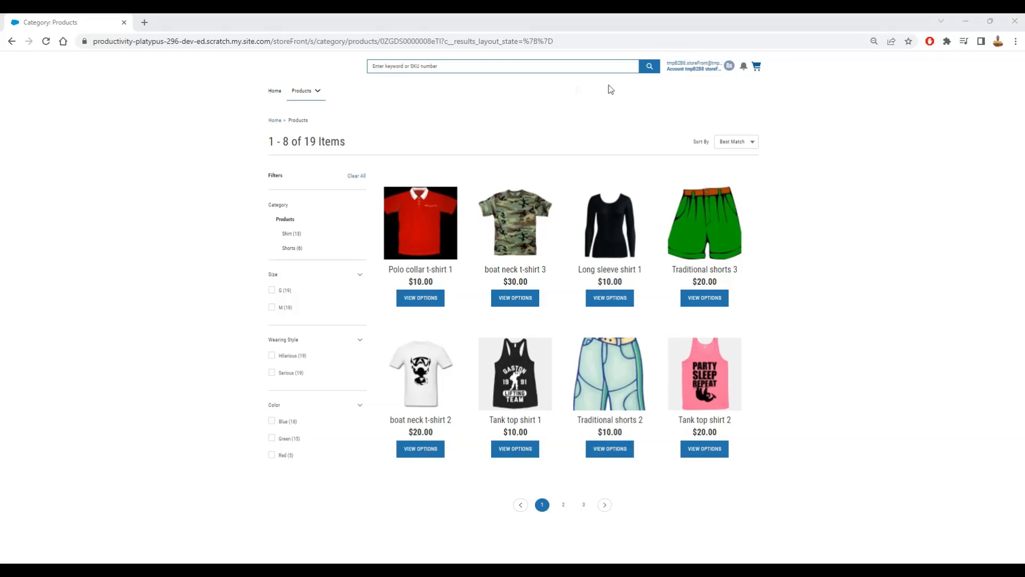
left_click(693, 69)
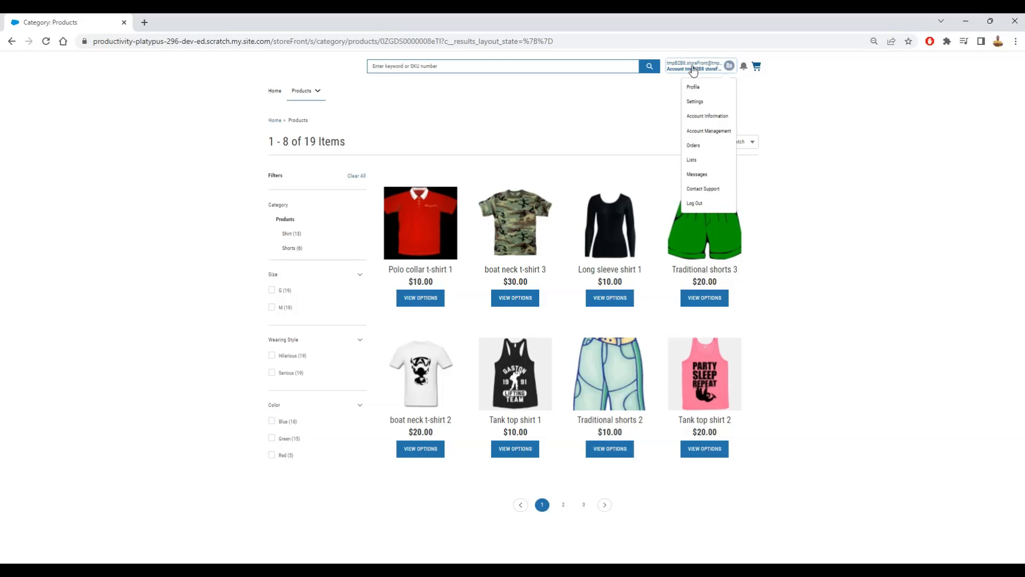
left_click(697, 204)
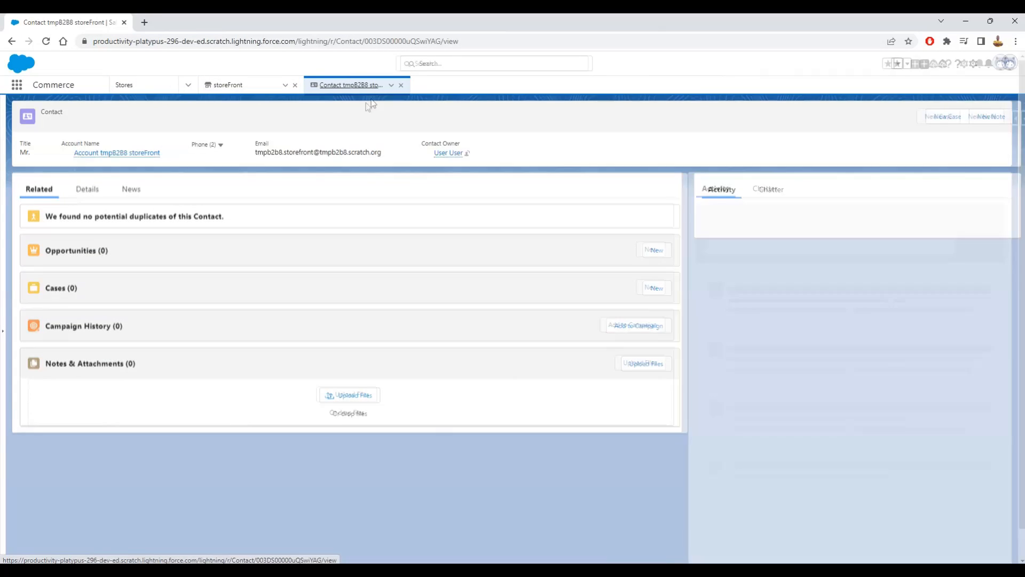
- Close the storefront contact record and open the store's site URL from the storeFront general settings
left_click(400, 85)
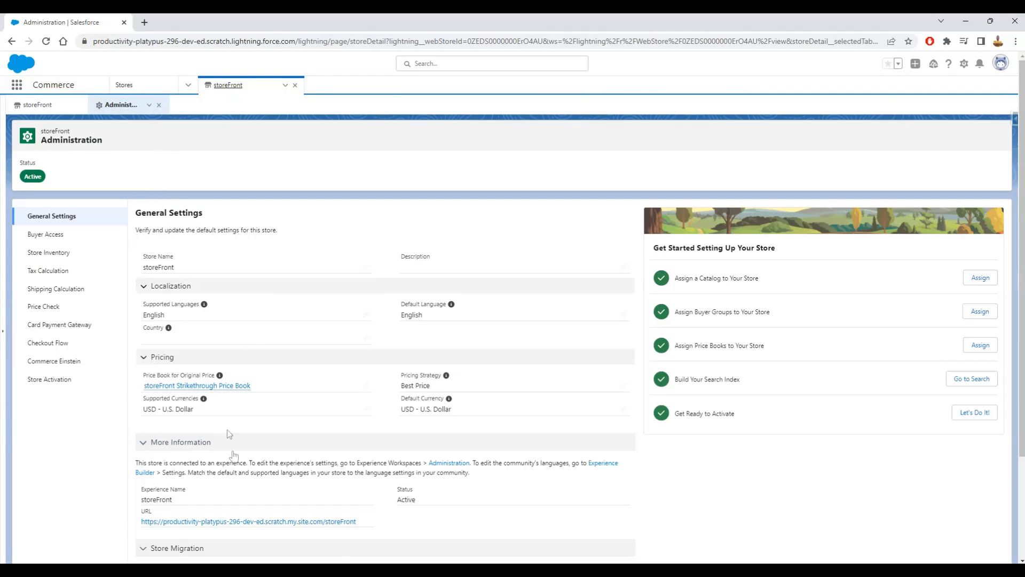
scroll(226, 429, "down", 3)
left_click(259, 394)
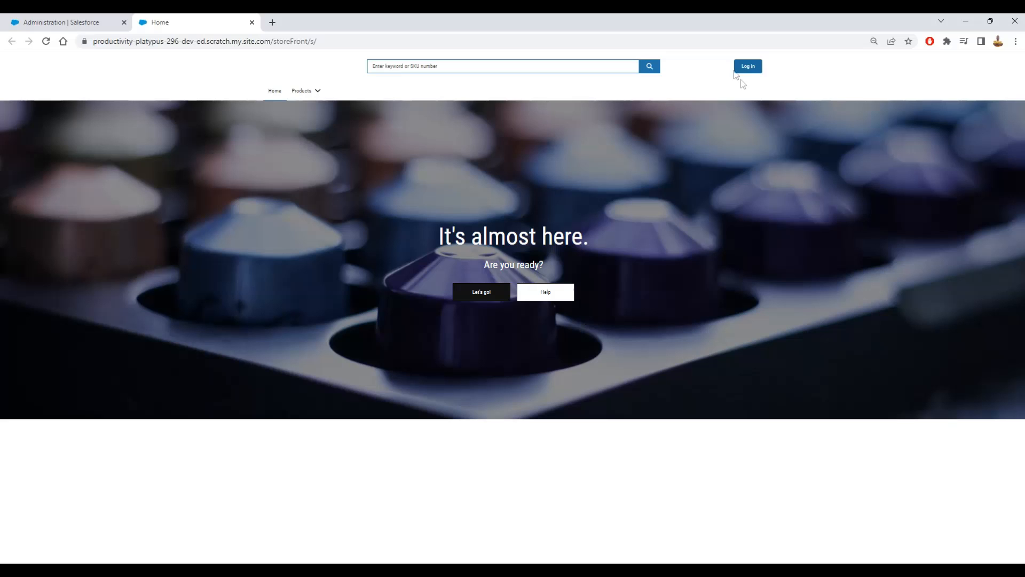
- Show the All Products listing in the storefront
left_click(302, 97)
left_click(309, 108)
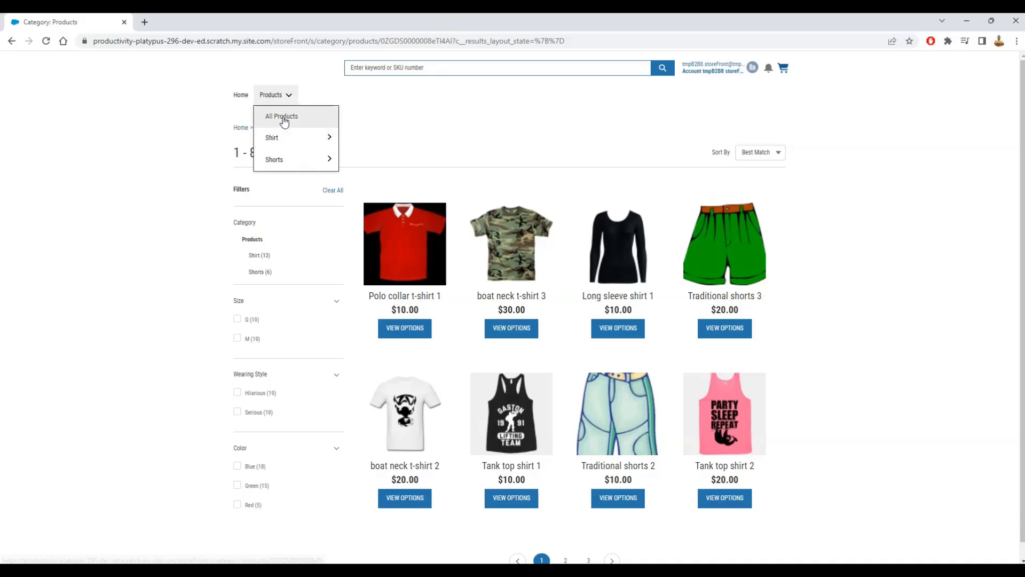
left_click(281, 115)
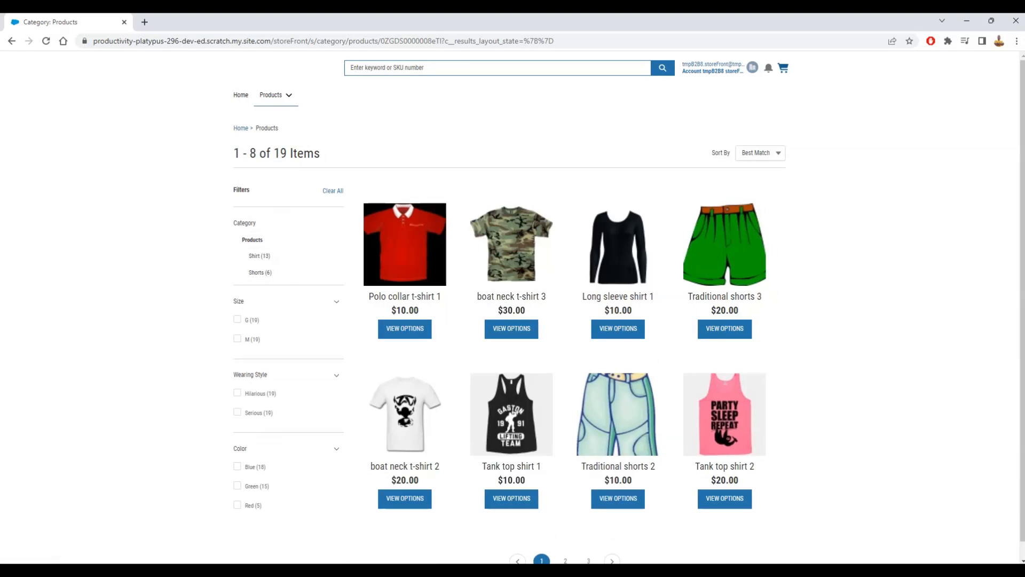